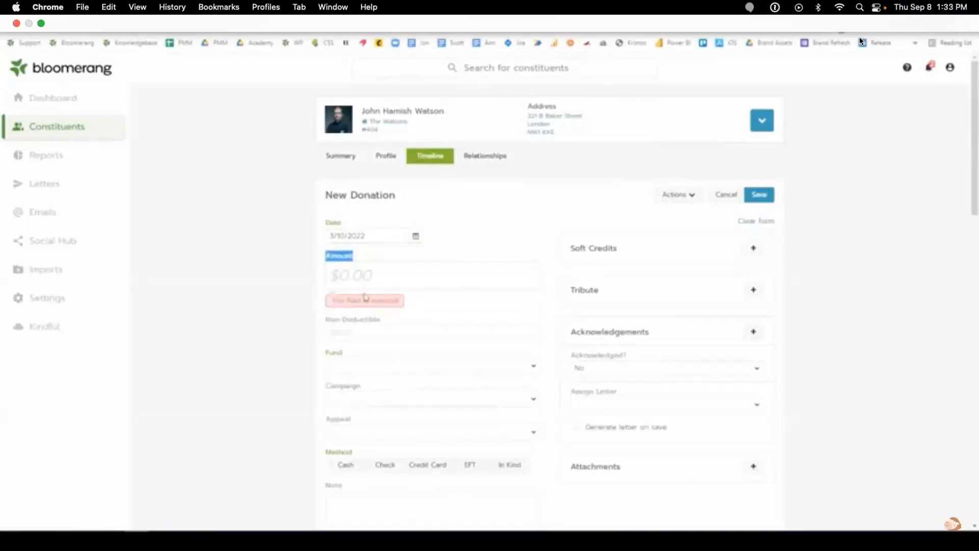
- Enter $500.00 as the donation amount and set the fund to Unrestricted
double_click(338, 357)
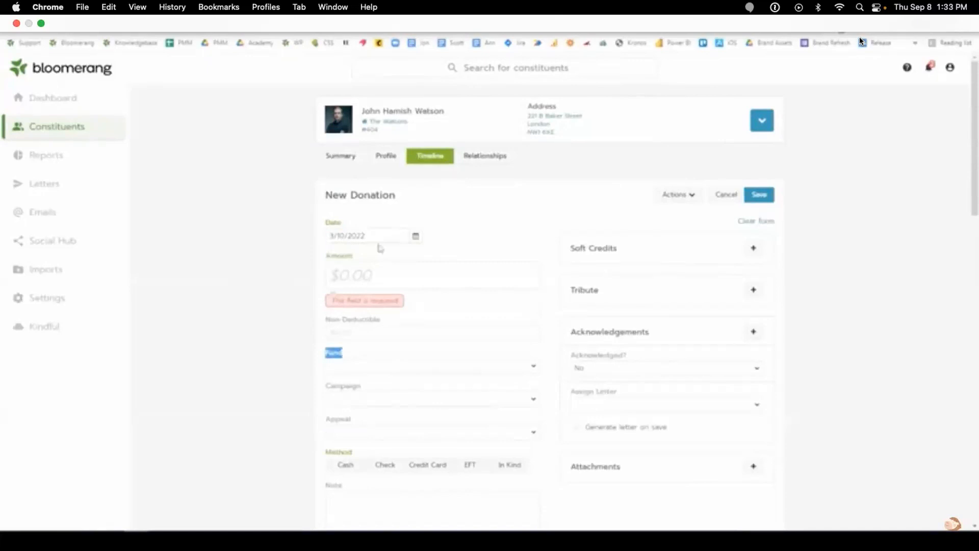
left_click(490, 232)
left_click(455, 273)
type("500")
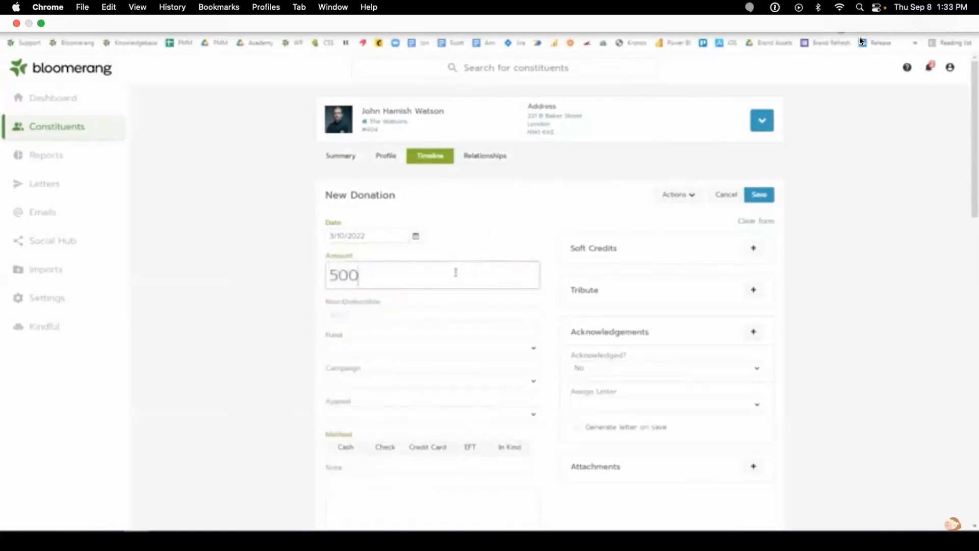
left_click(354, 350)
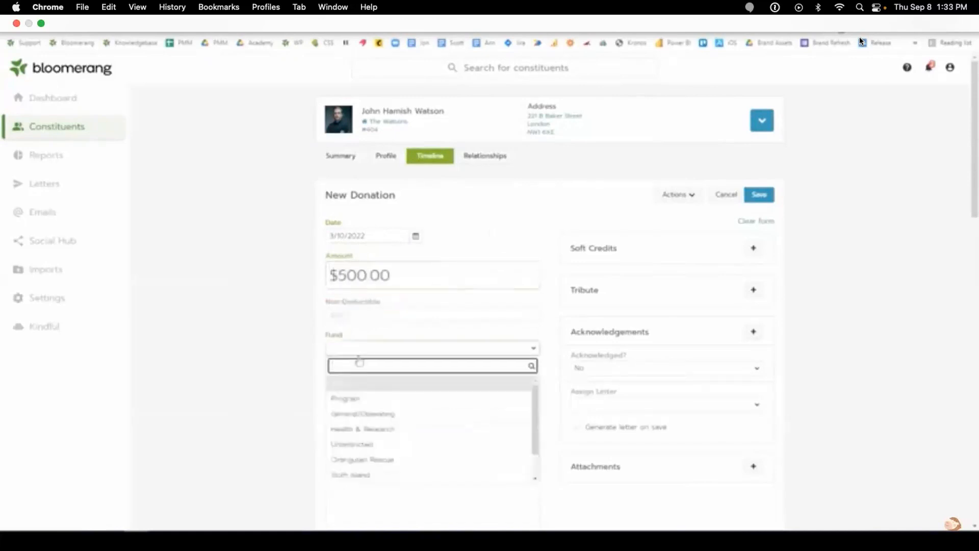
left_click(363, 444)
- Set the campaign to Annual Campaign and the appeal to Personal Solicitation
scroll(306, 354, "down", 2)
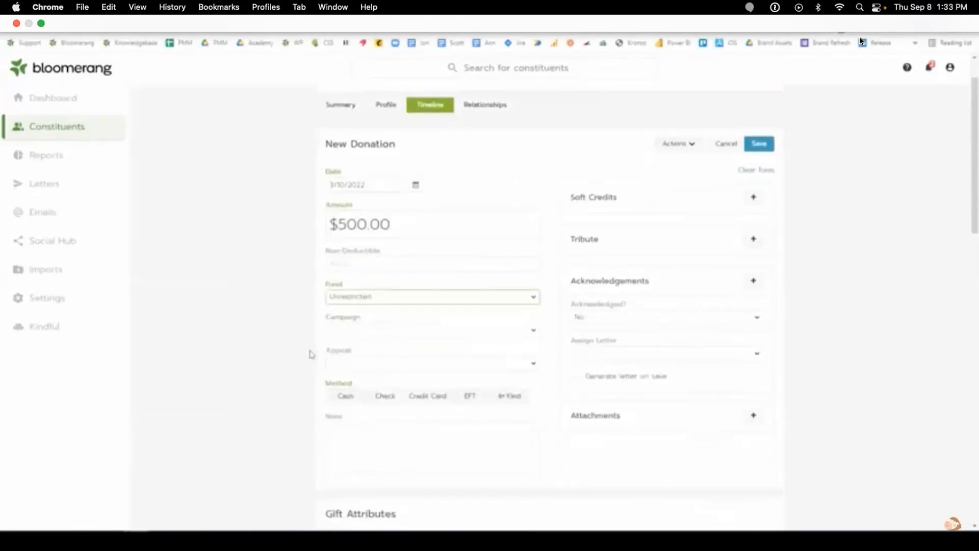
left_click(375, 368)
left_click(369, 330)
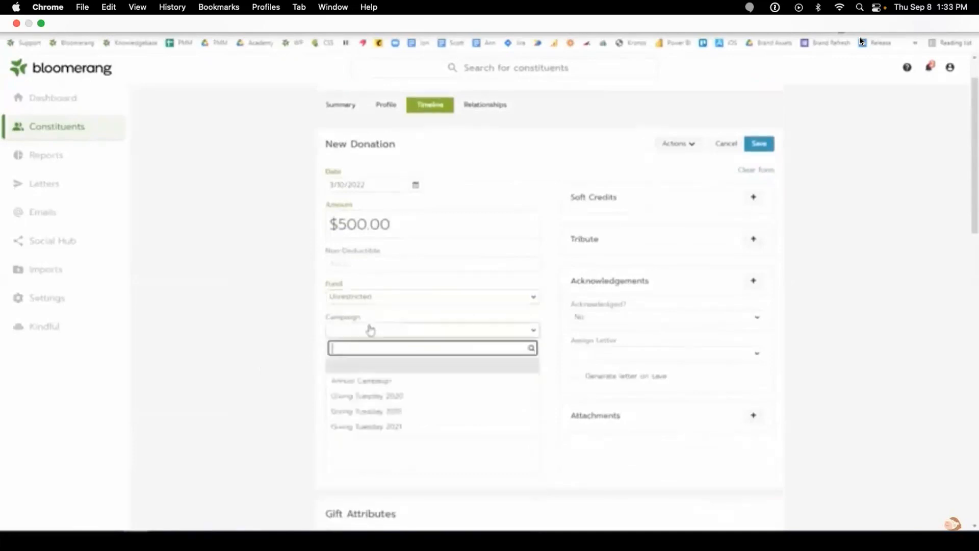
scroll(418, 405, "down", 4)
left_click(390, 279)
left_click(353, 262)
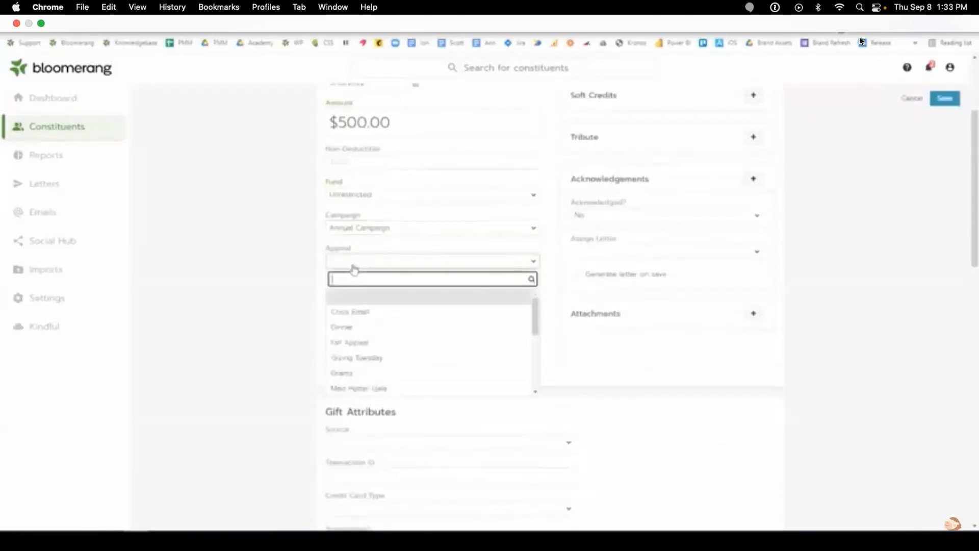
scroll(435, 324, "down", 5)
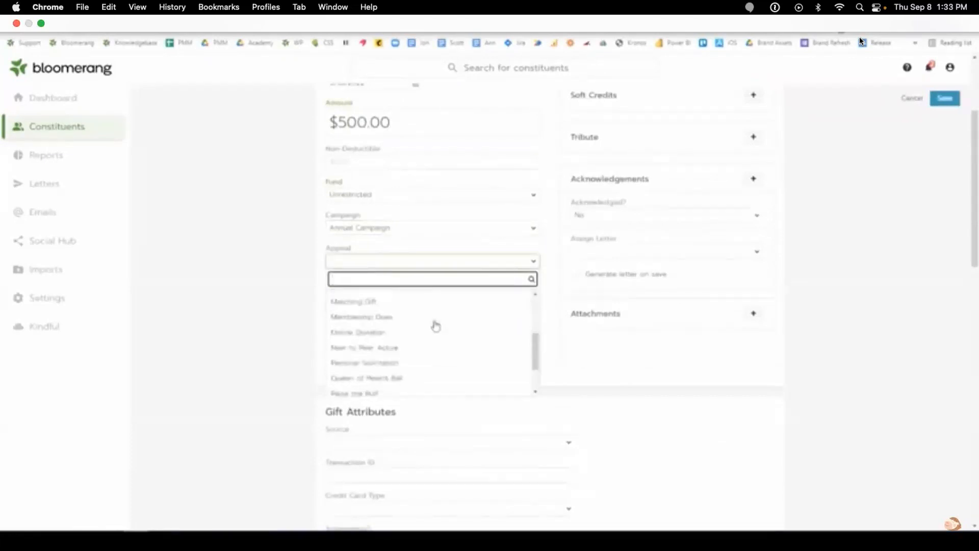
left_click(422, 363)
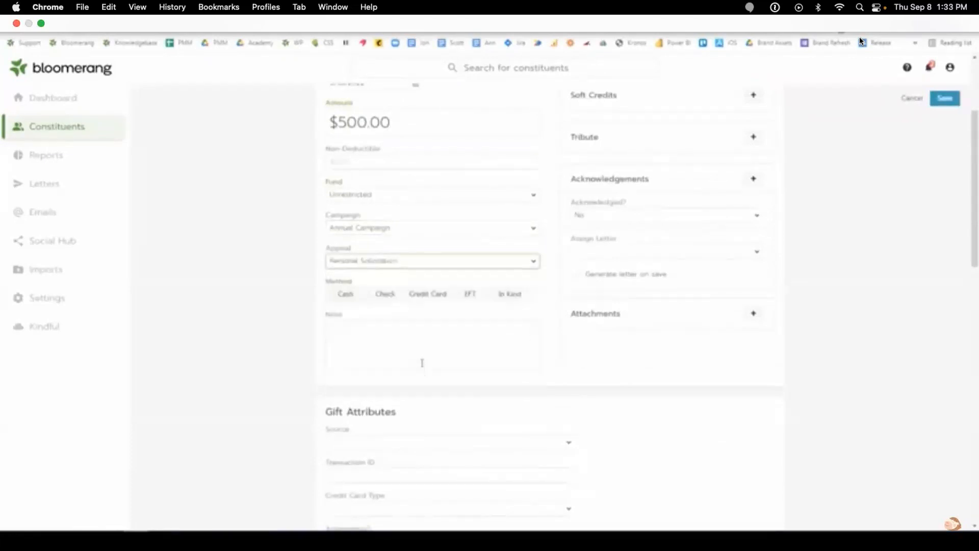
- Record the gift as paid in Cash and place the cursor in the Note field
scroll(209, 334, "up", 5)
left_click(336, 452)
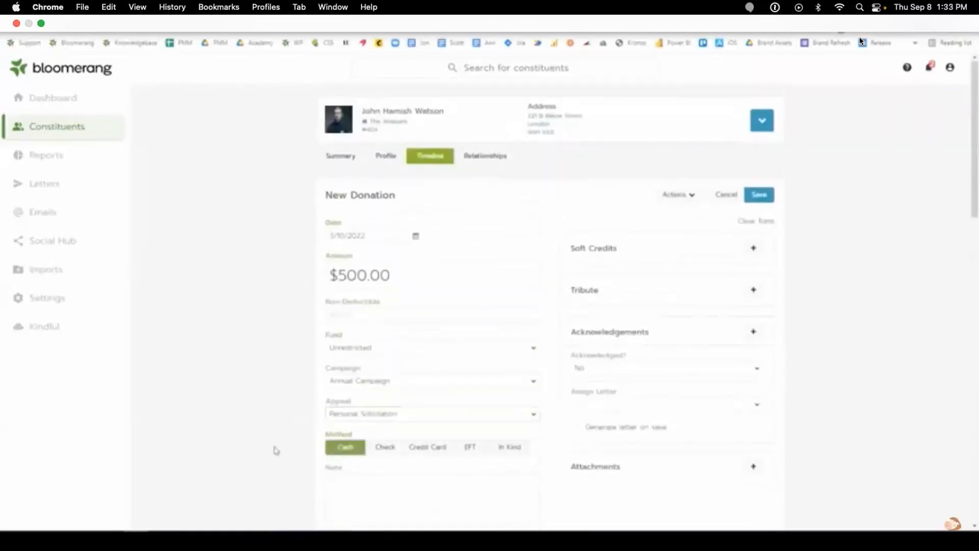
left_click(403, 484)
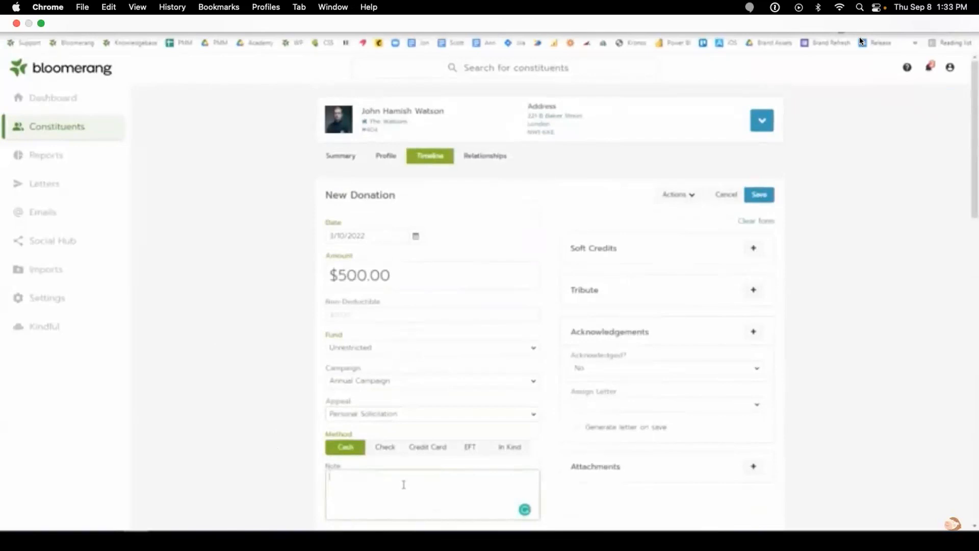
scroll(329, 390, "down", 5)
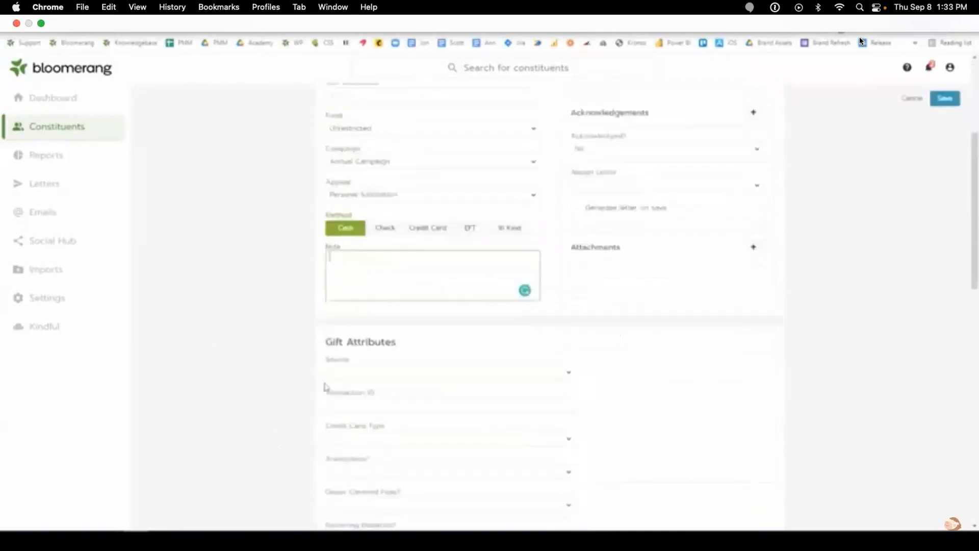
scroll(315, 421, "up", 4)
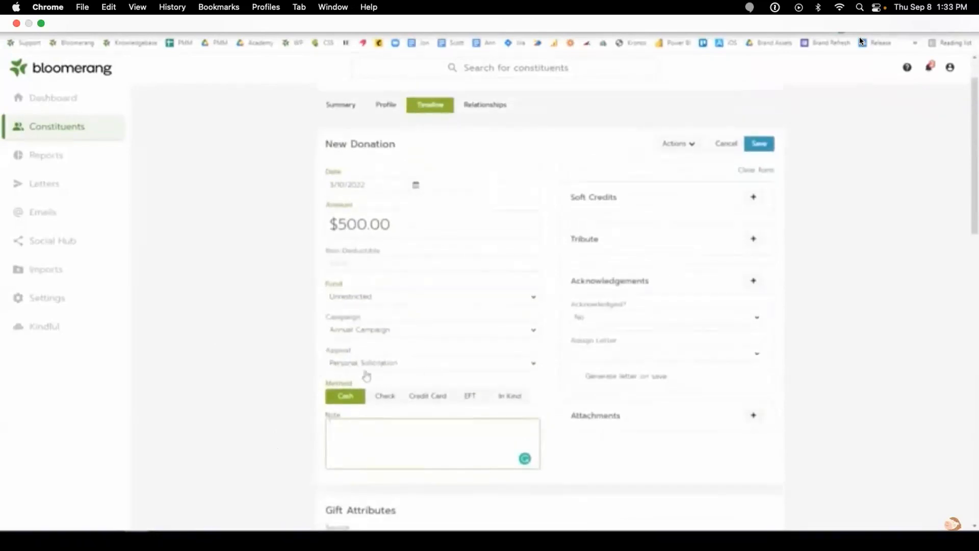
- Add a $500.00 soft credit to a constituent found by searching their name
left_click(758, 198)
type("Shannon")
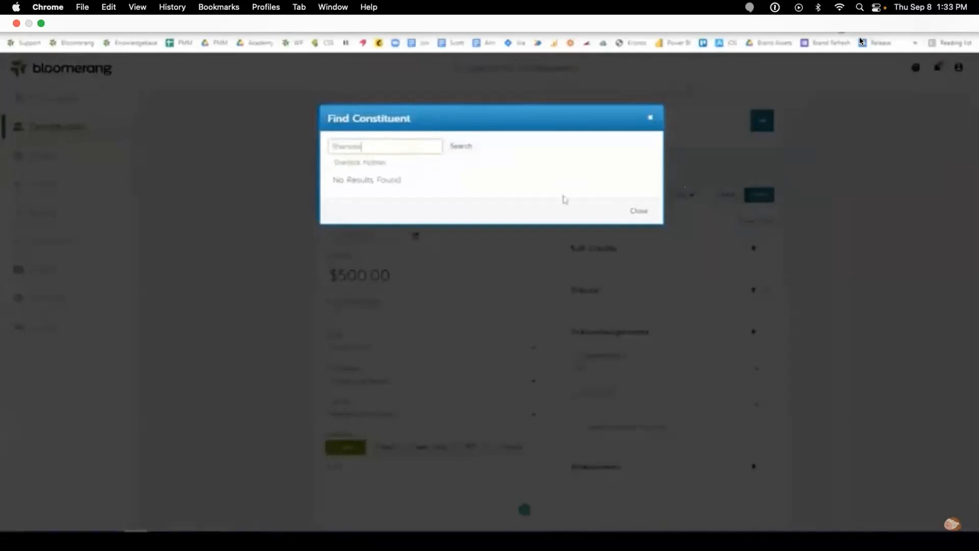
left_click(411, 168)
left_click(461, 147)
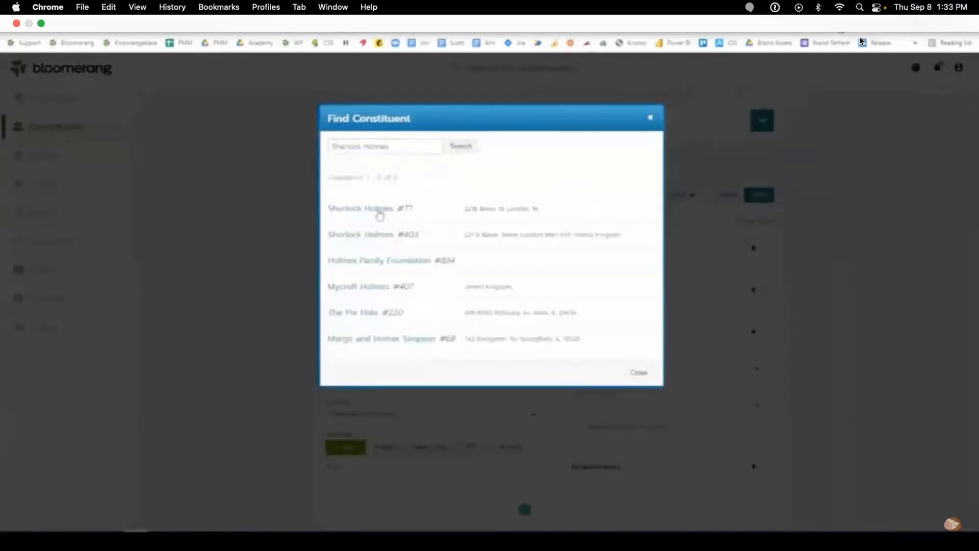
left_click(380, 210)
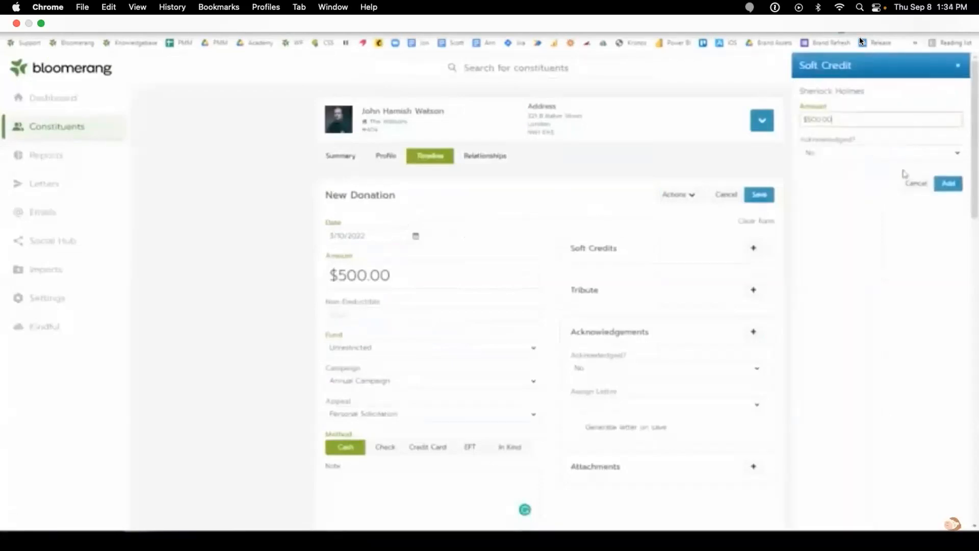
left_click(948, 184)
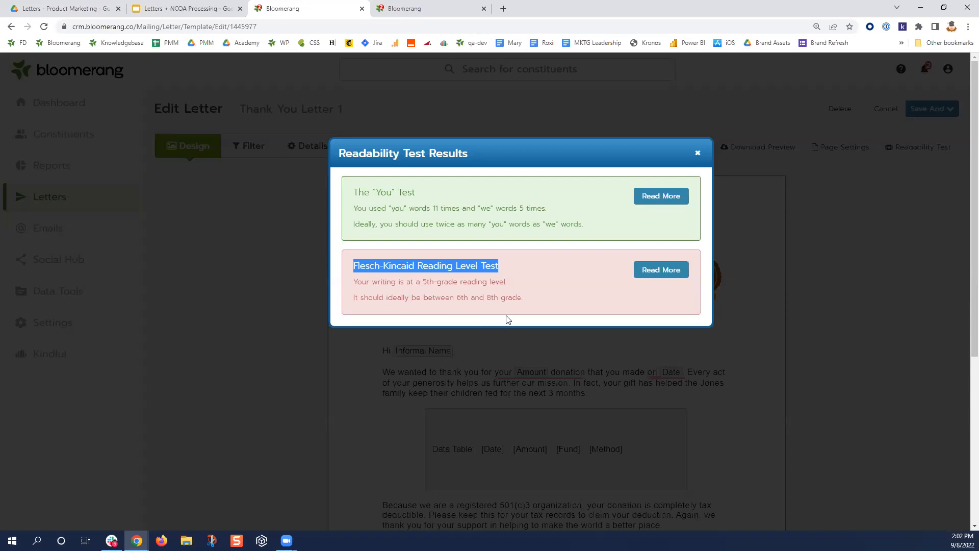
- Close the Readability Test results, review the letter, and save it with Keep Editing
left_click(698, 154)
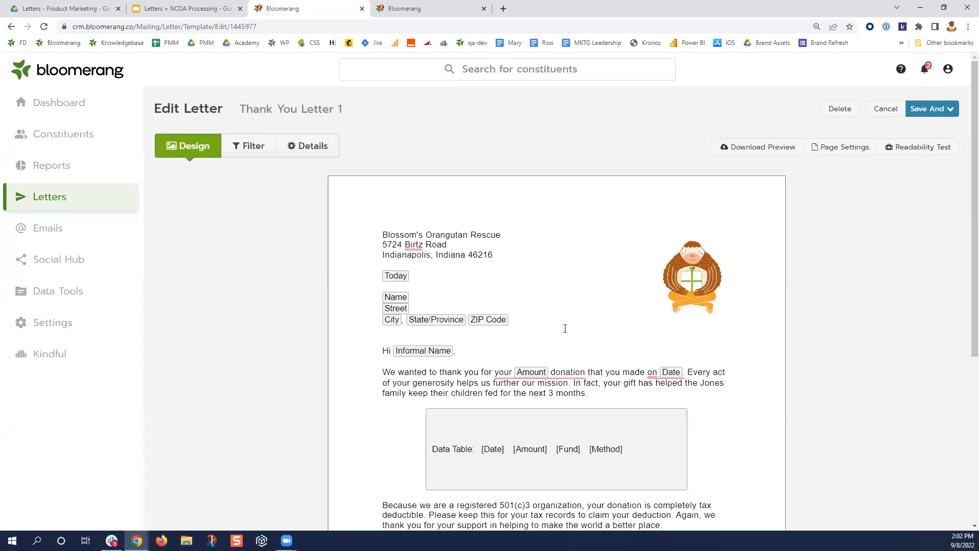
scroll(564, 328, "down", 2)
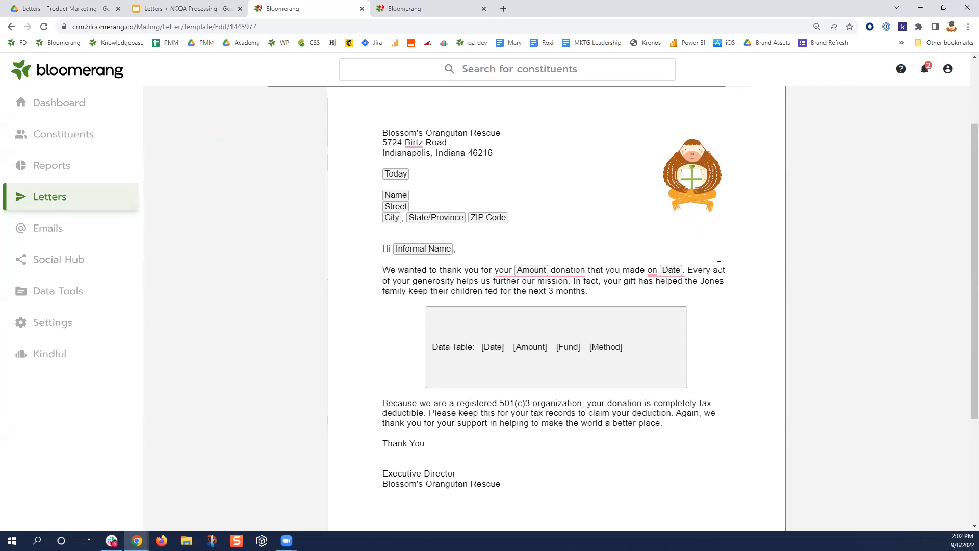
scroll(713, 268, "up", 2)
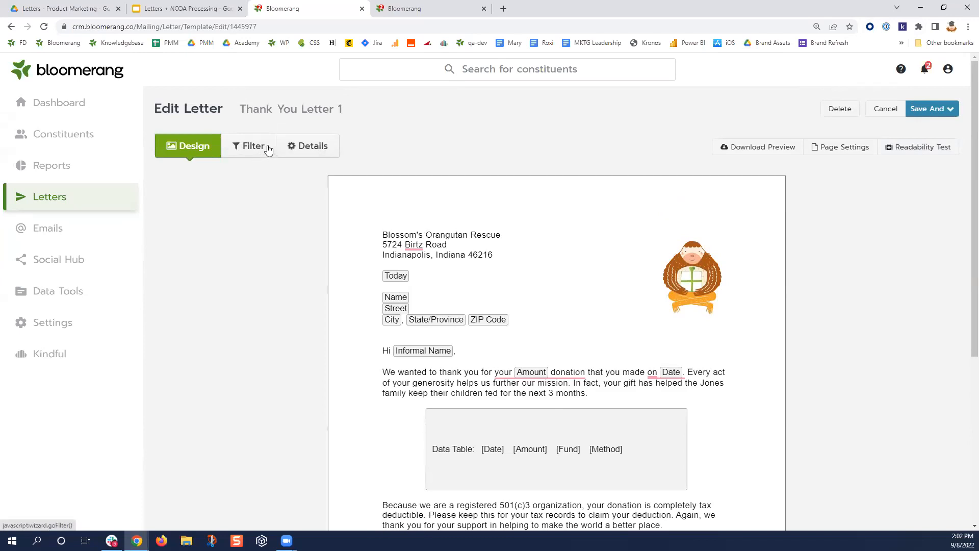
scroll(485, 361, "down", 3)
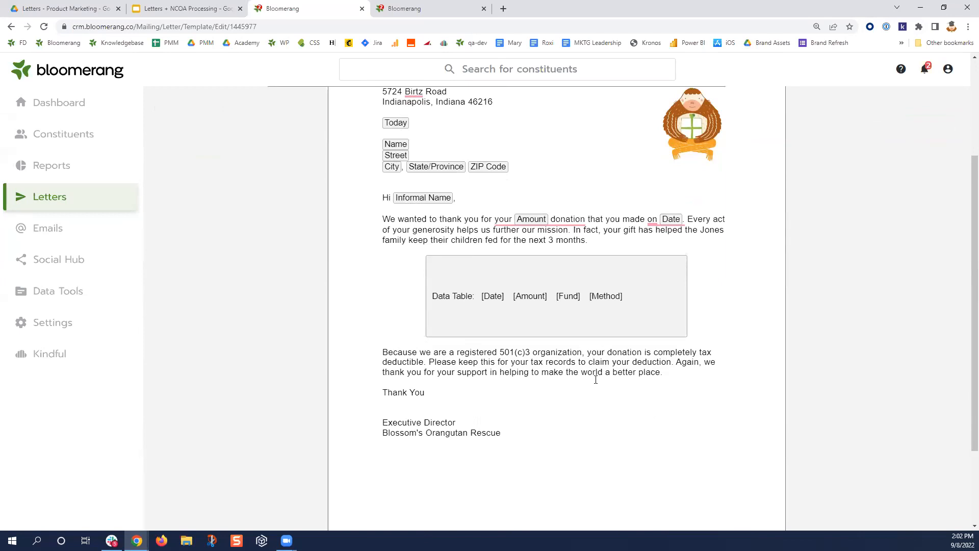
scroll(595, 380, "up", 3)
left_click(950, 109)
left_click(956, 160)
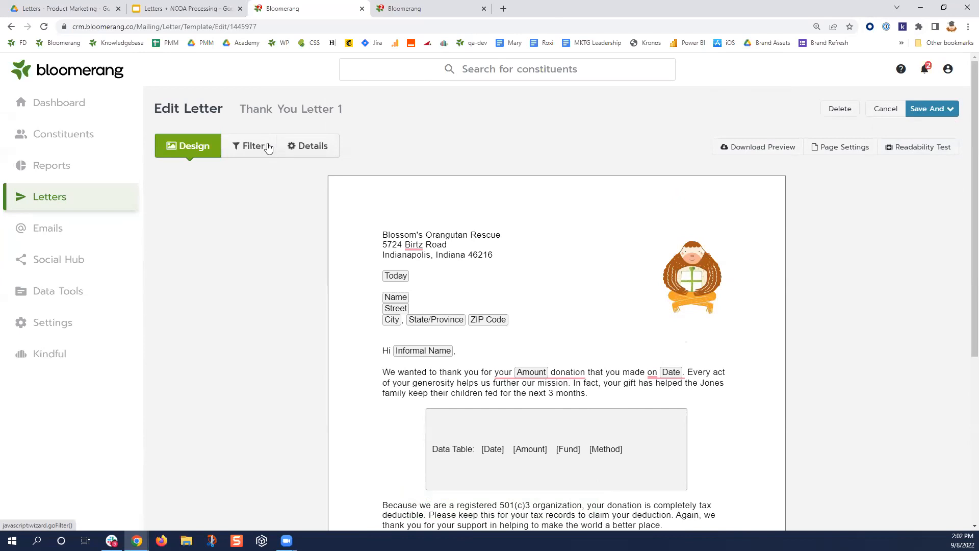
- Inspect the Specific Constituent filter, then move Type is 'Soft Credit' from Exclude to Include
left_click(269, 148)
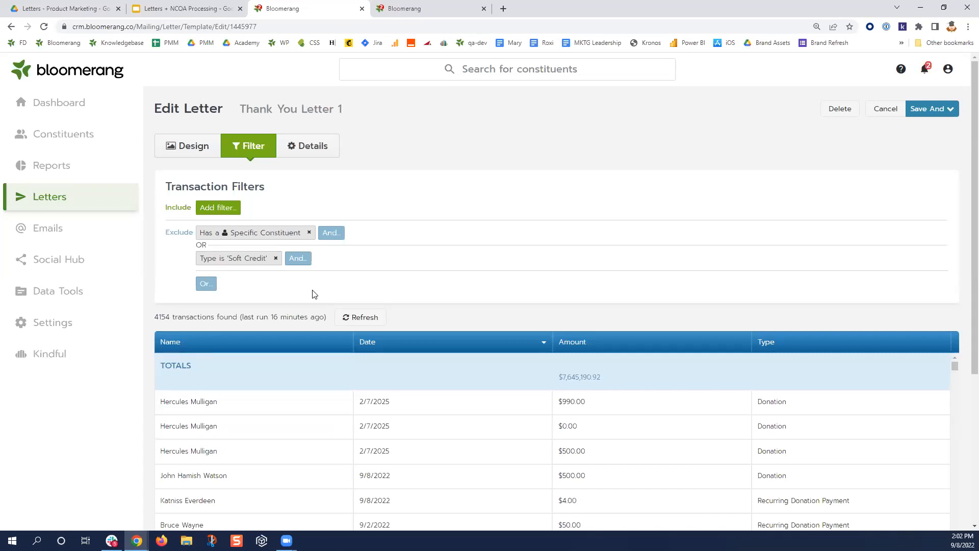
left_click(237, 239)
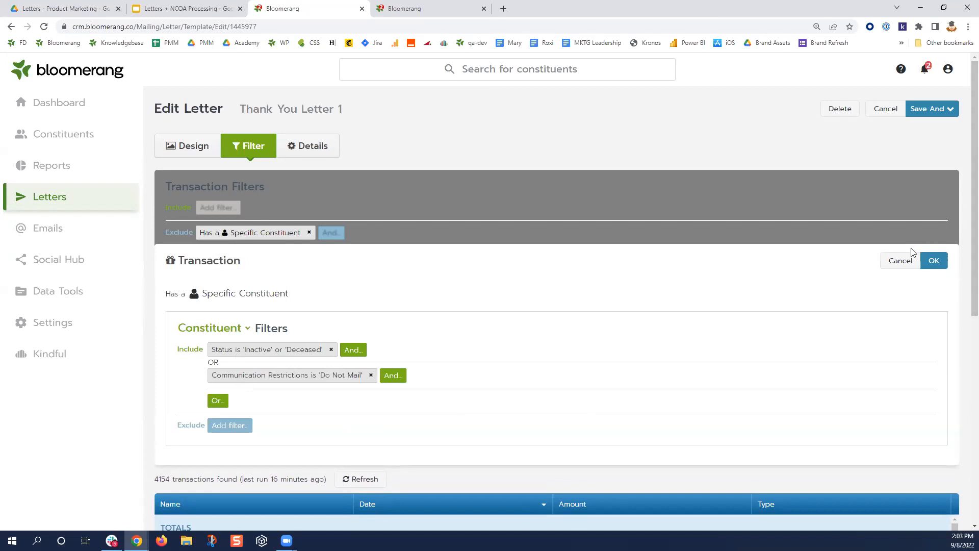
left_click(908, 261)
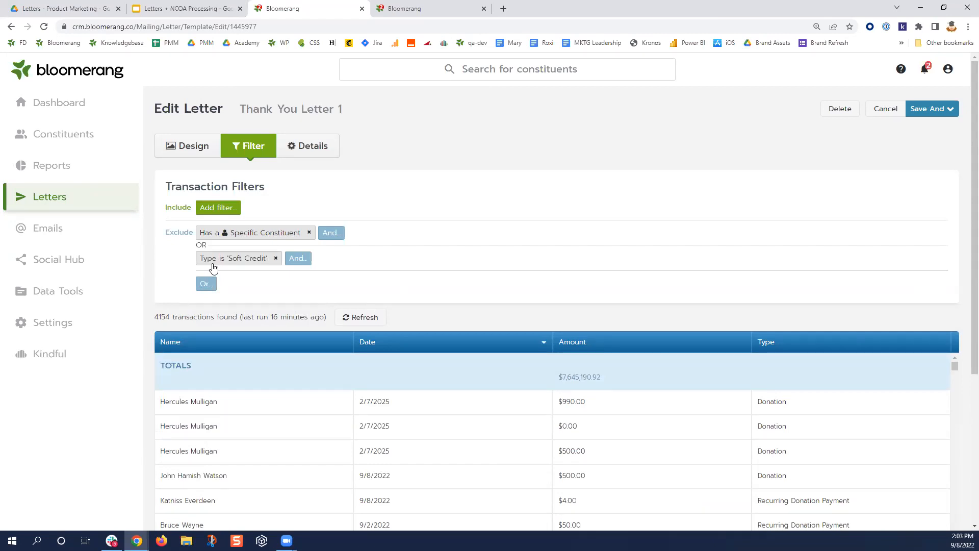
left_click_drag(219, 261, 209, 211)
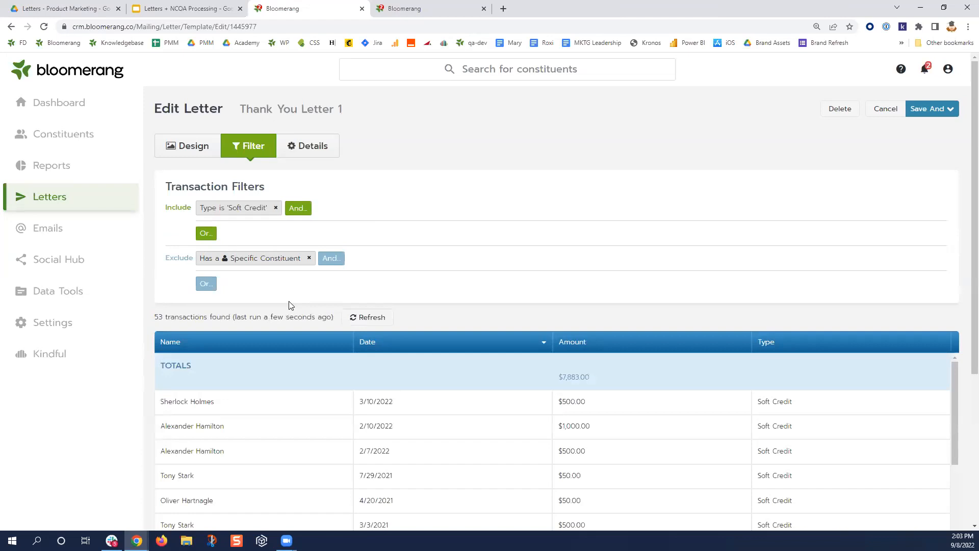
left_click(192, 154)
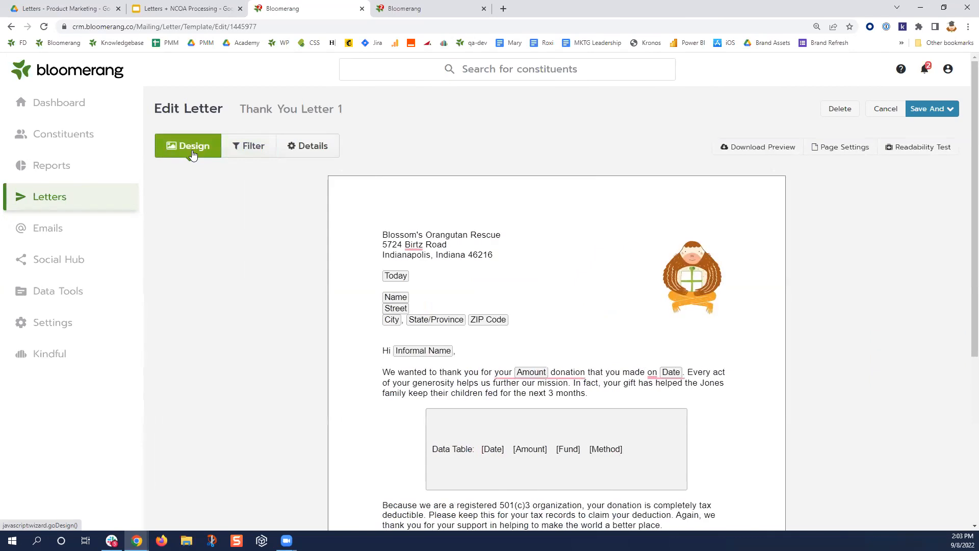
- Drag the Type is 'Soft Credit' filter back into Exclude, restoring 4154 matching transactions
left_click(251, 146)
left_click_drag(234, 207, 205, 286)
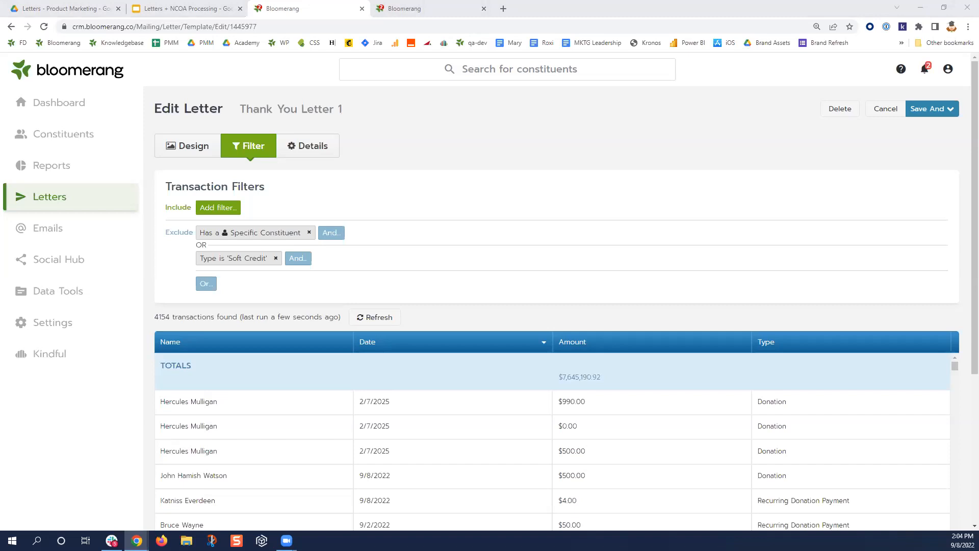
- Add a Date filter set to This week, narrowing matches to 2 transactions totalling $504.00
left_click(220, 210)
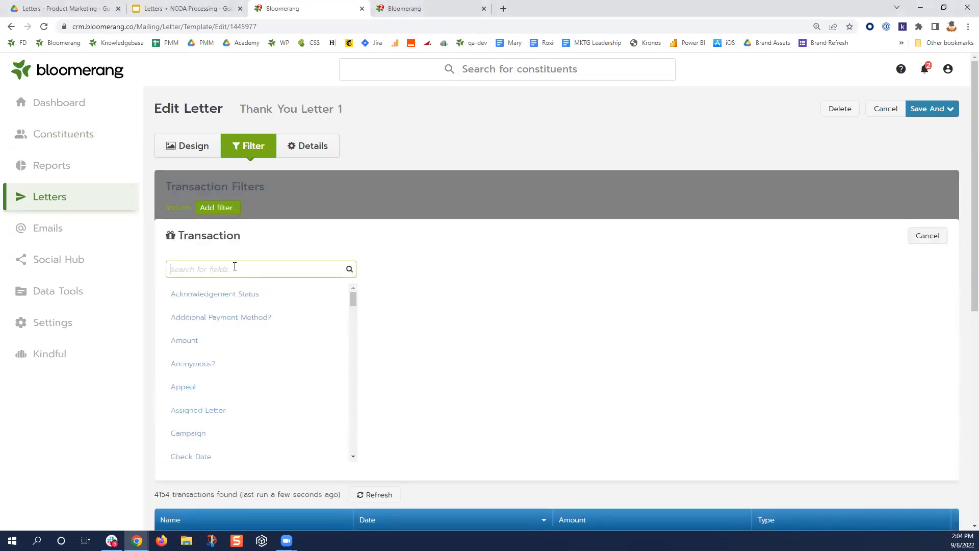
type("date")
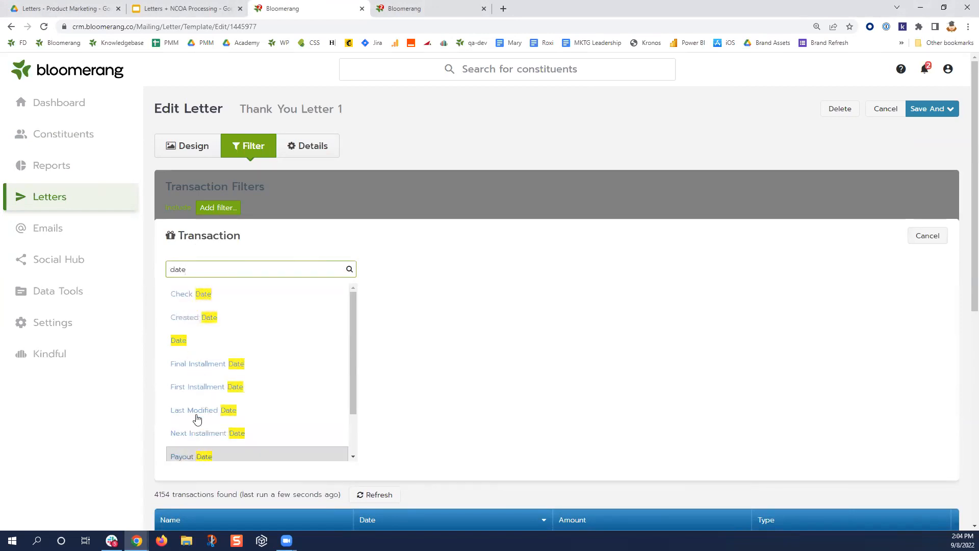
left_click(185, 347)
left_click(411, 9)
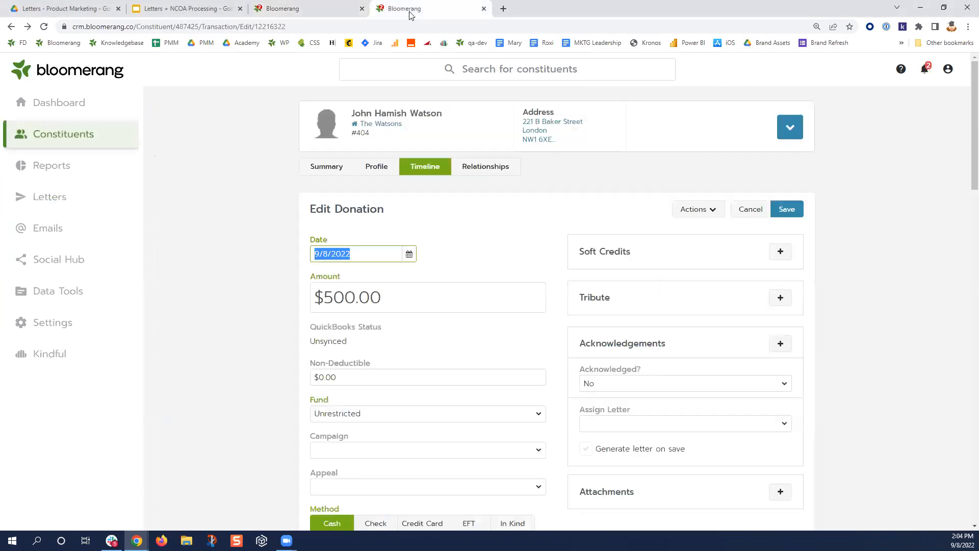
left_click(348, 4)
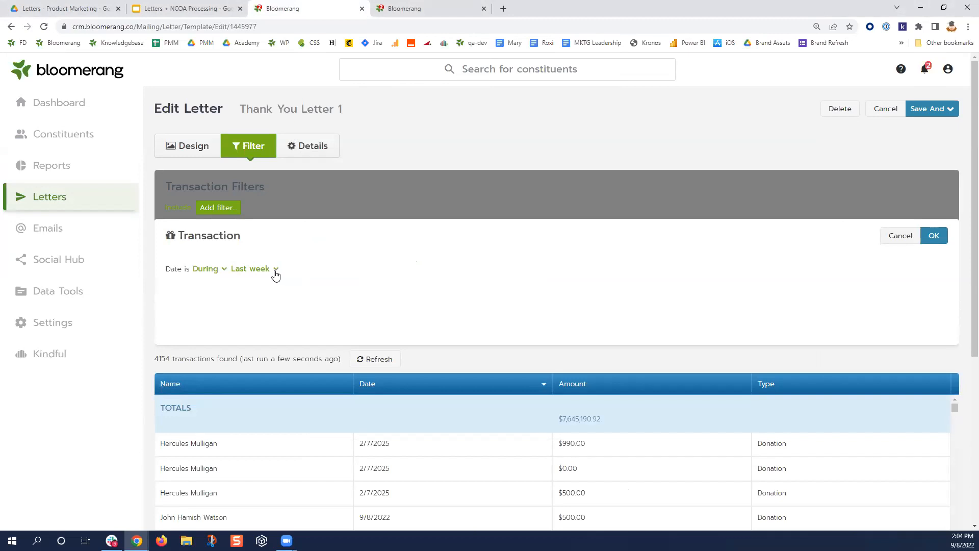
left_click(276, 271)
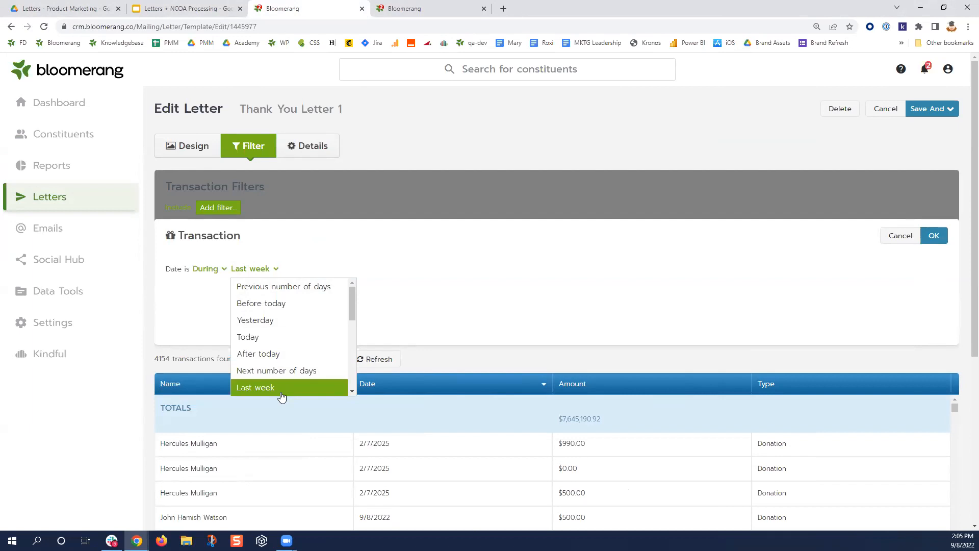
scroll(282, 377, "down", 2)
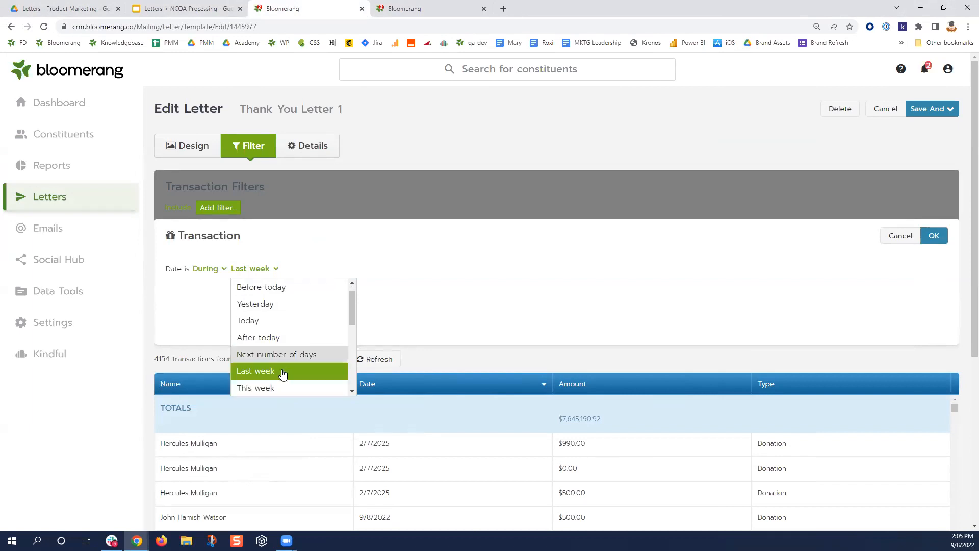
left_click(278, 355)
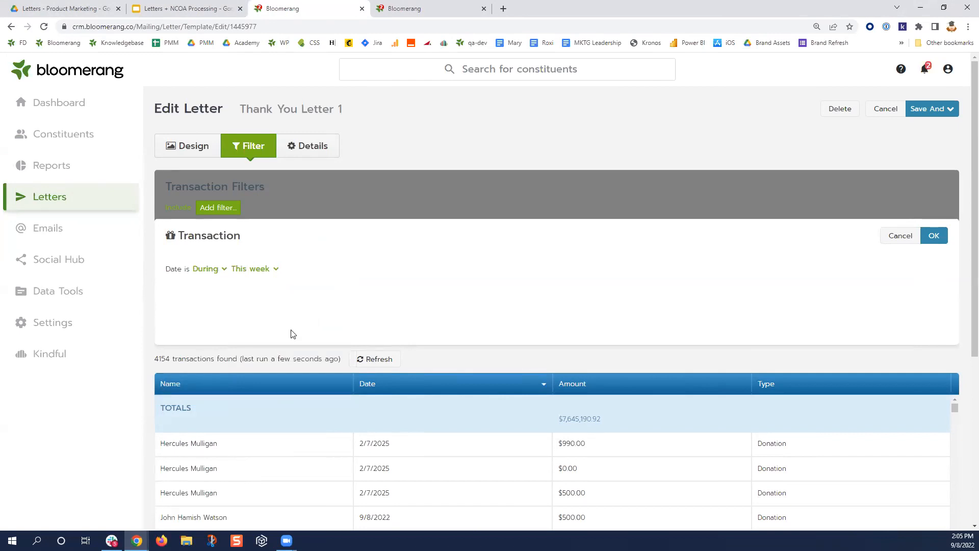
left_click(276, 270)
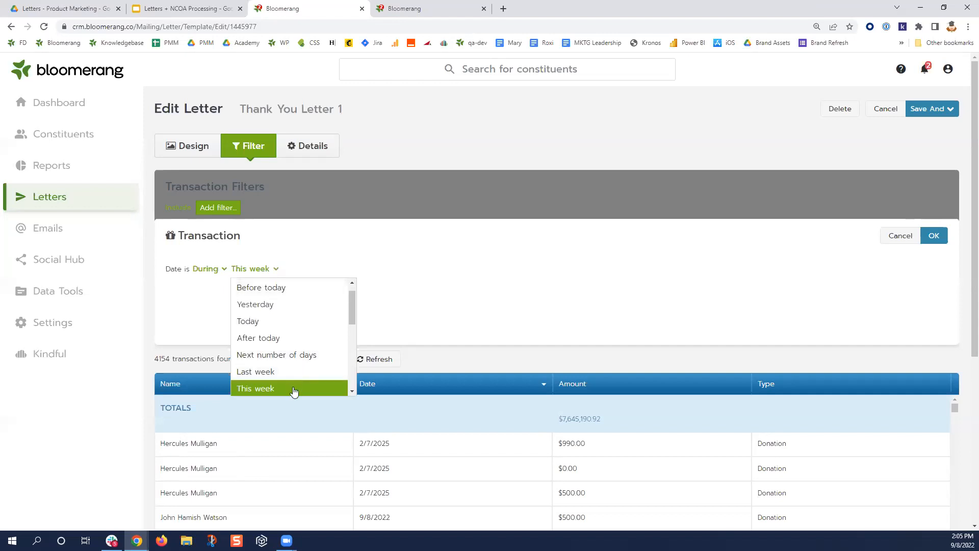
left_click(293, 391)
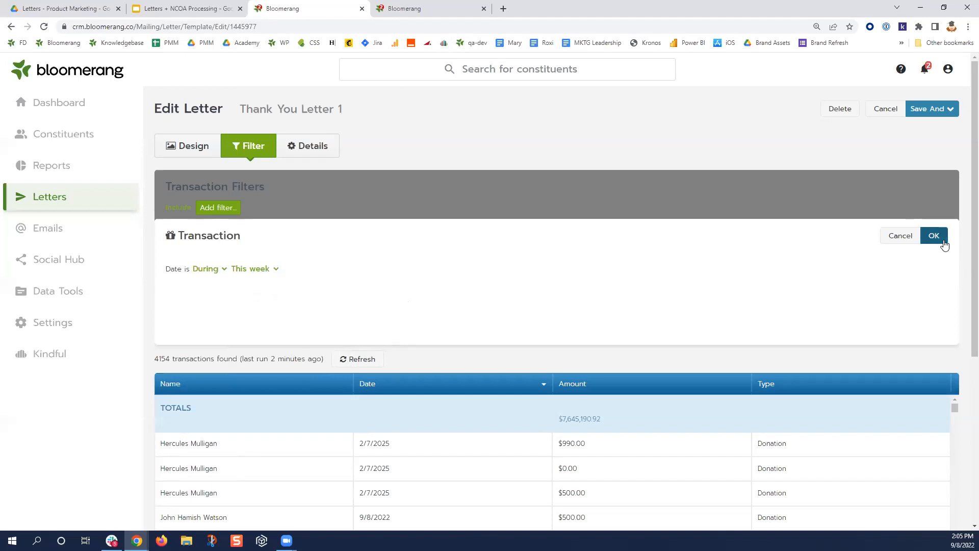
left_click(943, 241)
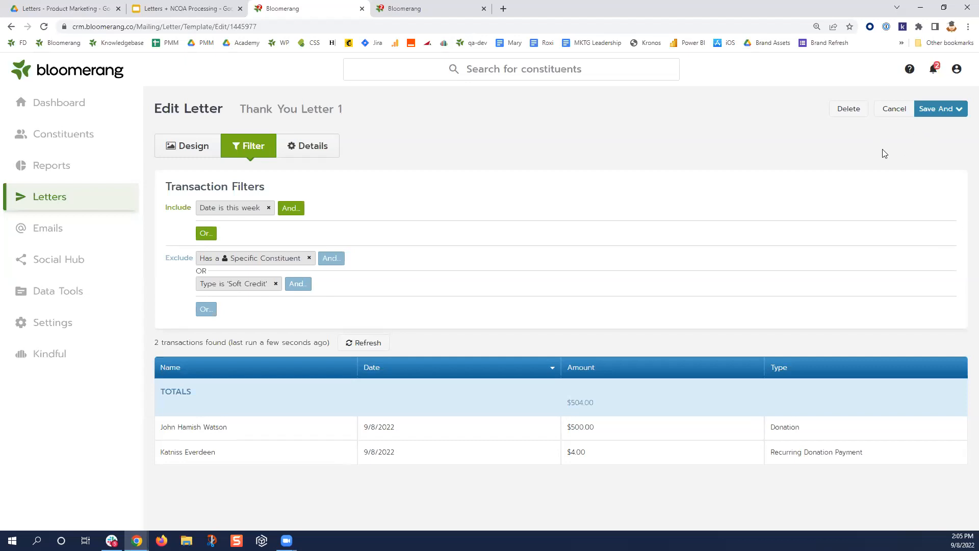
- Check the donation's Acknowledgements and Acknowledged? fields, then start an OR include condition
left_click(418, 15)
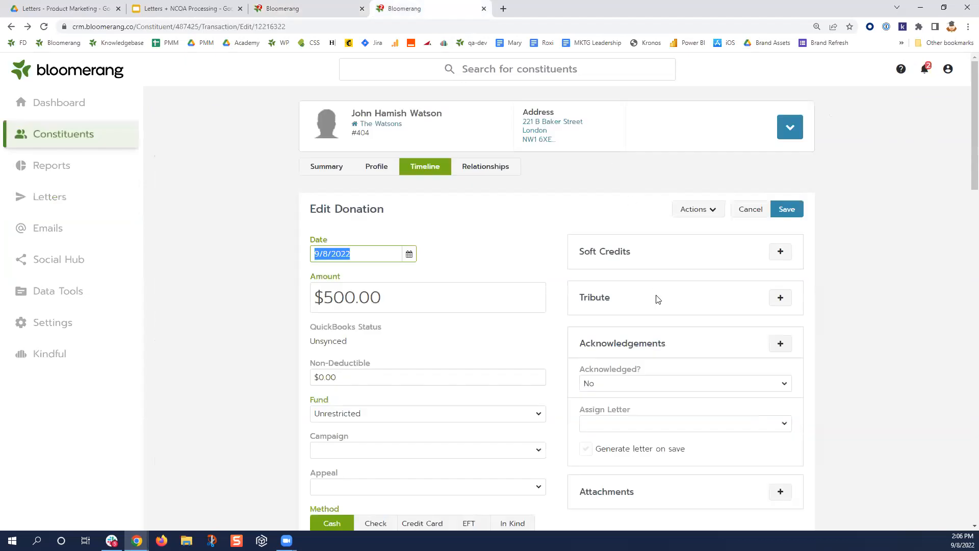
left_click_drag(668, 350, 580, 351)
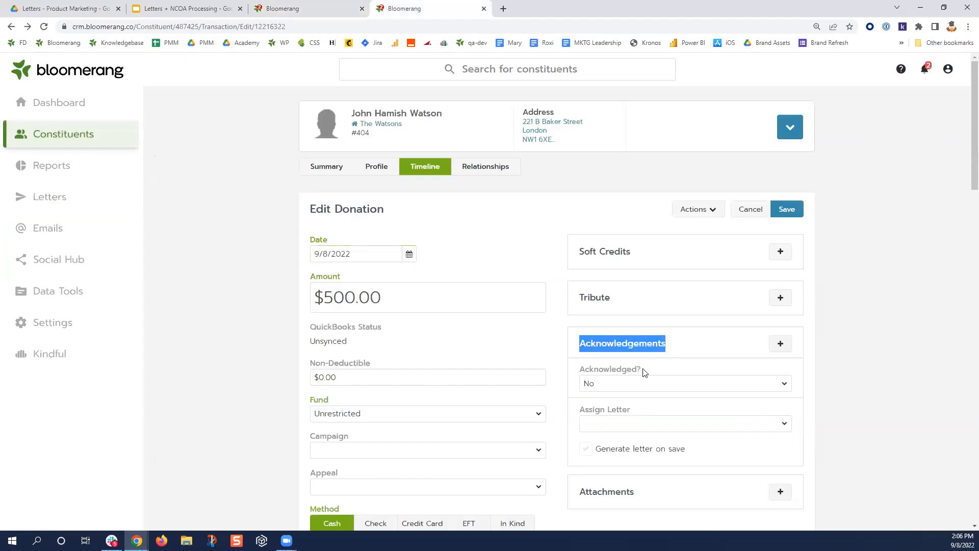
left_click_drag(643, 370, 588, 376)
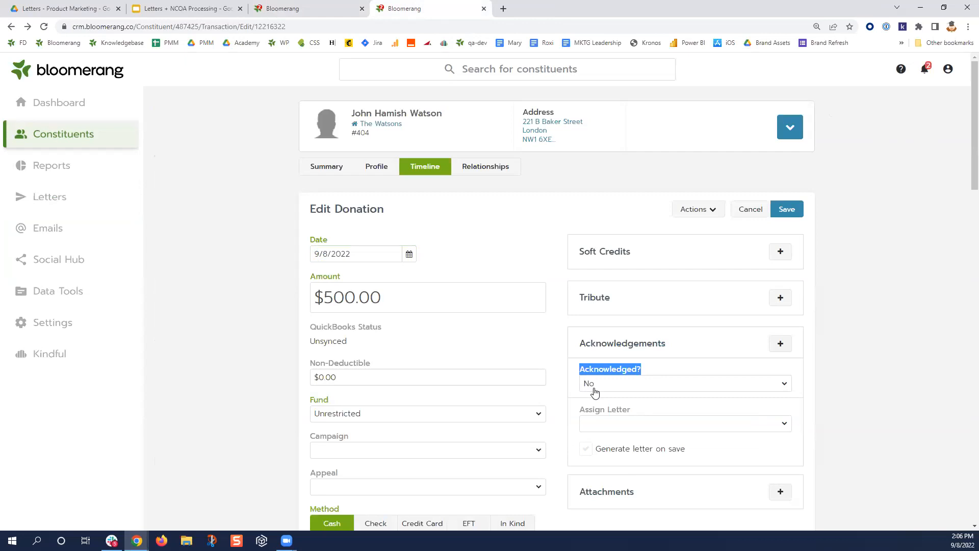
left_click(303, 9)
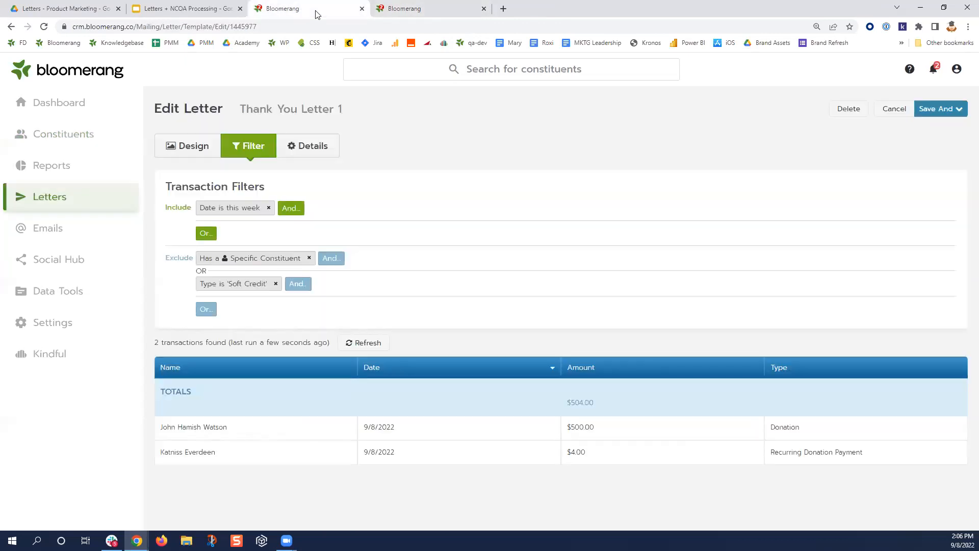
left_click(204, 233)
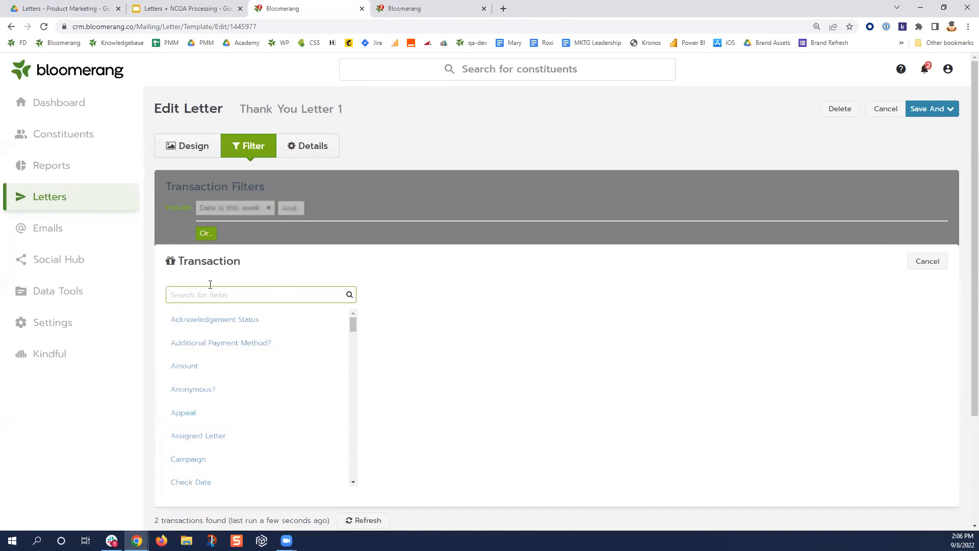
- Add an OR condition for Acknowledgement Status No, matching 2256 transactions totalling $5,576,732.37
left_click(214, 322)
left_click(292, 299)
left_click(294, 313)
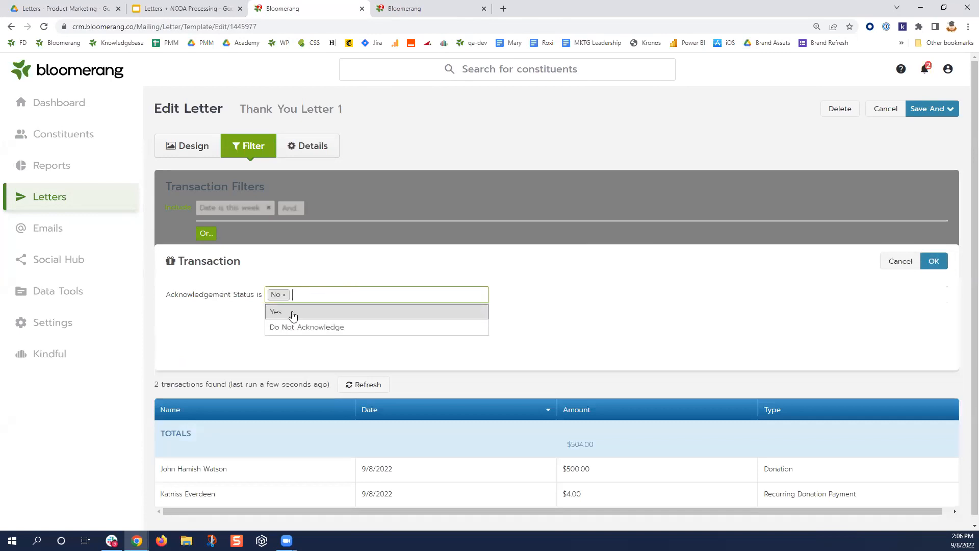
left_click(622, 319)
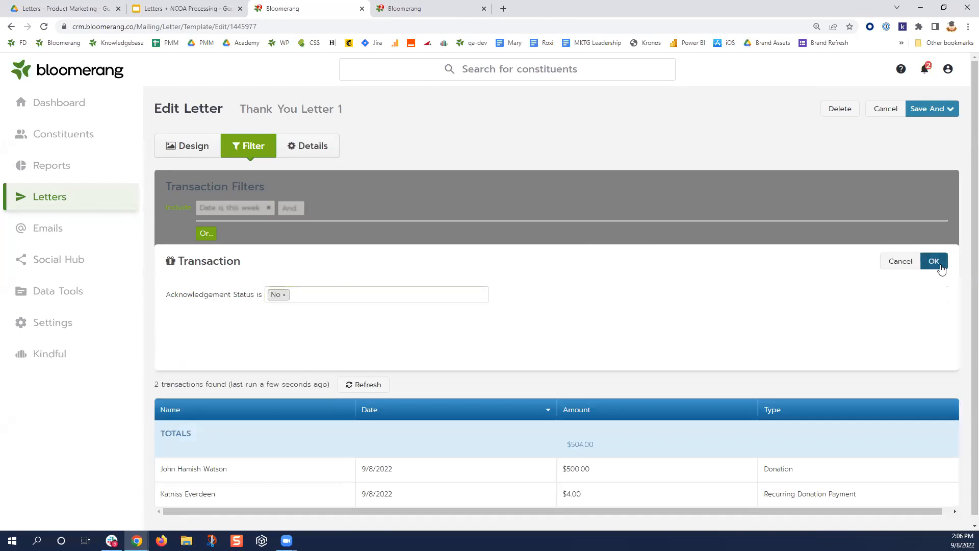
left_click(934, 261)
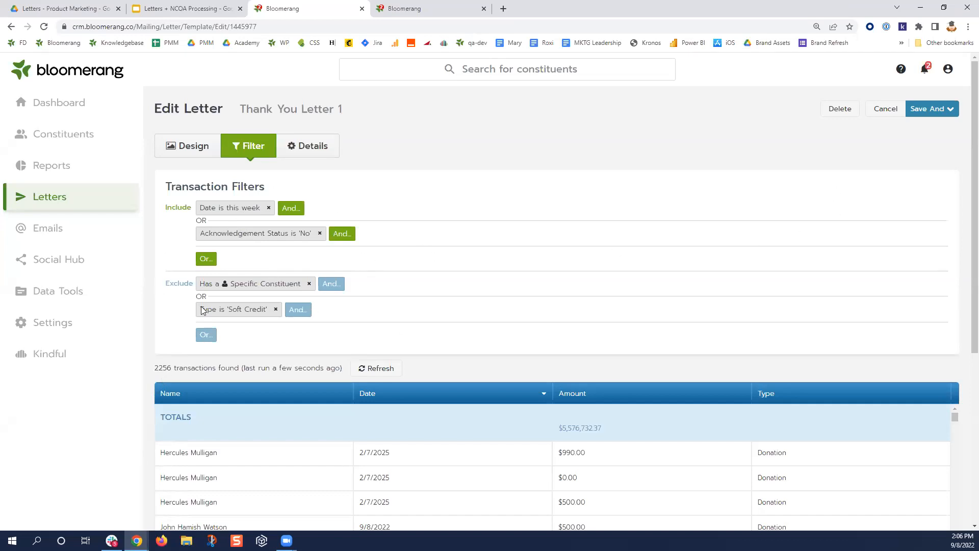
left_click(946, 114)
- Save and preview the letter, highlighting 2256 transactions, 784 households and 23 letters to generate
left_click(942, 136)
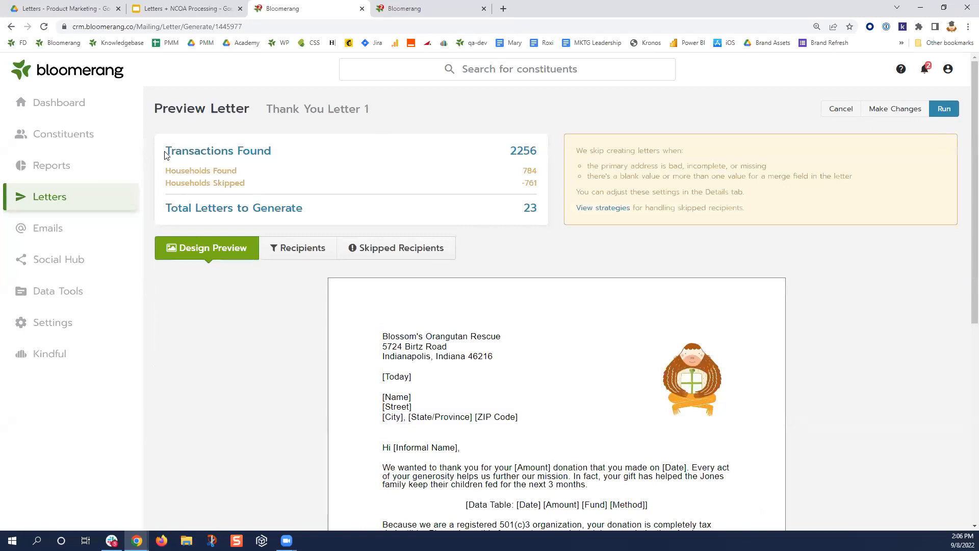
double_click(513, 149)
left_click(536, 150)
double_click(536, 149)
double_click(526, 171)
left_click_drag(512, 151, 537, 151)
left_click_drag(521, 183, 536, 185)
scroll(516, 240, "down", 1)
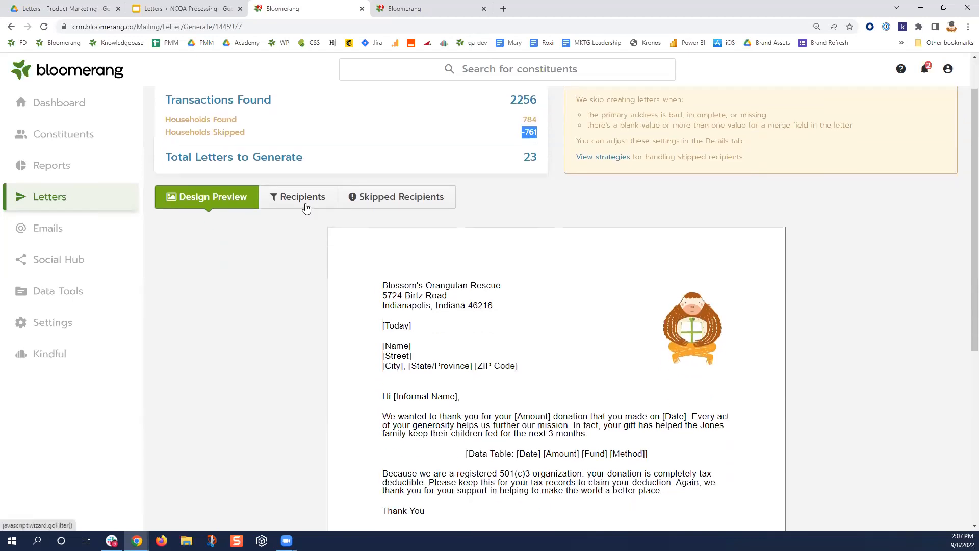
scroll(249, 269, "down", 1)
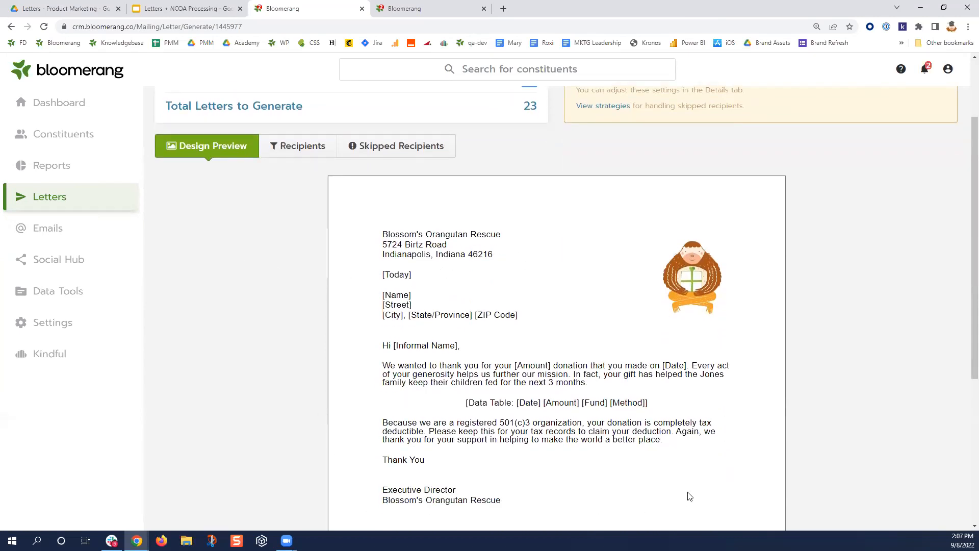
scroll(616, 501, "up", 2)
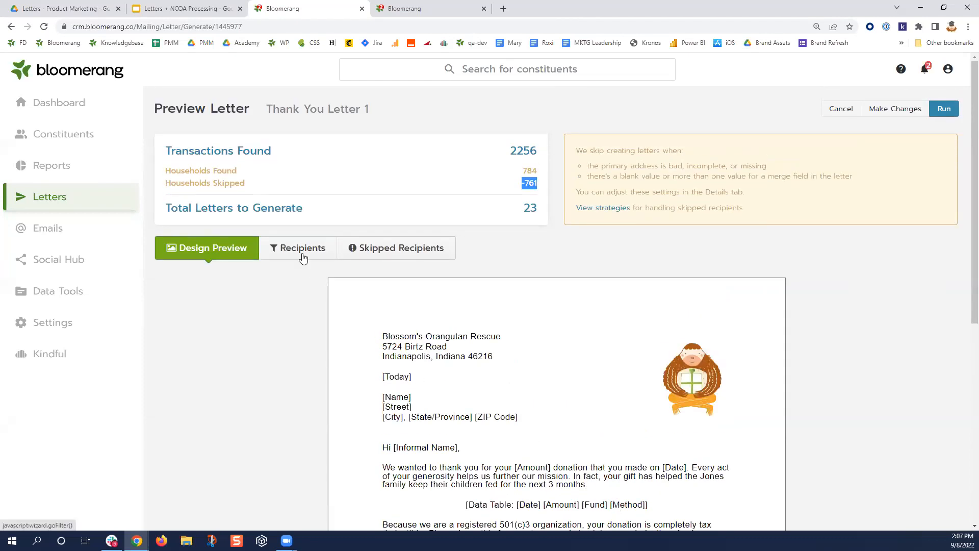
left_click(526, 210)
double_click(530, 208)
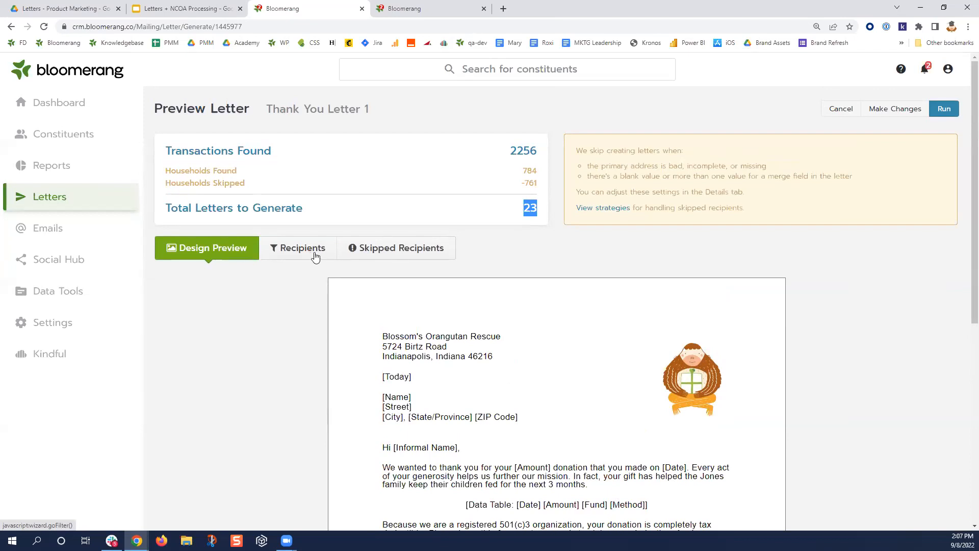
- Review the recipients and skipped recipients' address and merge-field issues, then choose Make Changes
left_click(297, 253)
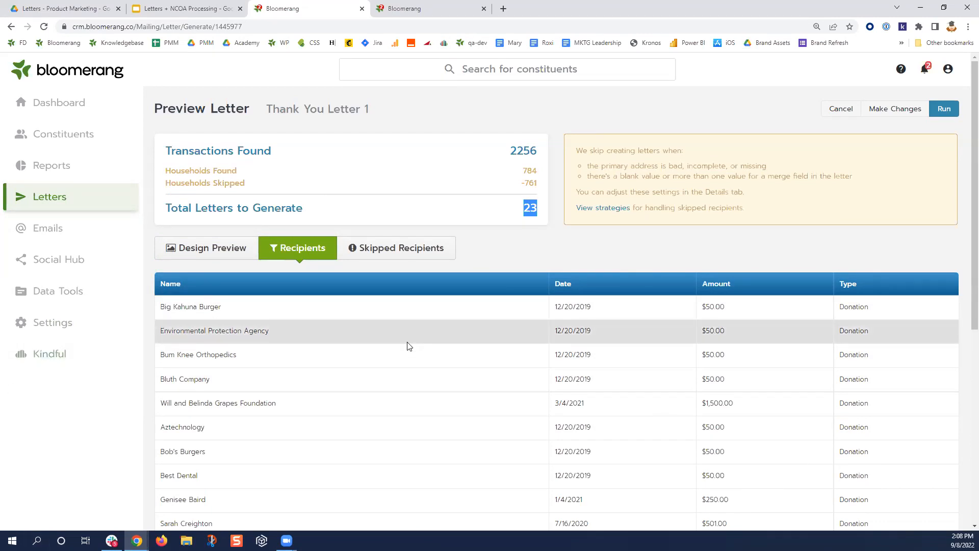
left_click(414, 249)
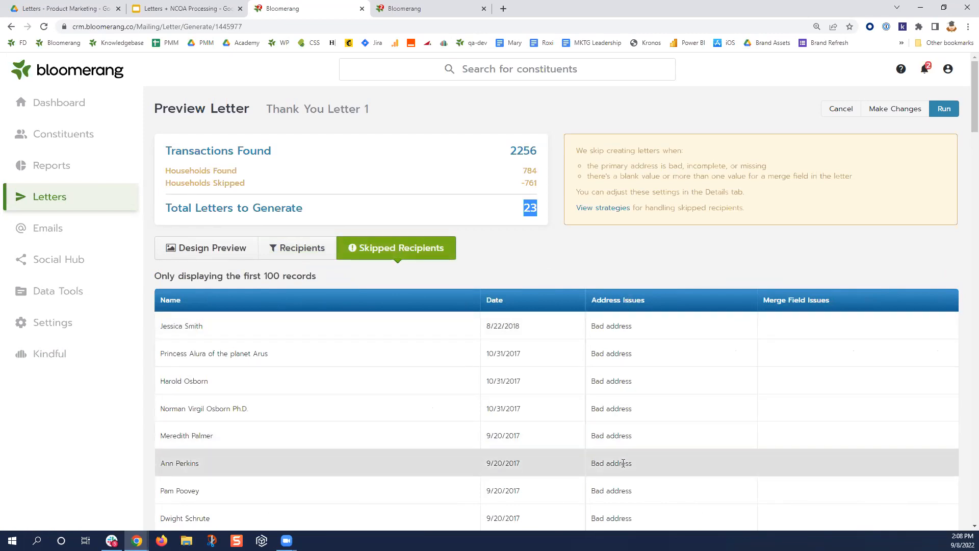
scroll(677, 386, "down", 1)
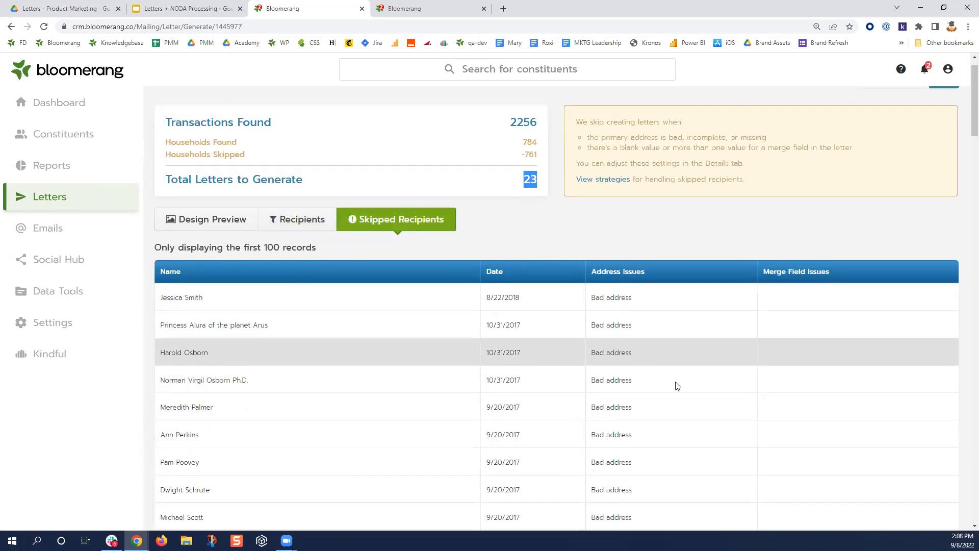
scroll(678, 385, "down", 7)
scroll(810, 407, "up", 5)
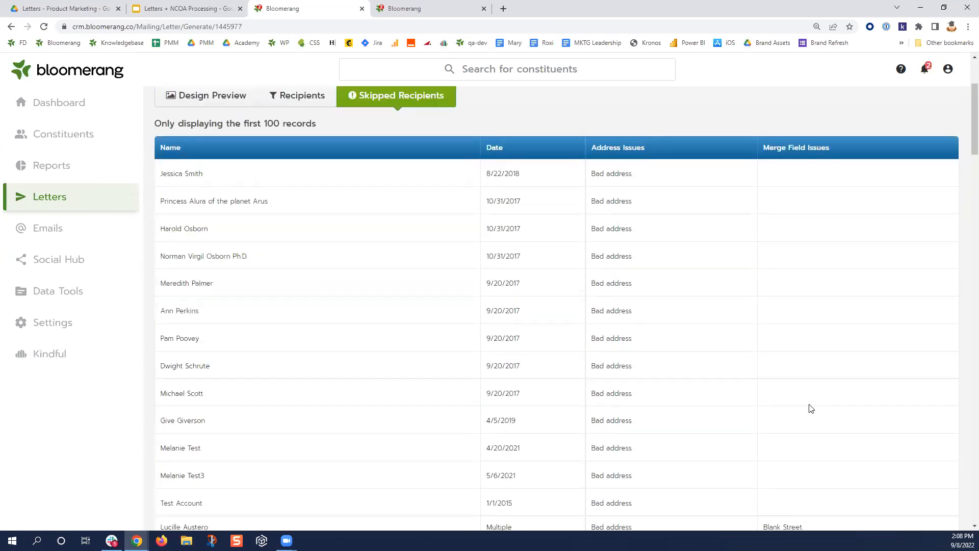
scroll(811, 408, "up", 2)
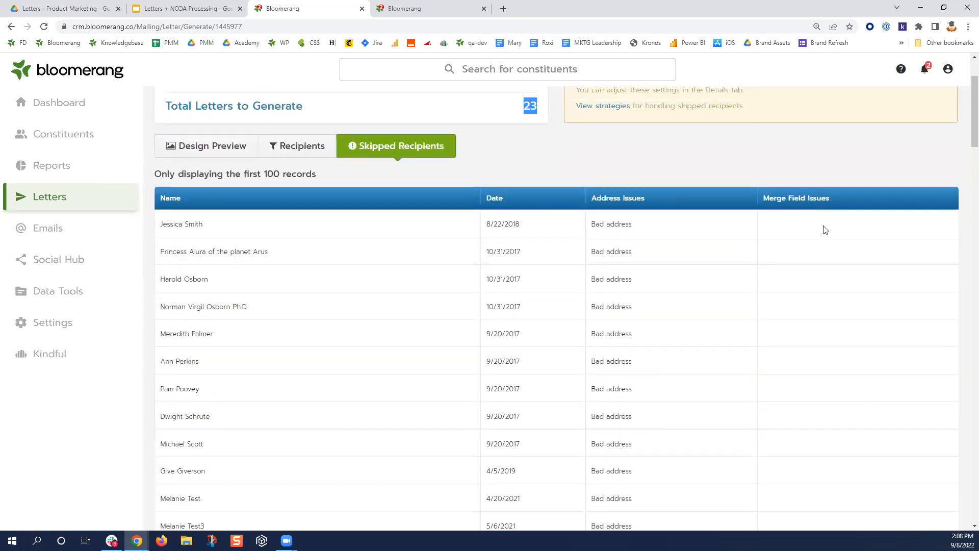
scroll(849, 383, "down", 6)
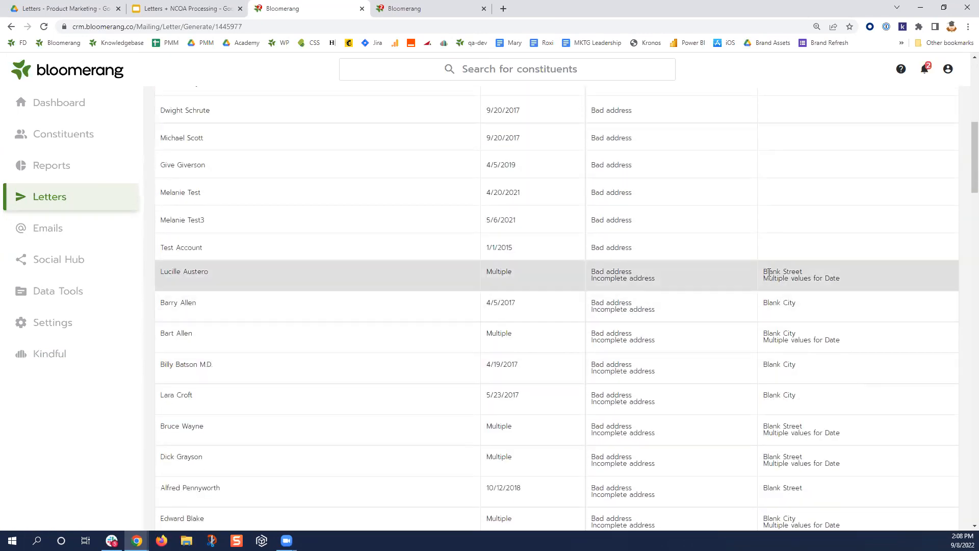
left_click_drag(763, 271, 838, 280)
left_click(781, 280)
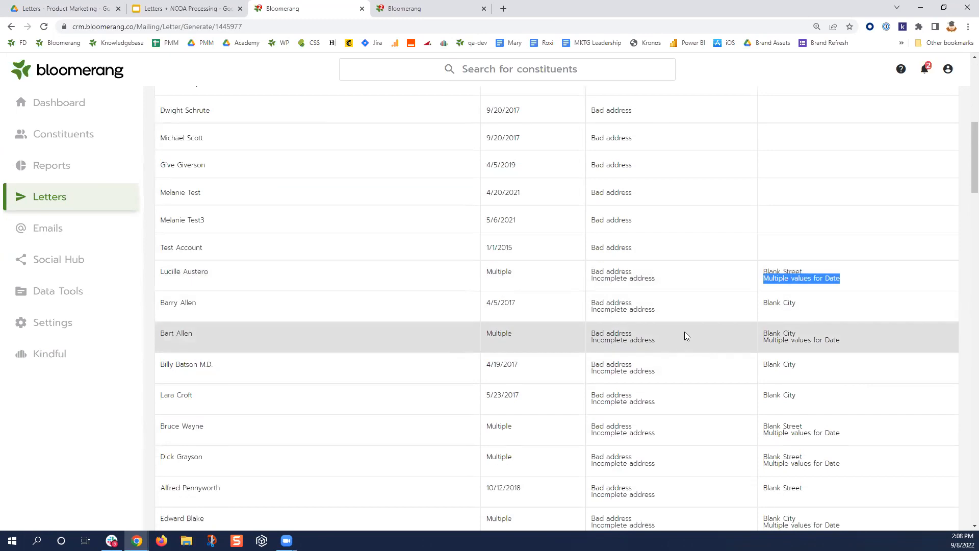
scroll(684, 334, "up", 8)
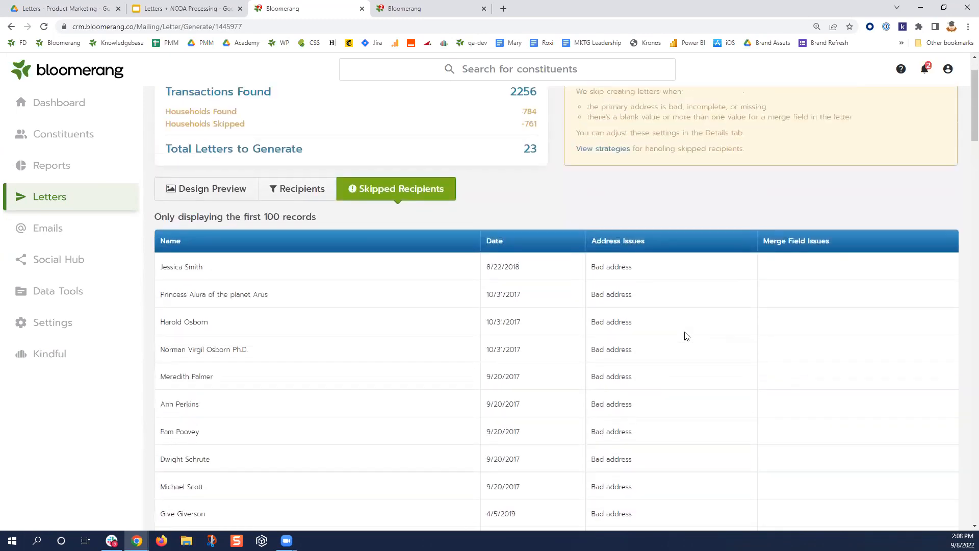
left_click(886, 116)
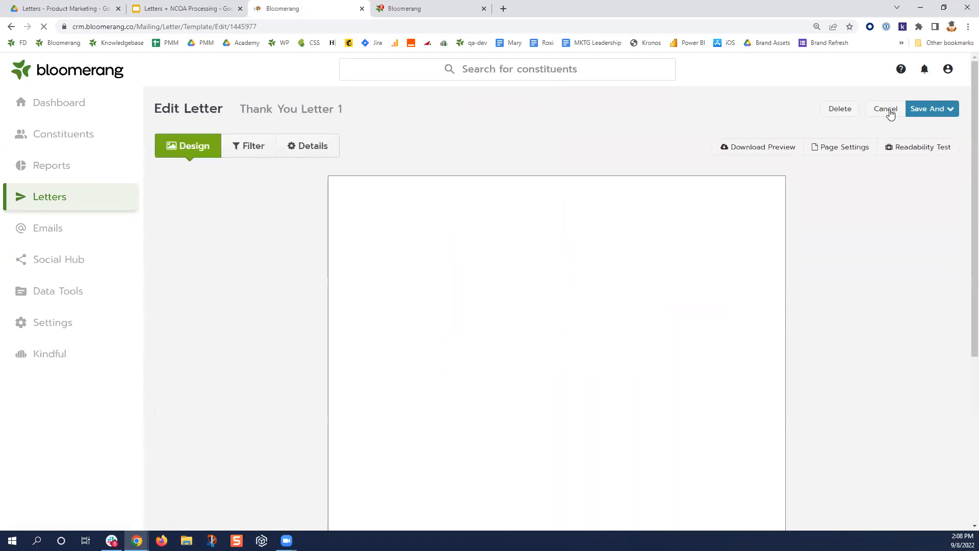
left_click(321, 156)
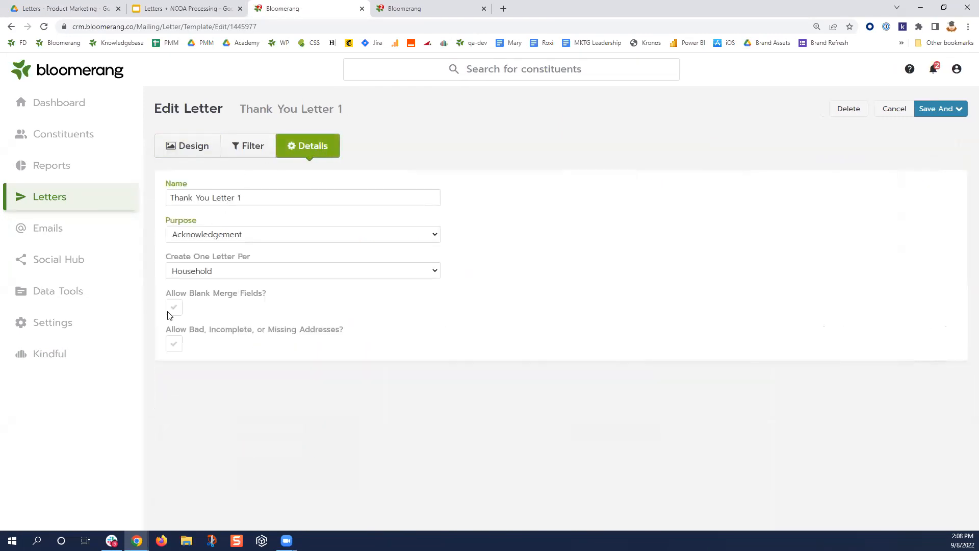
left_click_drag(165, 292, 266, 298)
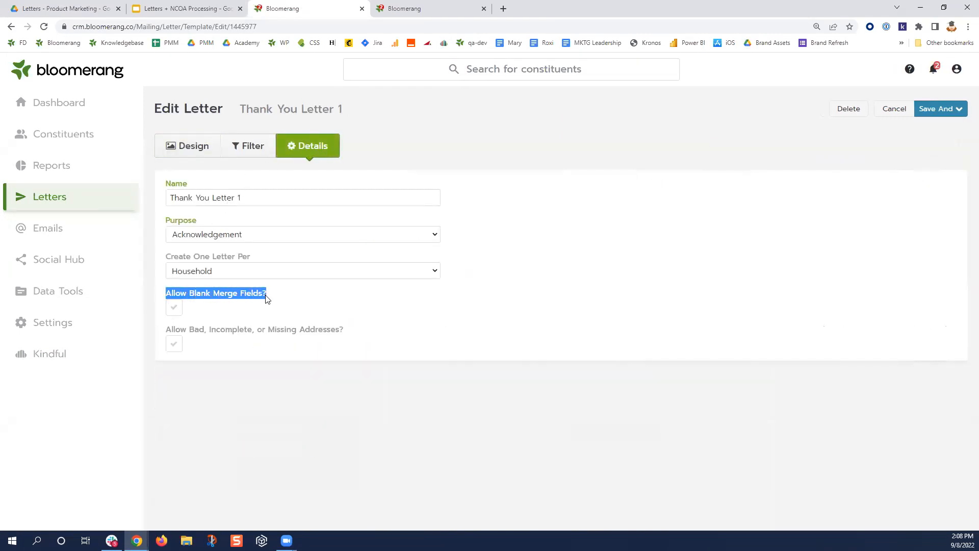
left_click(198, 152)
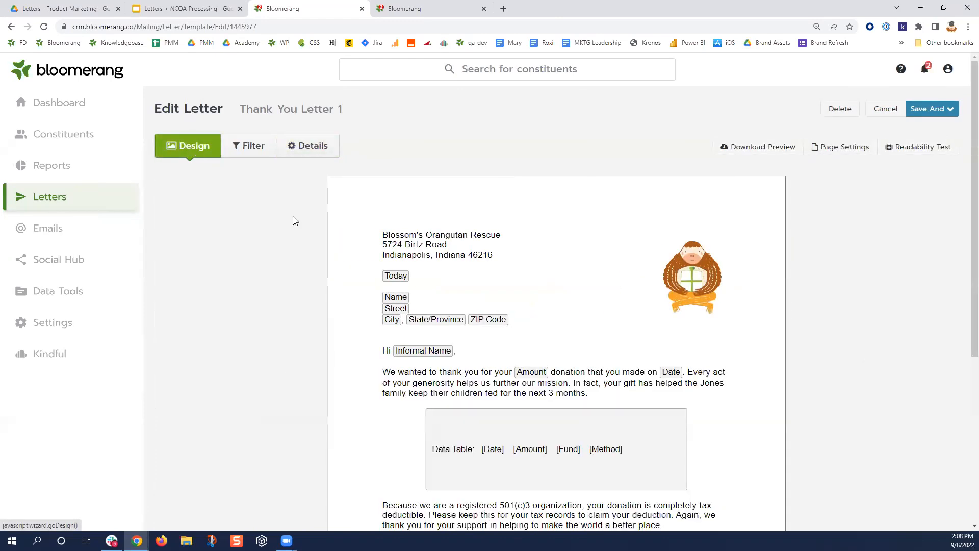
left_click(516, 322)
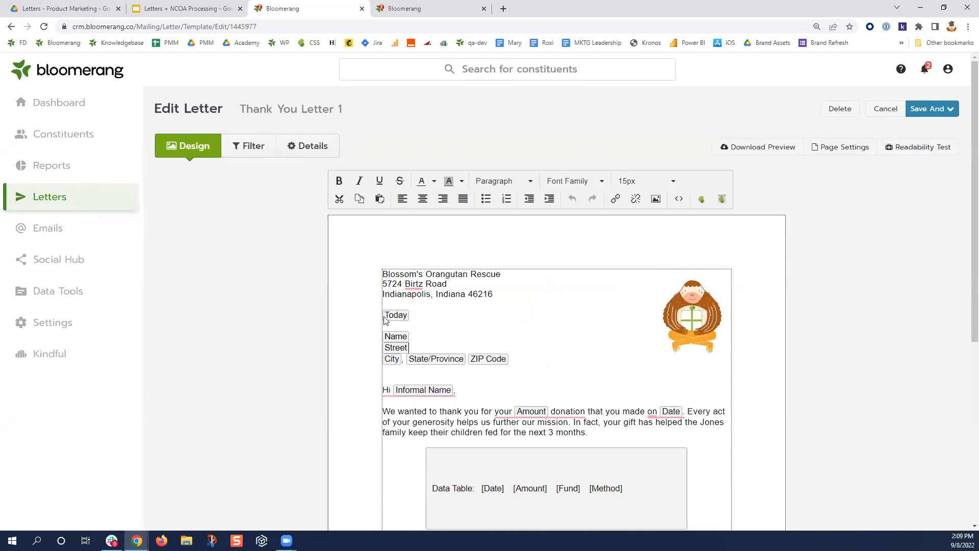
left_click(316, 147)
left_click(175, 307)
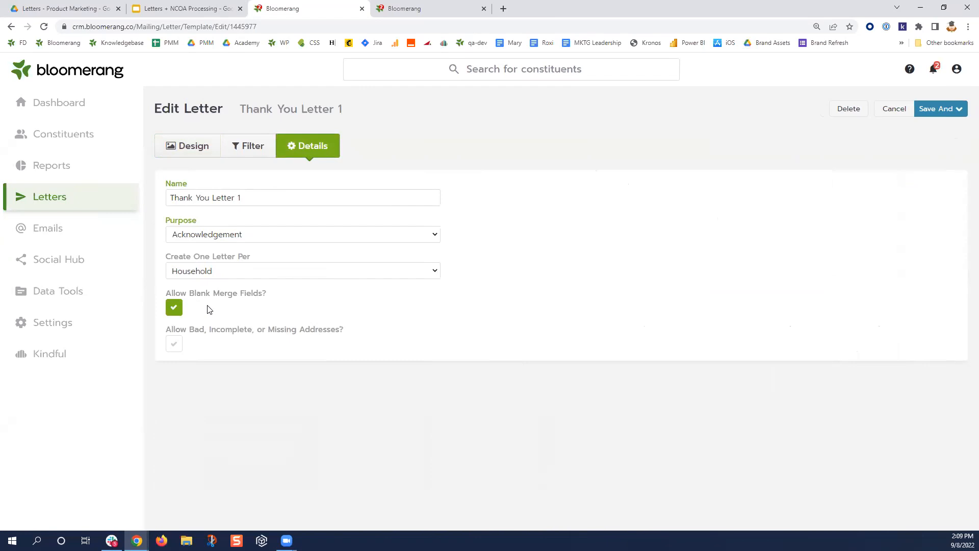
left_click(174, 308)
left_click(200, 148)
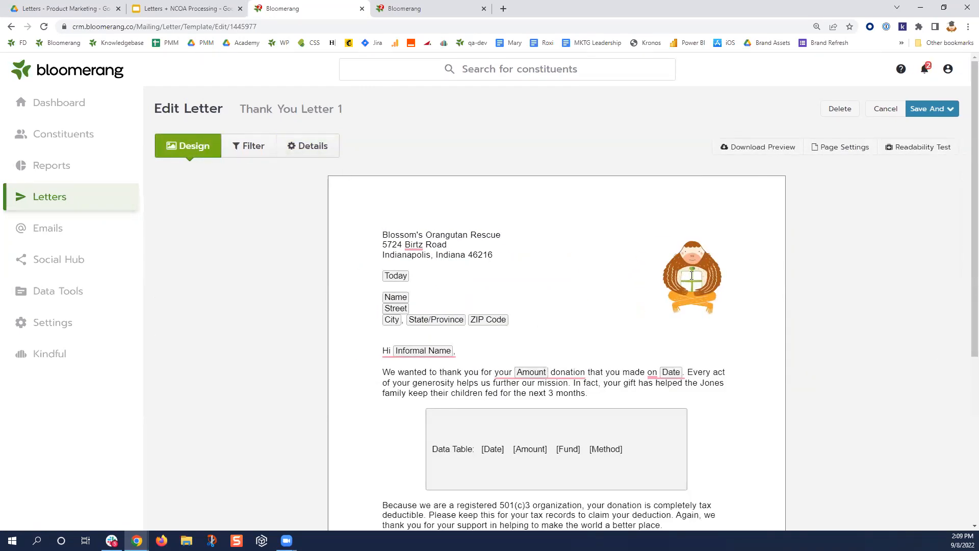
- Delete 'that you made on Date' from the opening sentence, so it ends at the Amount donation
left_click_drag(636, 372, 637, 412)
scroll(690, 373, "down", 3)
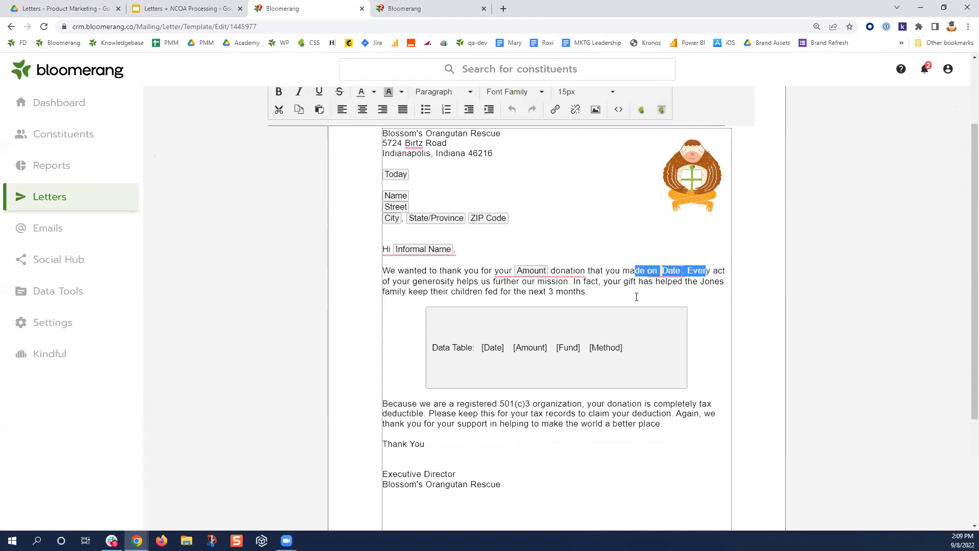
left_click_drag(640, 271, 700, 273)
left_click(649, 278)
left_click_drag(687, 271, 656, 271)
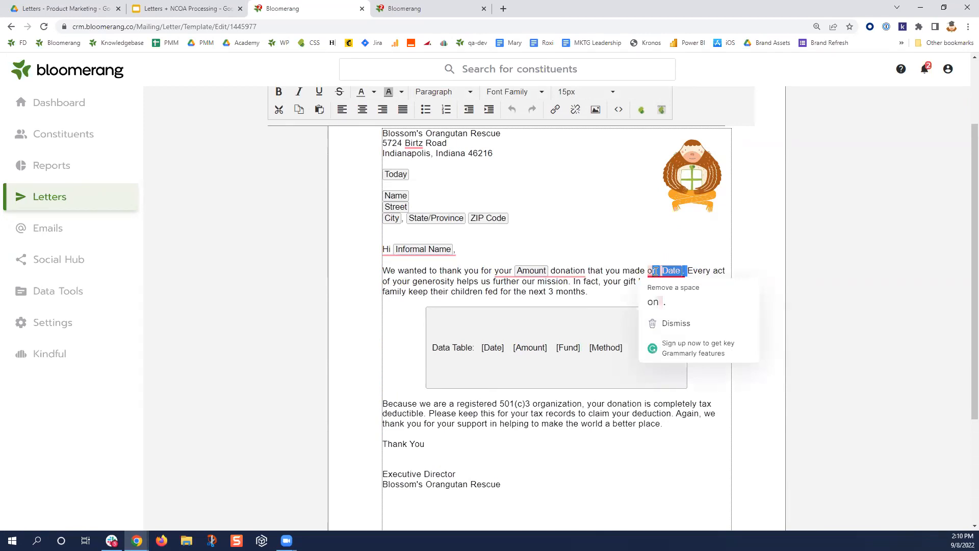
left_click(601, 275)
left_click_drag(586, 271, 683, 270)
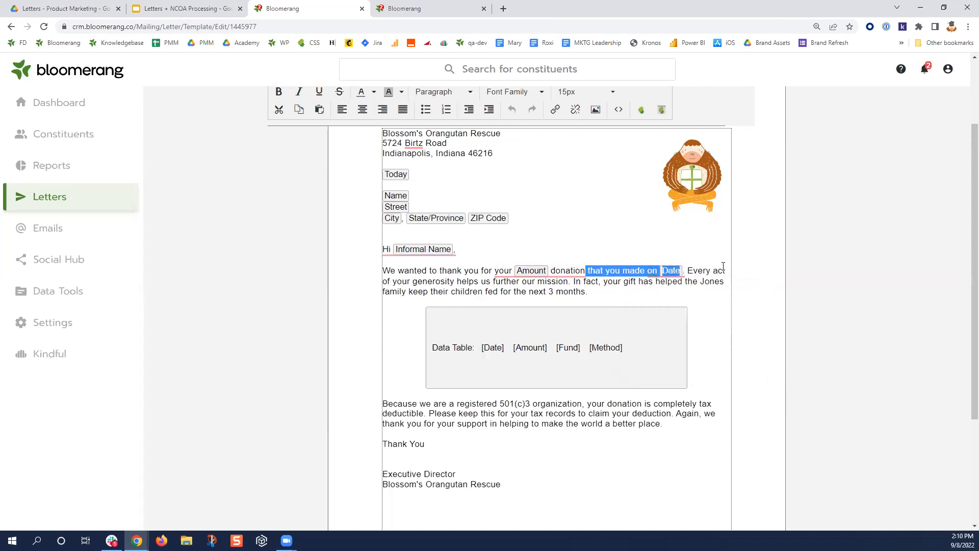
key("BackSpace")
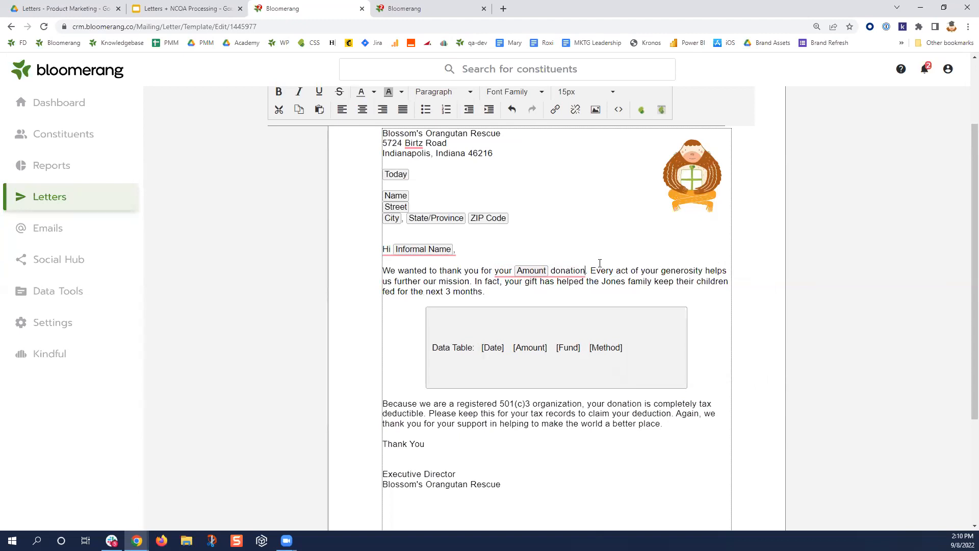
scroll(652, 297, "up", 3)
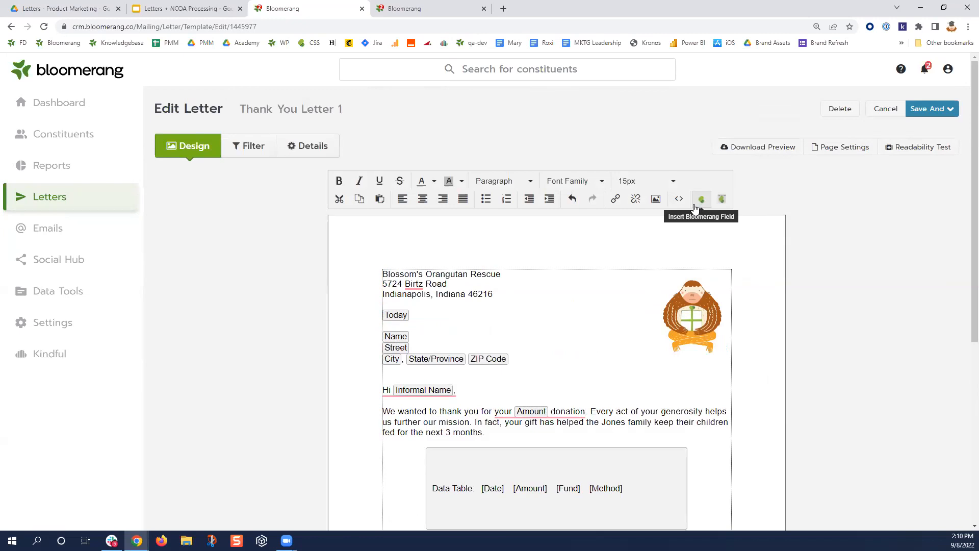
- Save the letter and preview it, showing 112 letters to generate
left_click(949, 108)
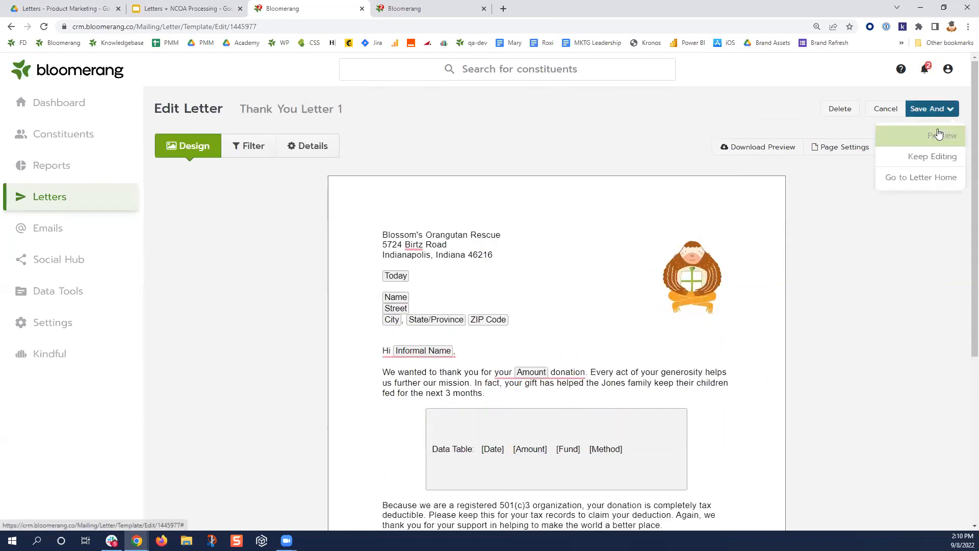
left_click(938, 135)
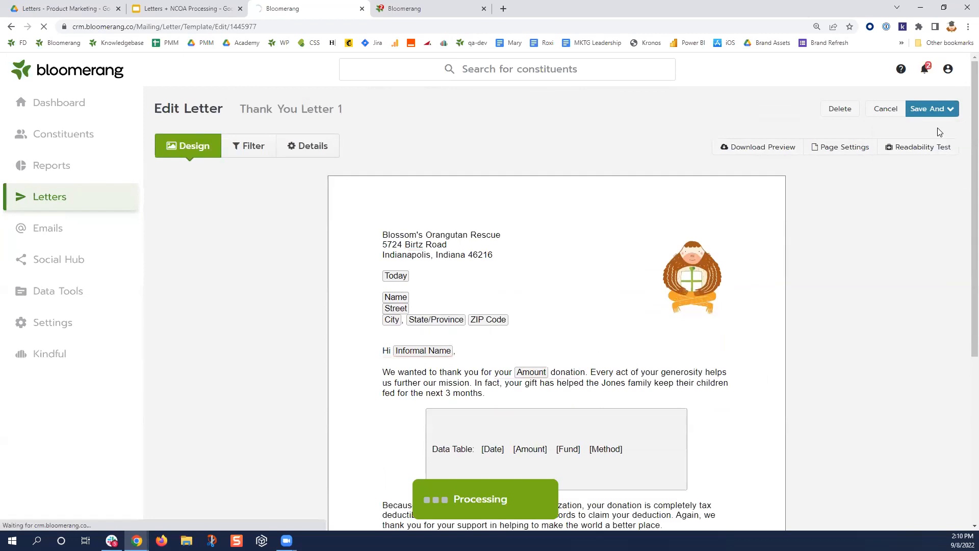
double_click(539, 211)
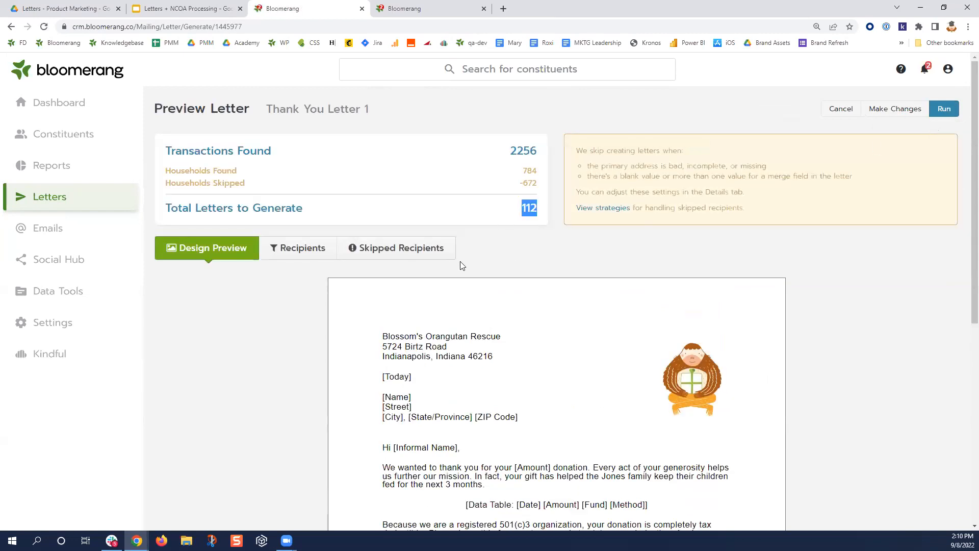
- Review the Skipped Recipients list, then the Recipients who will receive letters
left_click(448, 250)
scroll(625, 404, "down", 6)
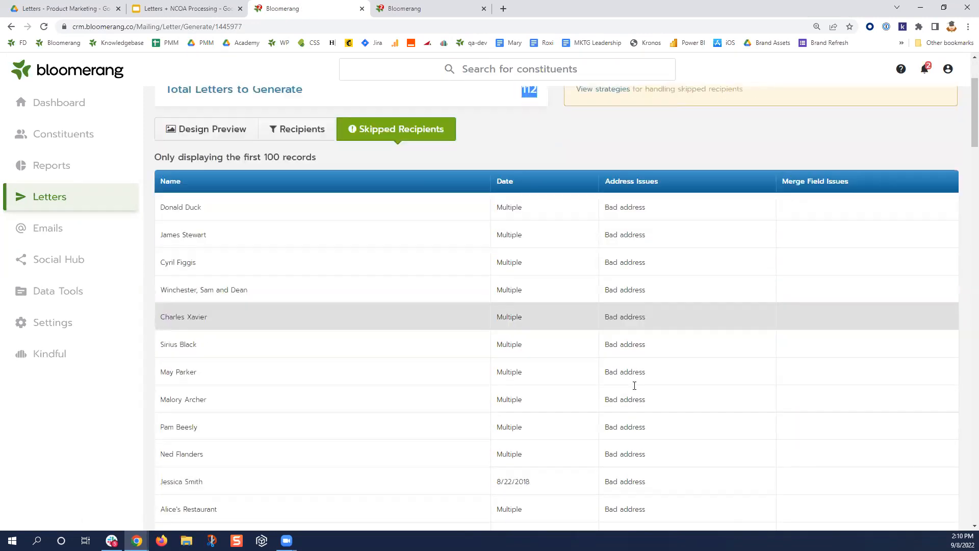
scroll(671, 403, "up", 6)
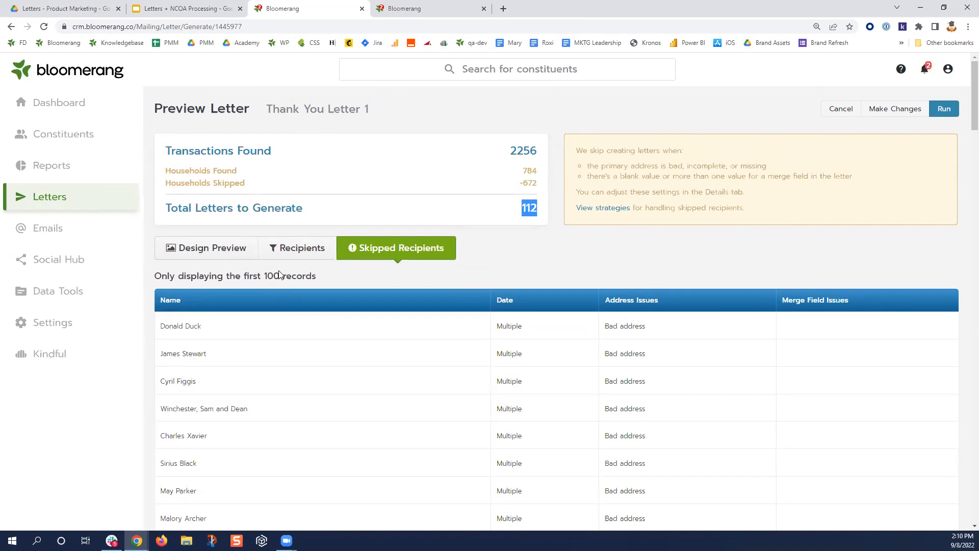
left_click(544, 241)
left_click(302, 248)
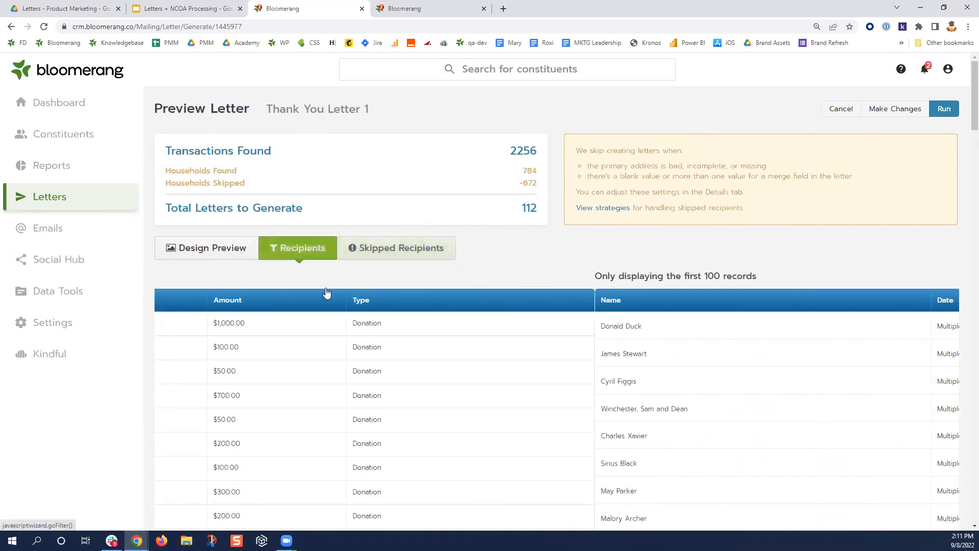
scroll(199, 336, "down", 5)
scroll(380, 359, "up", 5)
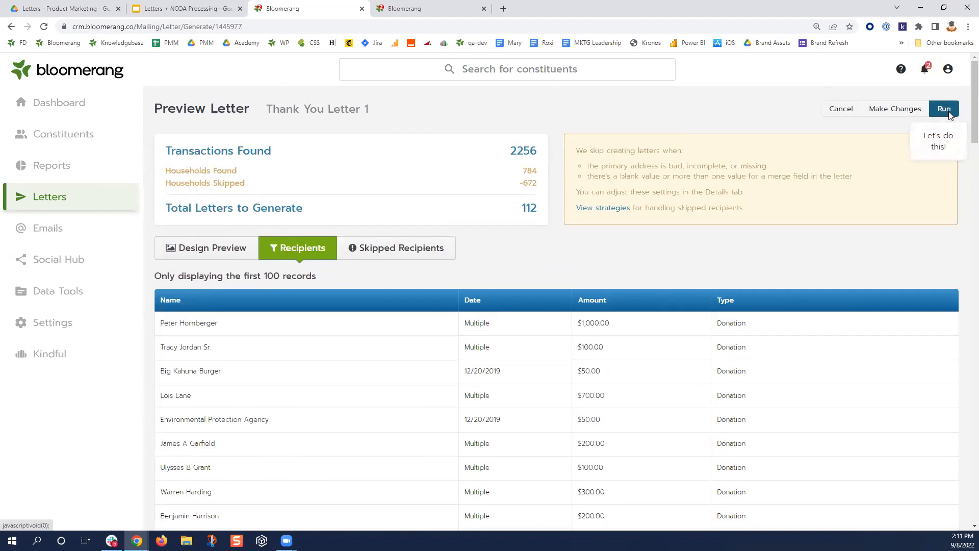
- Bring up the run choices and note that a Test creates no interactions or Recent Mailings
left_click(949, 113)
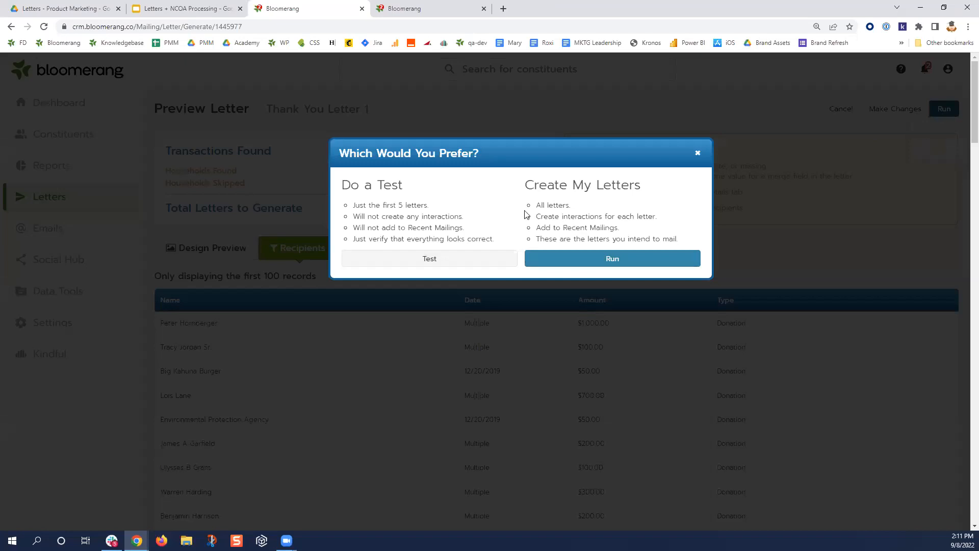
left_click_drag(403, 186, 341, 190)
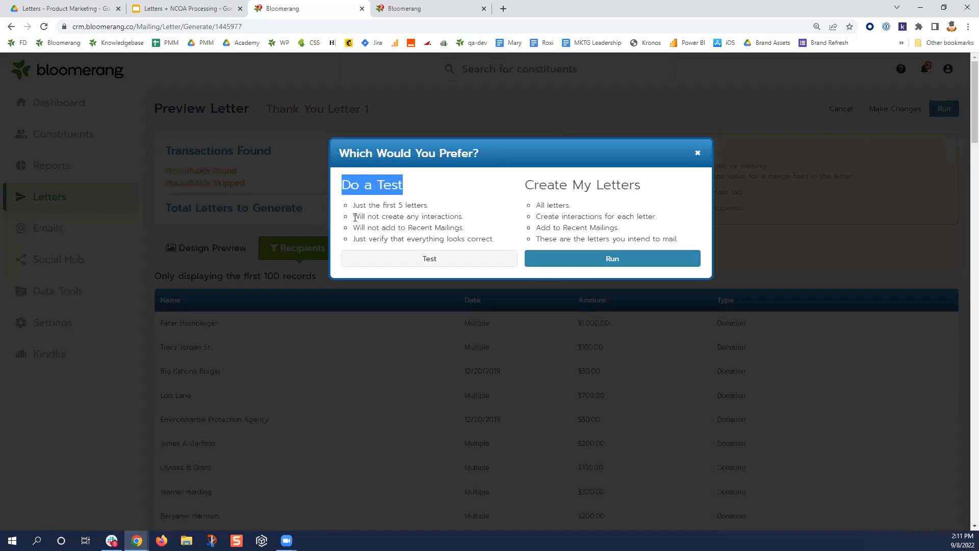
left_click_drag(352, 216, 464, 219)
left_click(371, 230)
left_click_drag(353, 227, 461, 232)
left_click_drag(352, 239, 517, 243)
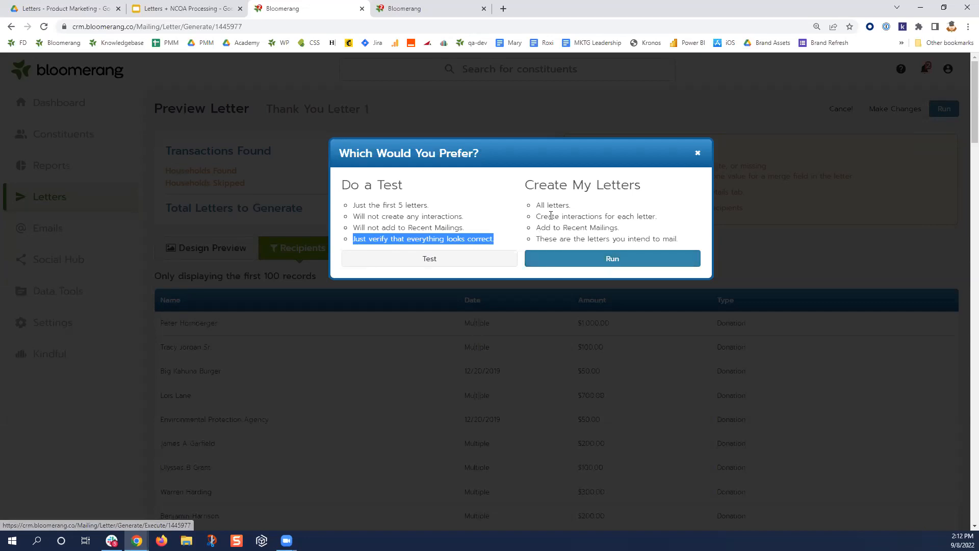
- Choose Run to create all letters, adding interactions and a Recent Mailings entry
left_click_drag(535, 216, 656, 217)
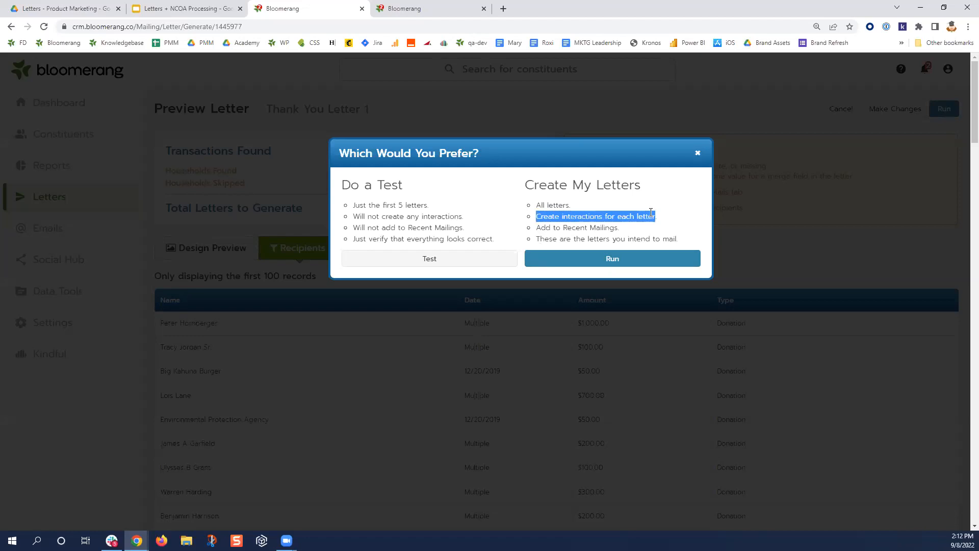
left_click_drag(619, 228, 538, 229)
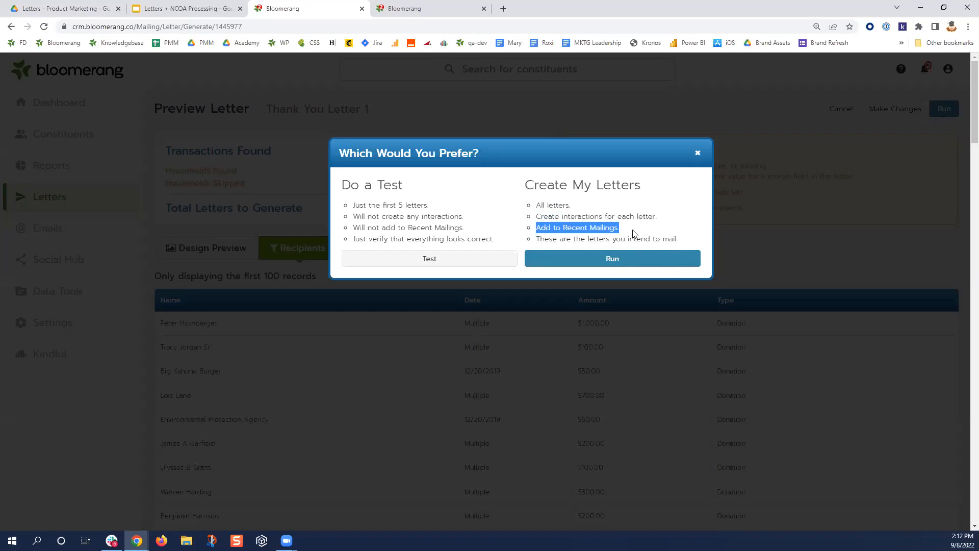
left_click(602, 258)
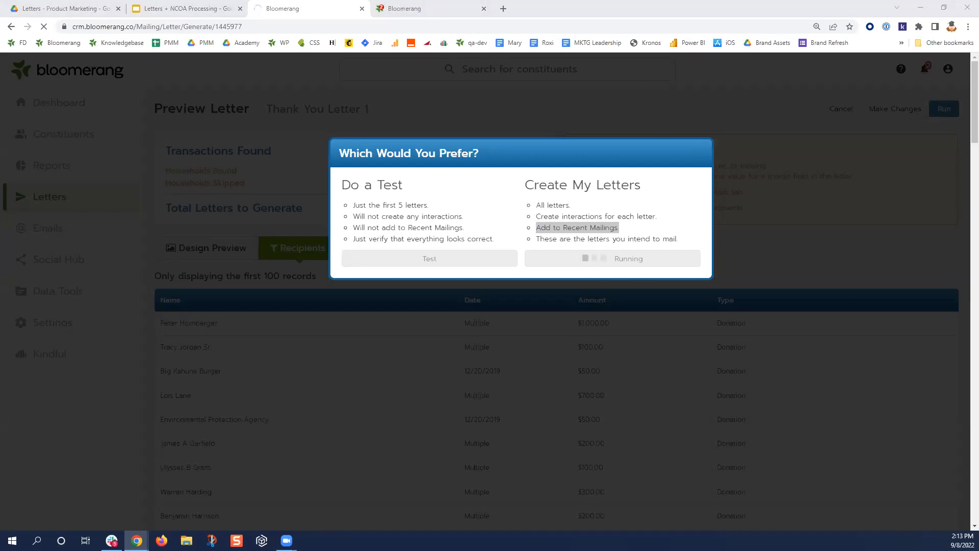
- Let all 112 Thank You Letter 1 letters finish generating and look over the finished page
scroll(253, 412, "down", 8)
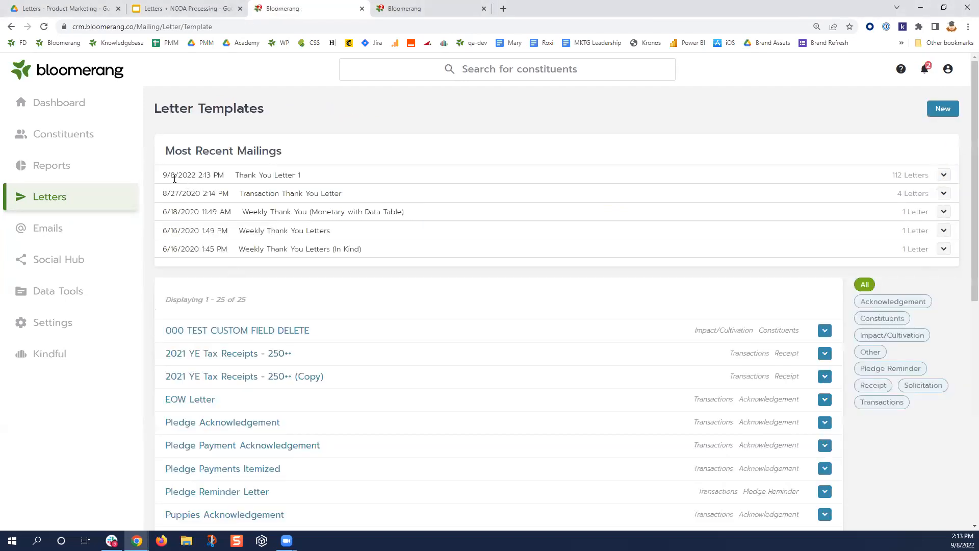
left_click_drag(163, 175, 311, 179)
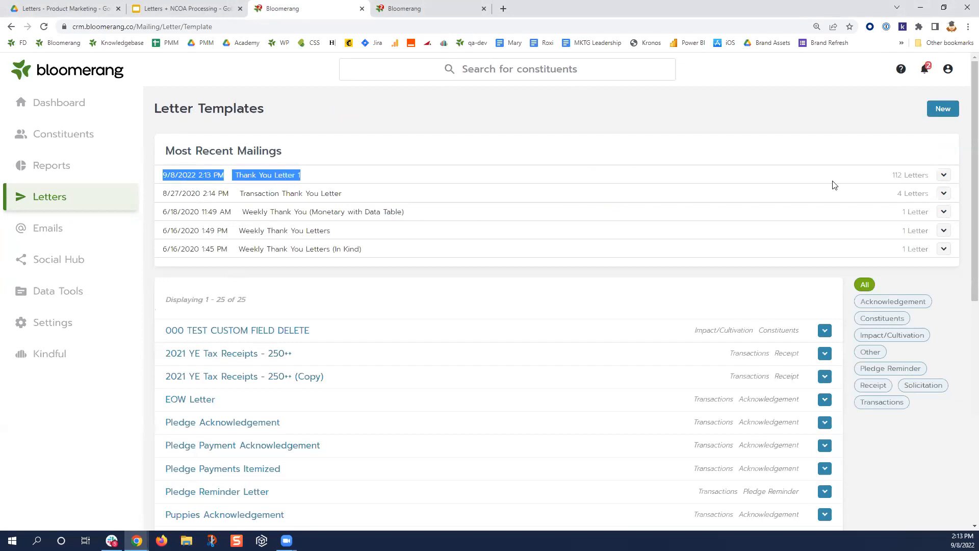
left_click(944, 176)
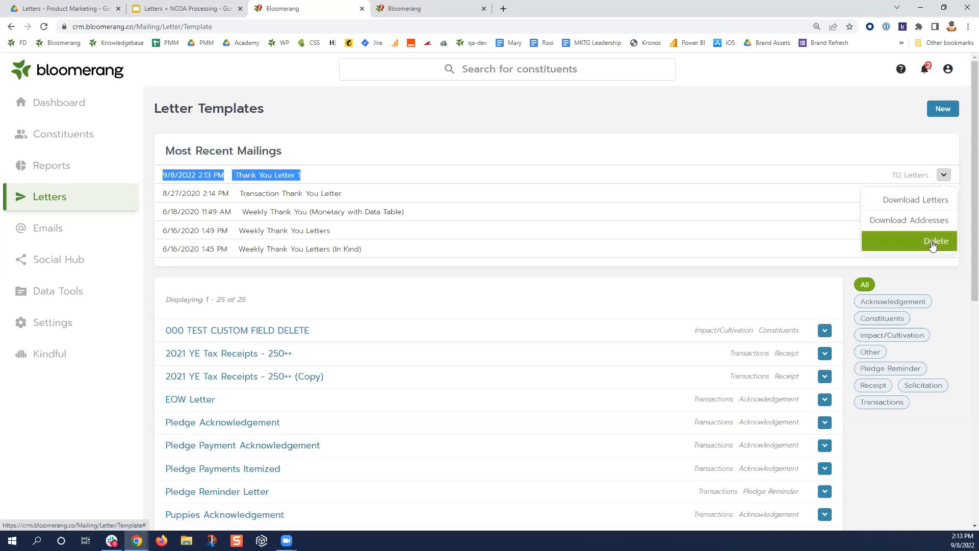
left_click(409, 107)
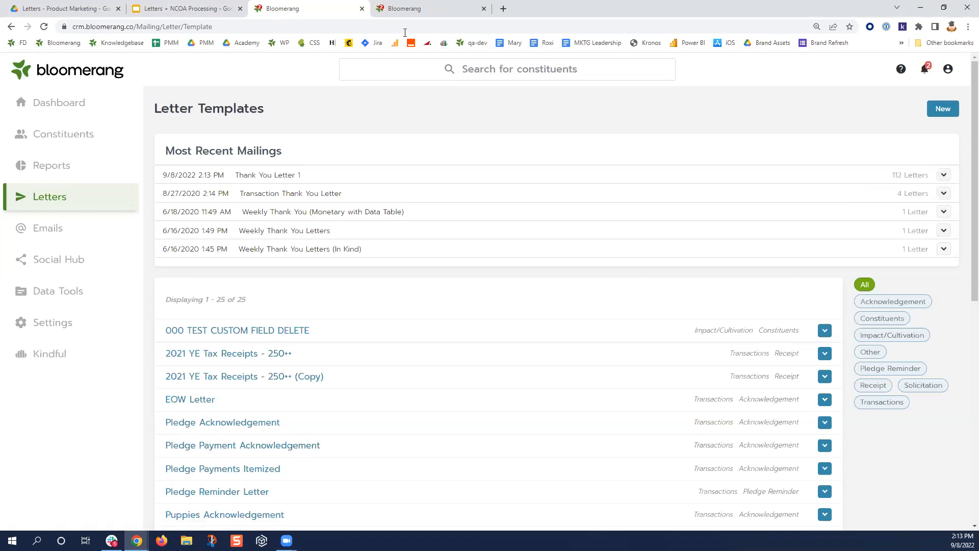
- Cancel the open donation edit and find Big Kahuna Burger's constituent record by searching 'big kahuna'
left_click(407, 14)
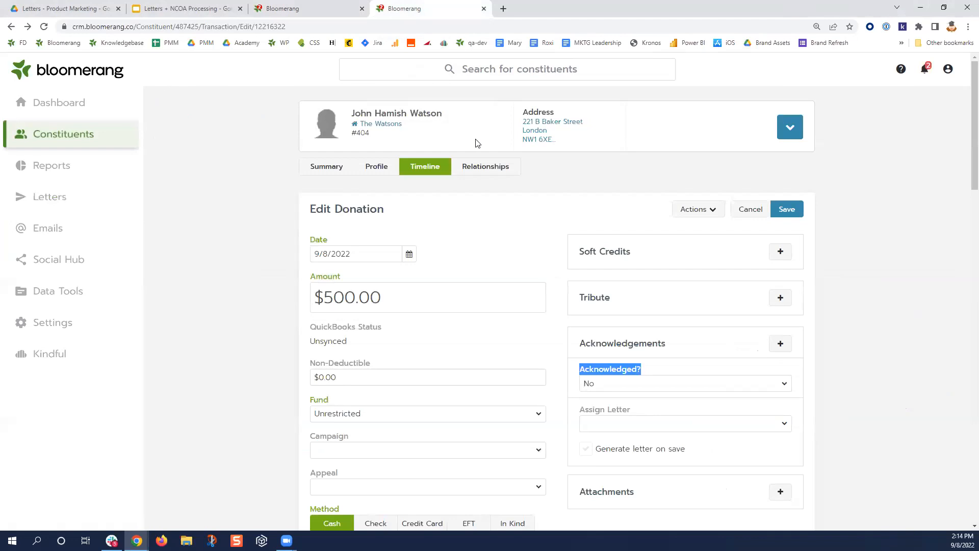
left_click(426, 168)
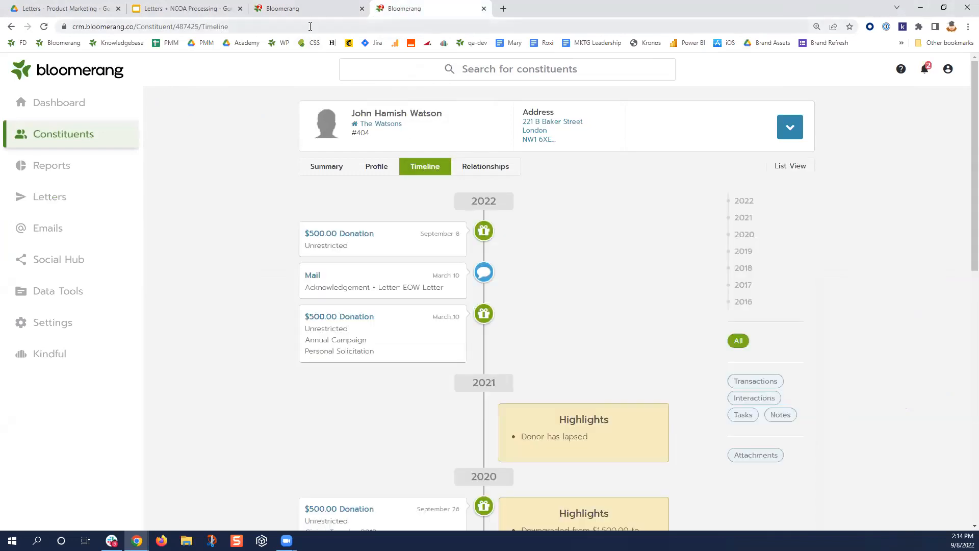
mouse_move(304, 12)
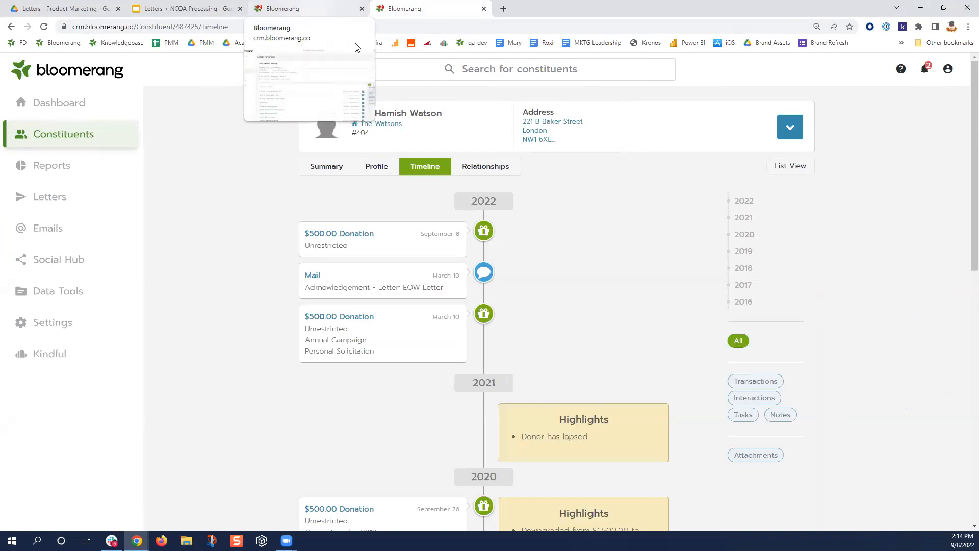
left_click(395, 68)
type("big kahuna")
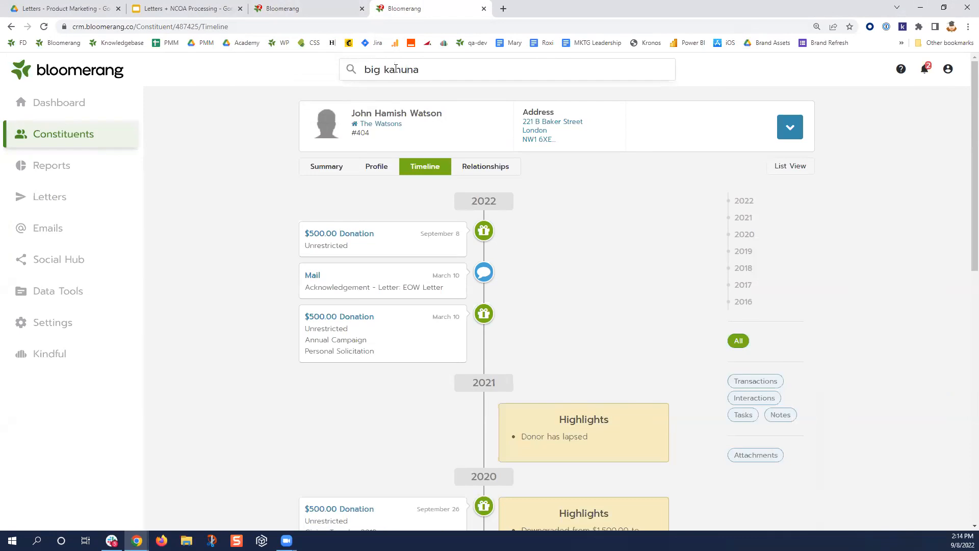
left_click(411, 94)
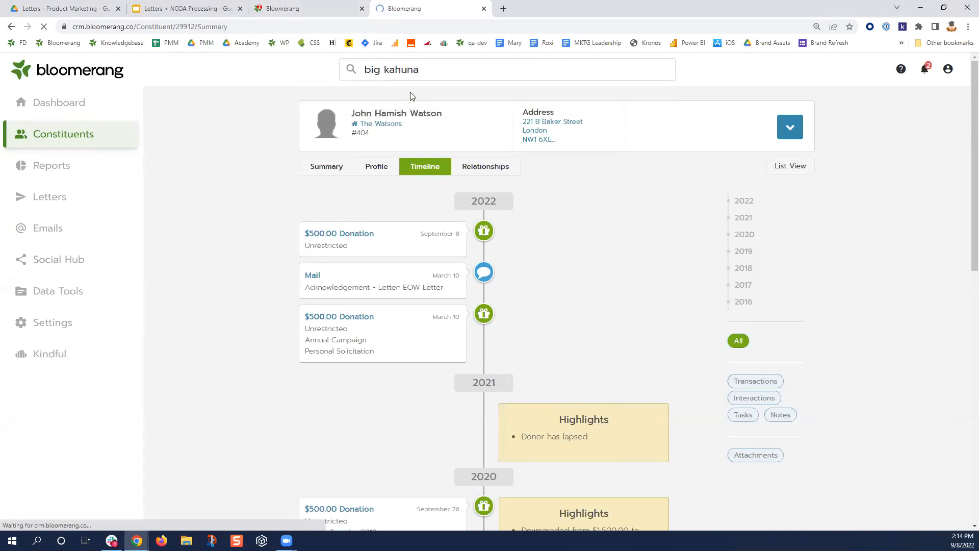
- Open the 12/20/2019 $50.00 donation from Recent Timeline Activity
scroll(367, 387, "down", 2)
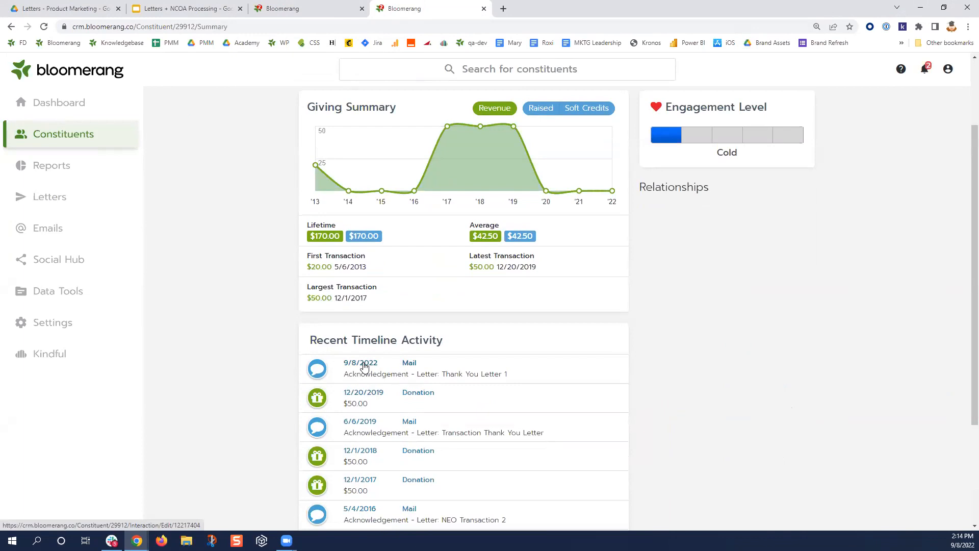
left_click(424, 395)
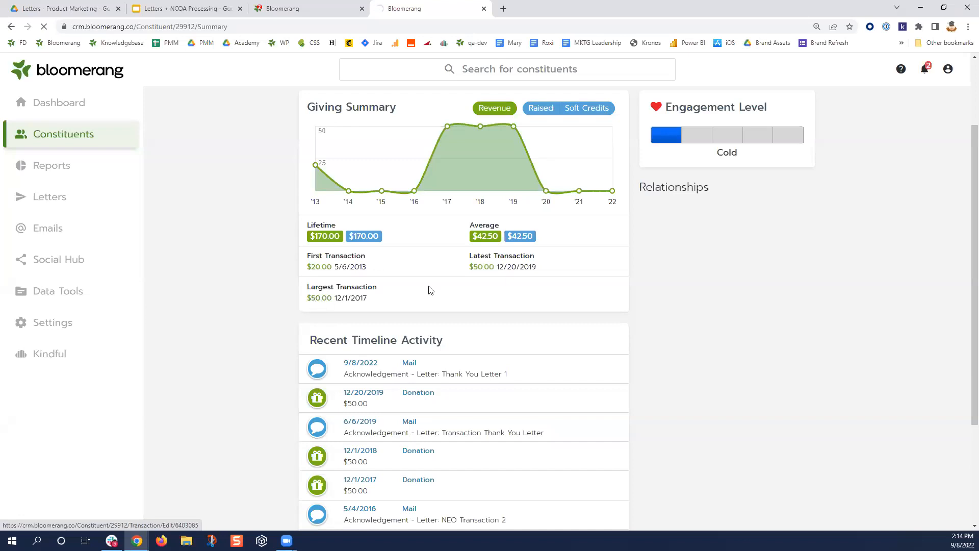
scroll(563, 341, "down", 4)
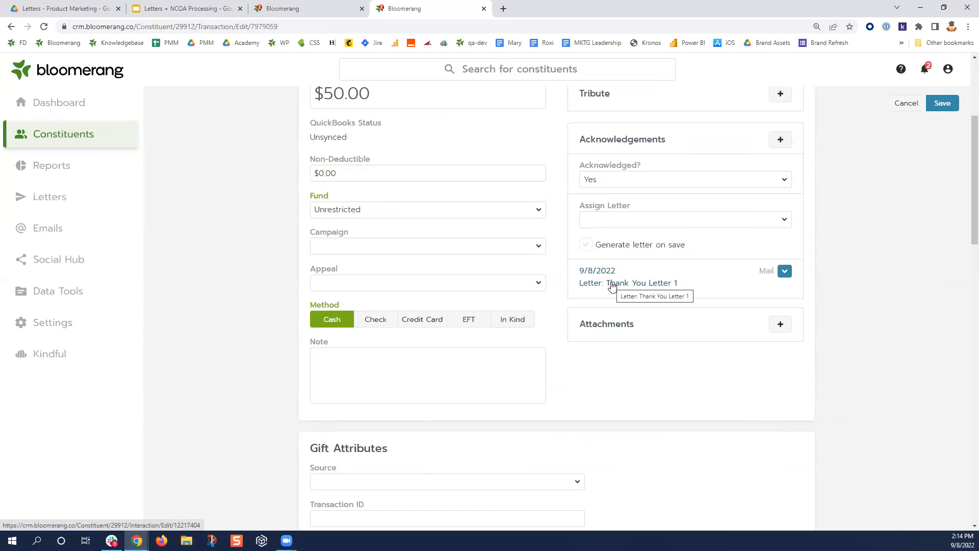
- Open the Thank You Letter 1 acknowledgement and its letter under Generated Letters
left_click(612, 283)
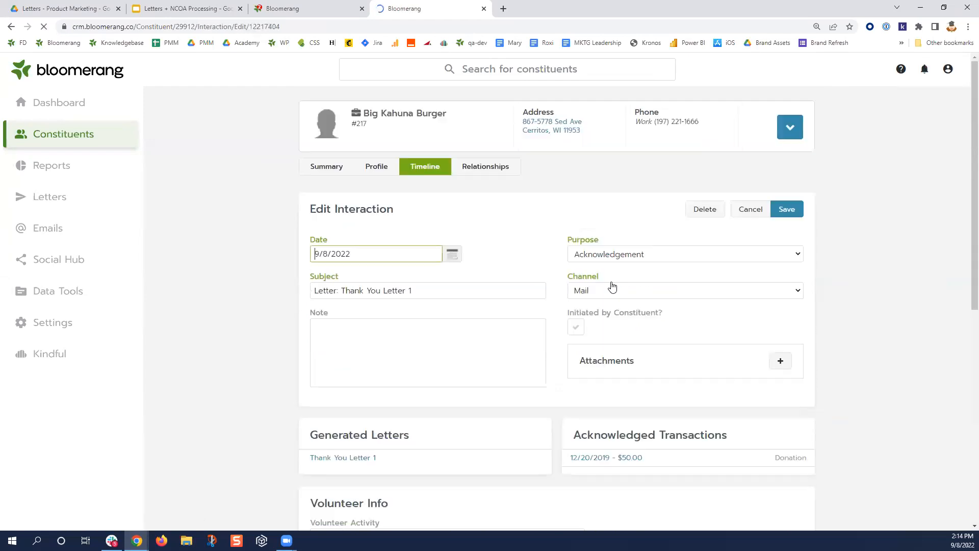
scroll(474, 357, "down", 3)
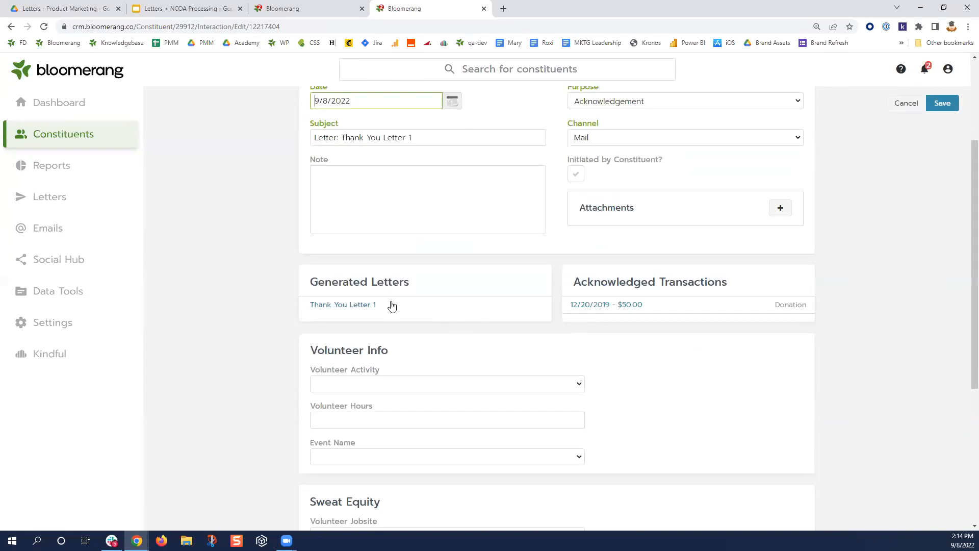
left_click_drag(309, 287, 414, 284)
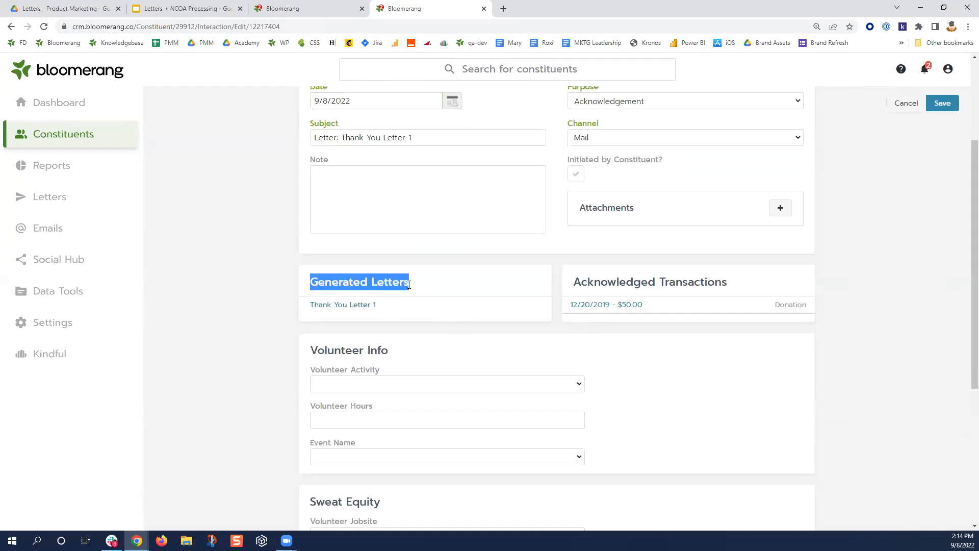
left_click(356, 306)
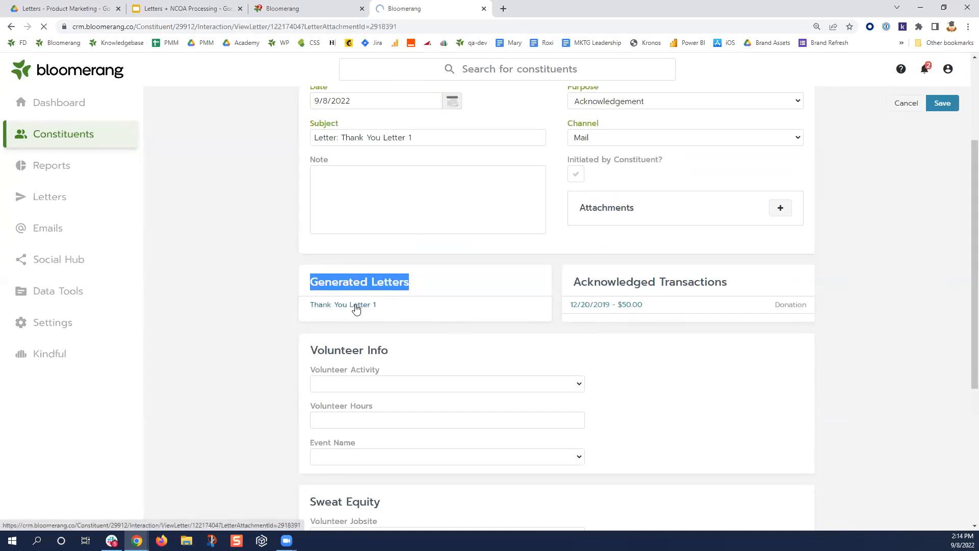
- Check the letter's donation date, amount, fund and method
scroll(548, 387, "down", 2)
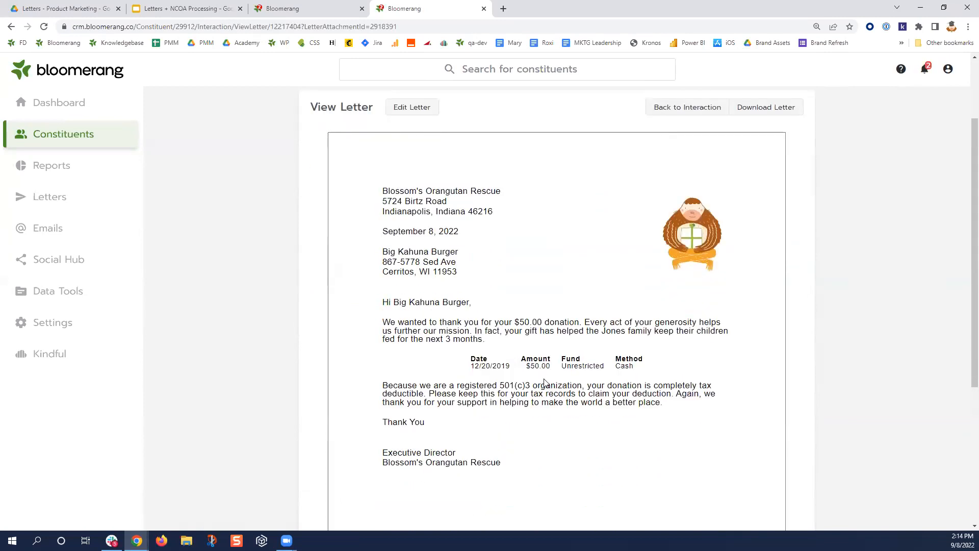
scroll(537, 345, "down", 2)
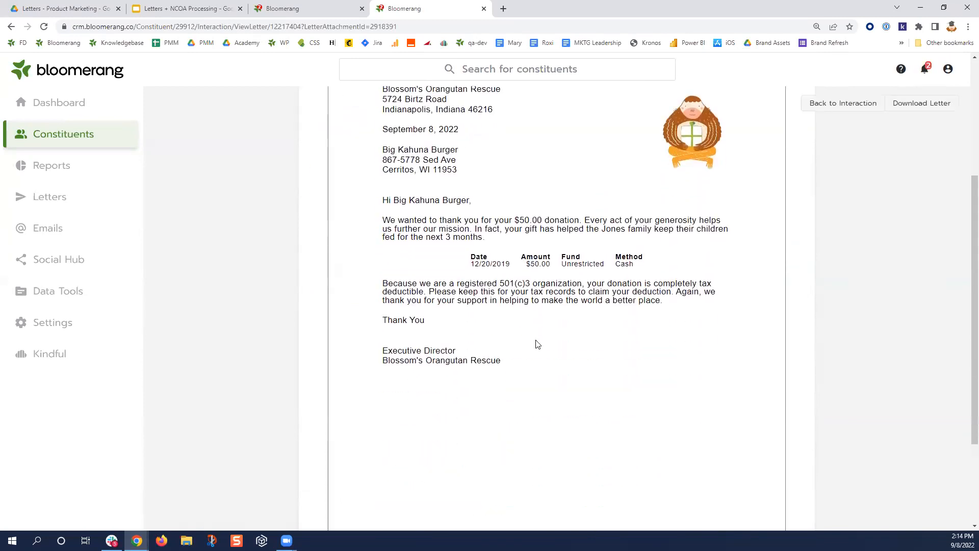
left_click_drag(470, 263, 512, 266)
left_click_drag(525, 263, 637, 269)
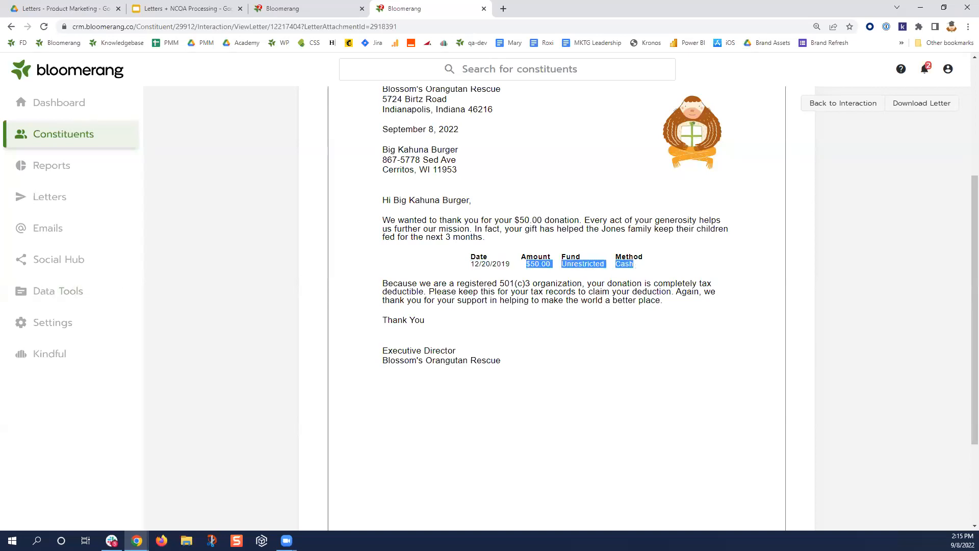
scroll(607, 331, "up", 4)
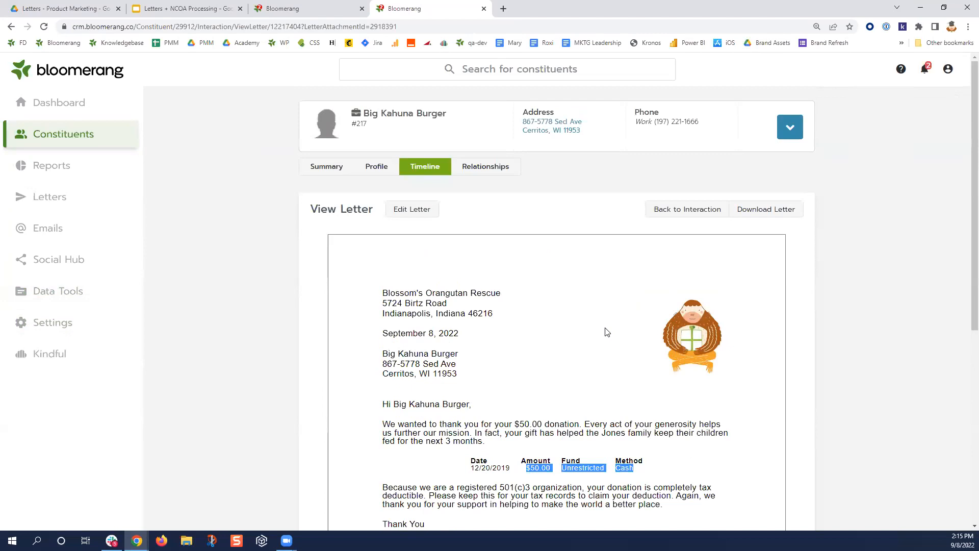
- Insert 'add personalization here' after the last paragraph of this donor's letter and save it
left_click(417, 213)
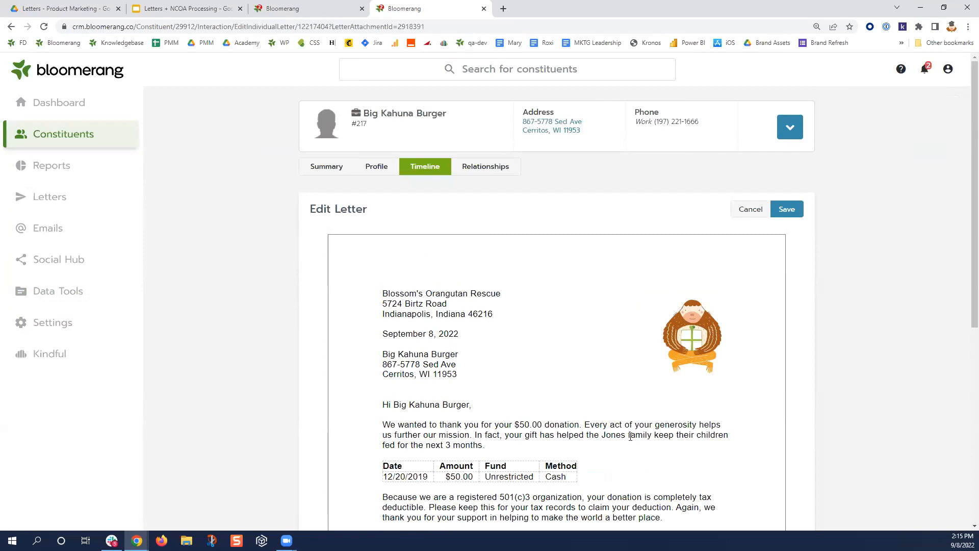
scroll(413, 406, "down", 2)
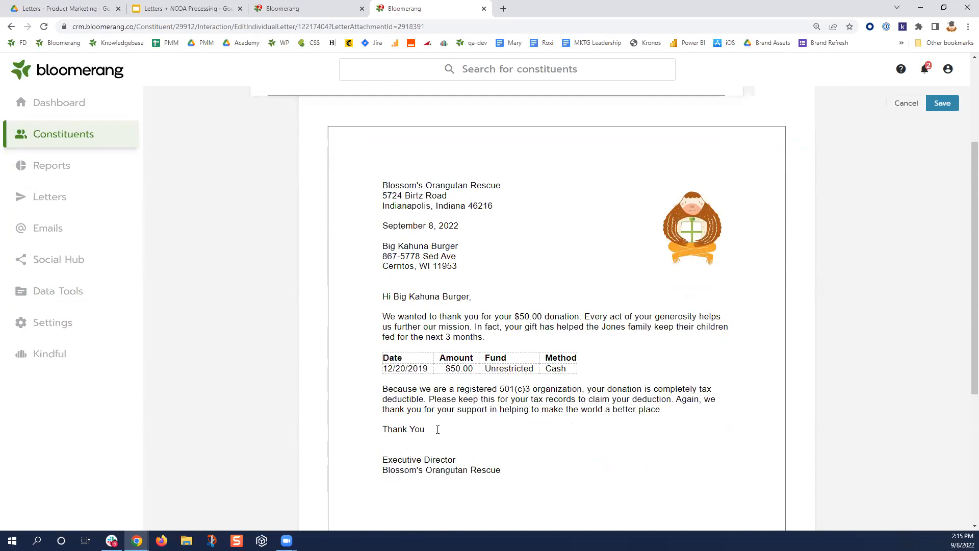
left_click(683, 408)
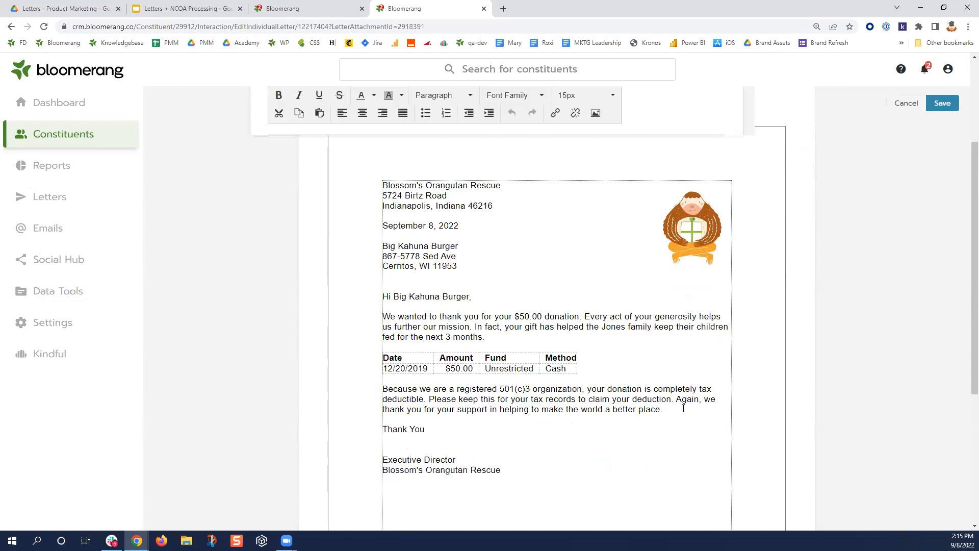
key("Return")
key("Return")
type("add personalization here")
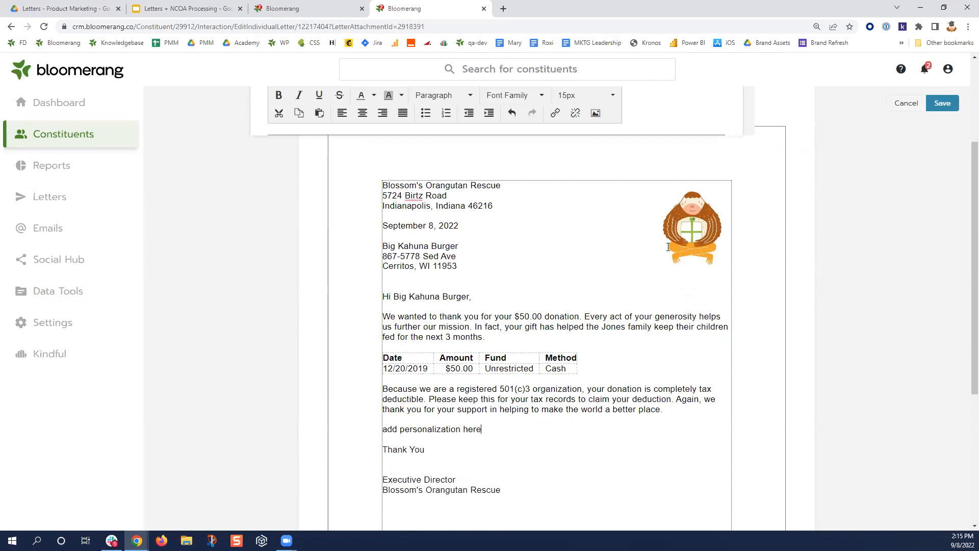
scroll(627, 336, "up", 3)
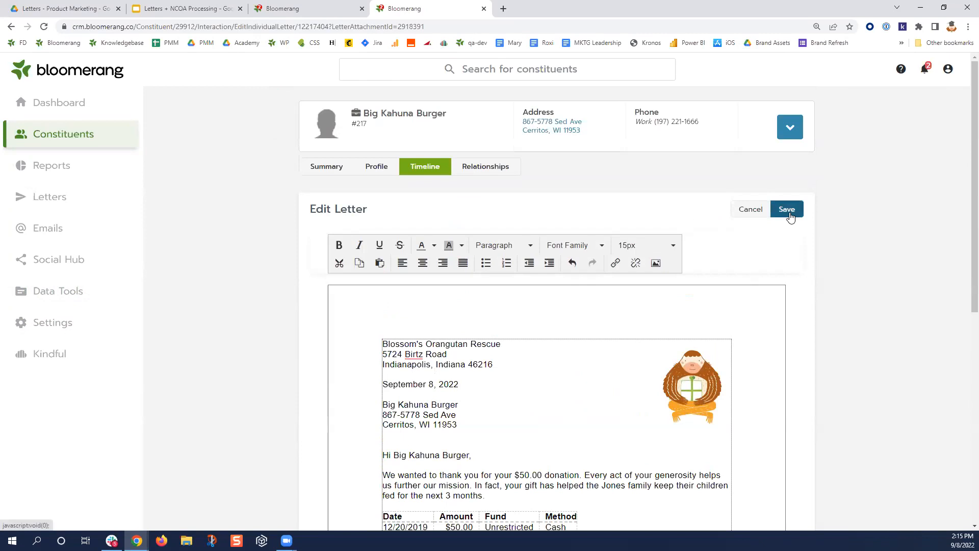
left_click(787, 214)
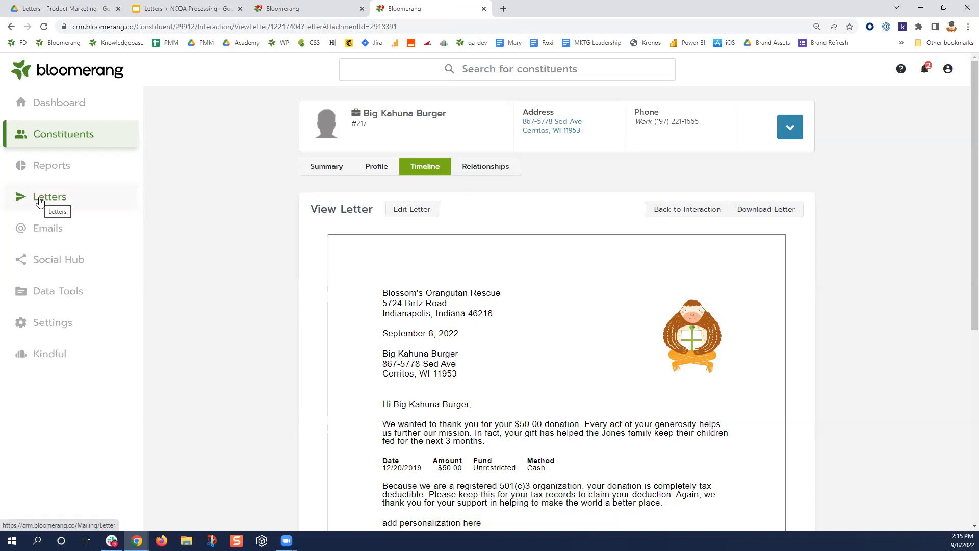
- Start deleting the Thank You Letter 1 mailing, then close the warning to keep it
left_click(40, 202)
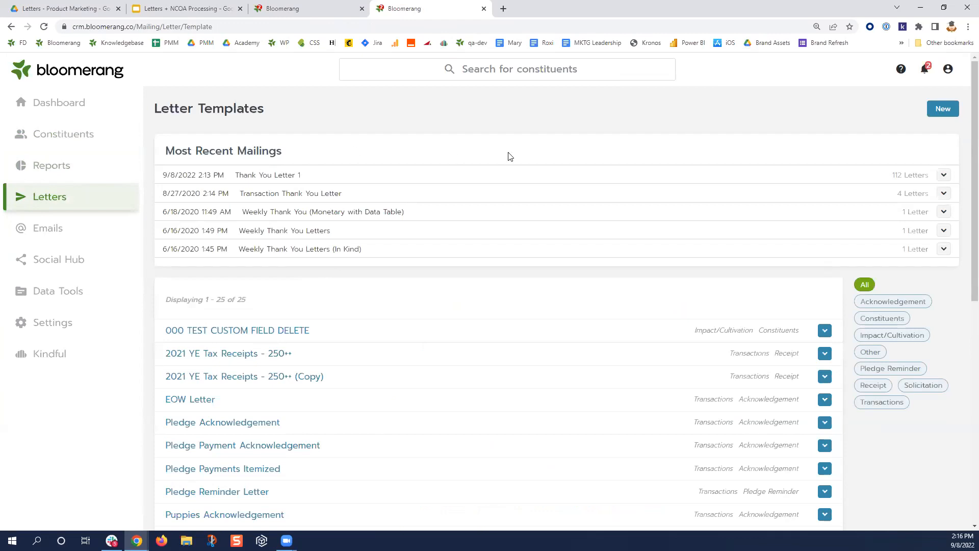
left_click(943, 176)
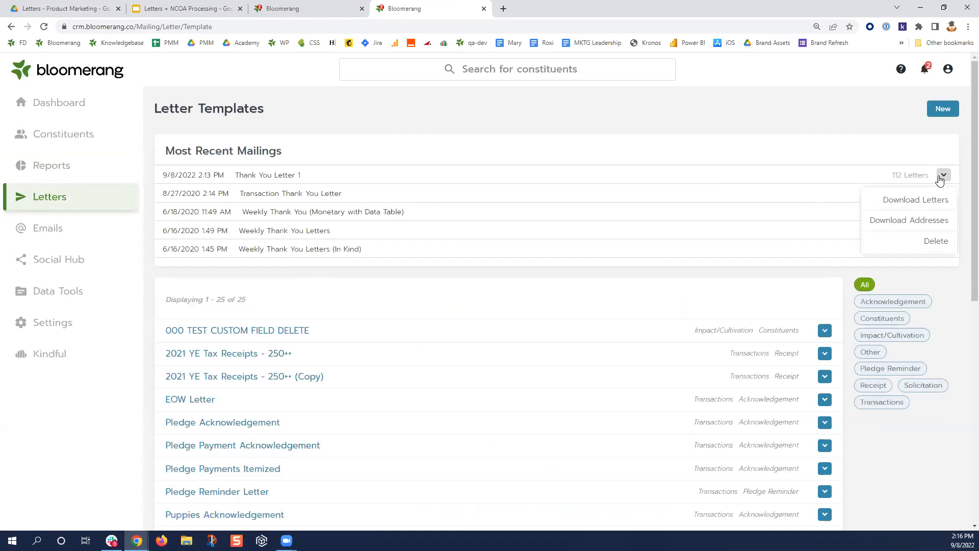
left_click(943, 242)
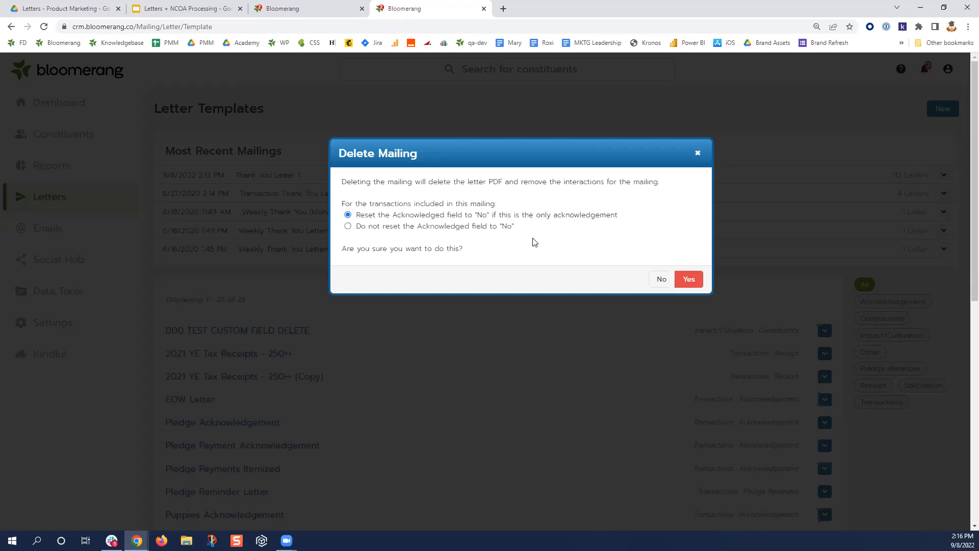
left_click(698, 153)
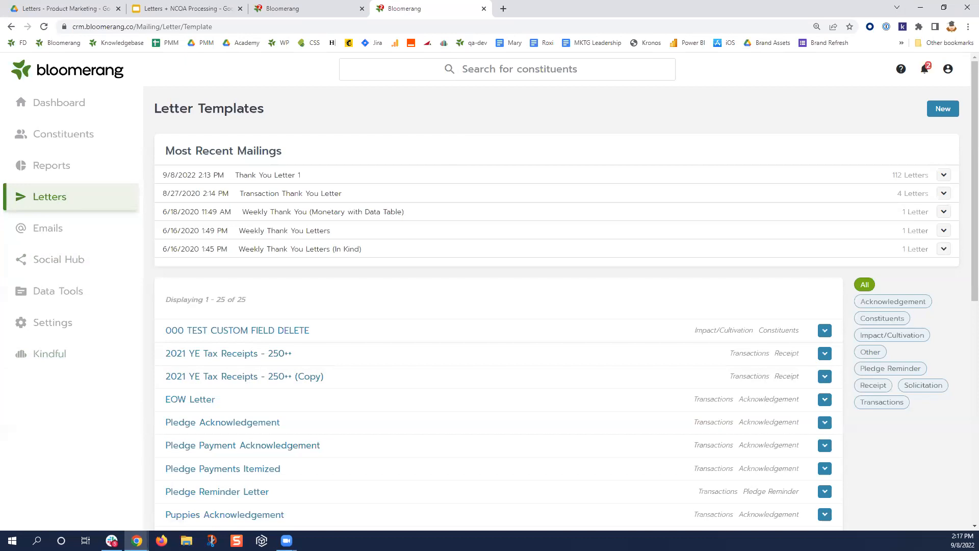
- Open Weekly Thank You (In Kind) and click into its In Kind Fair Market Value thank-you sentence
scroll(447, 387, "down", 4)
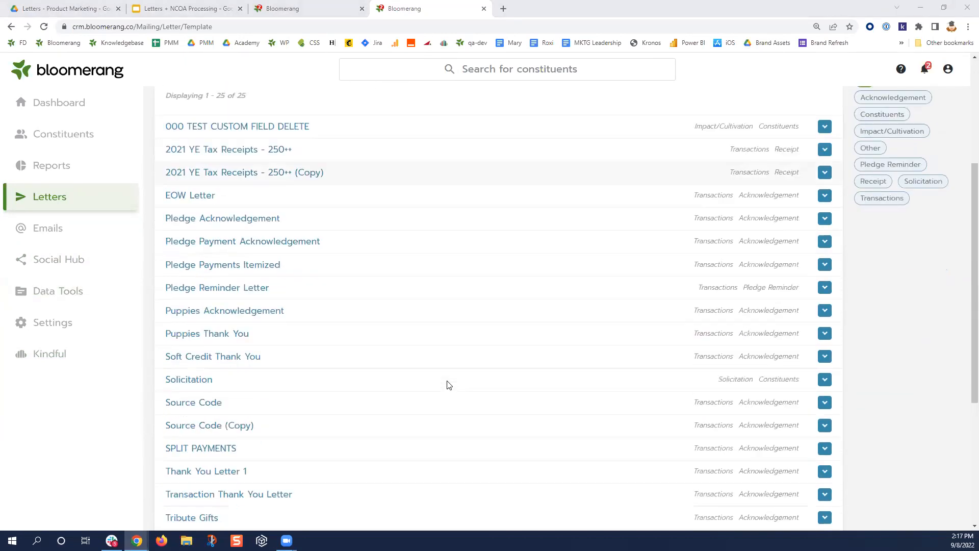
scroll(448, 384, "down", 5)
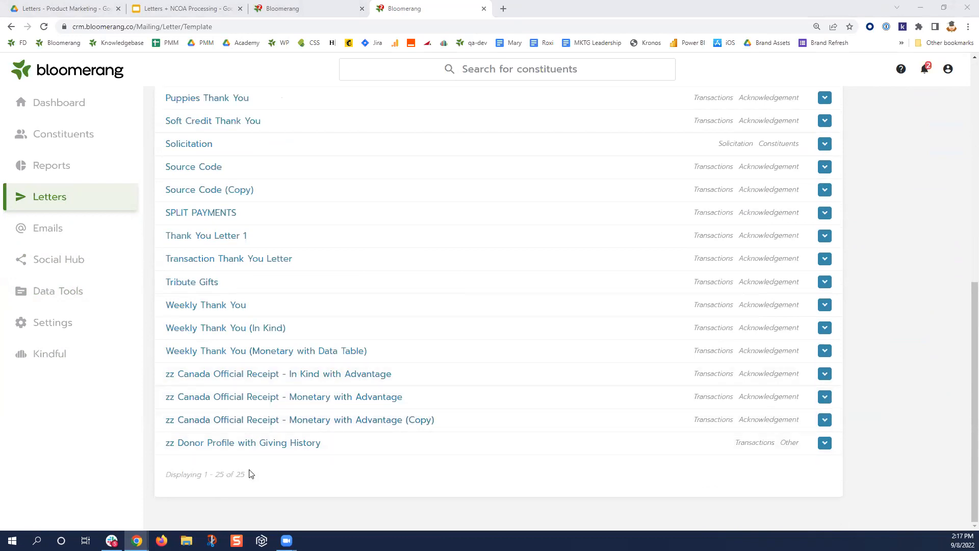
left_click(201, 332)
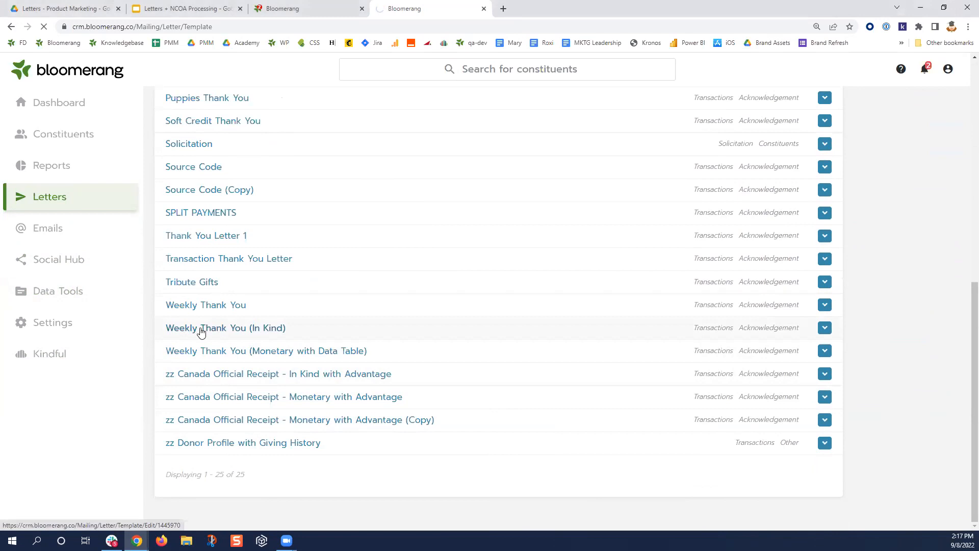
scroll(434, 399, "down", 2)
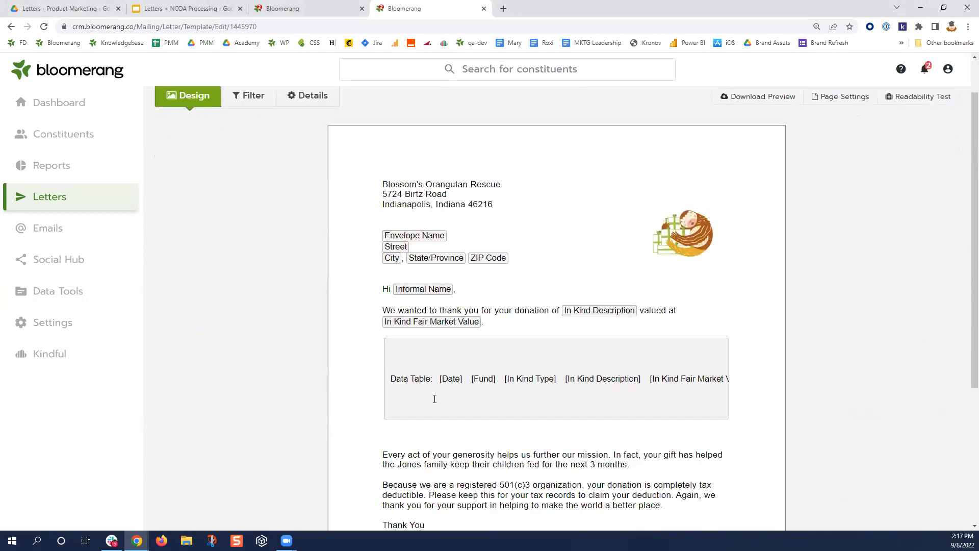
scroll(434, 399, "down", 2)
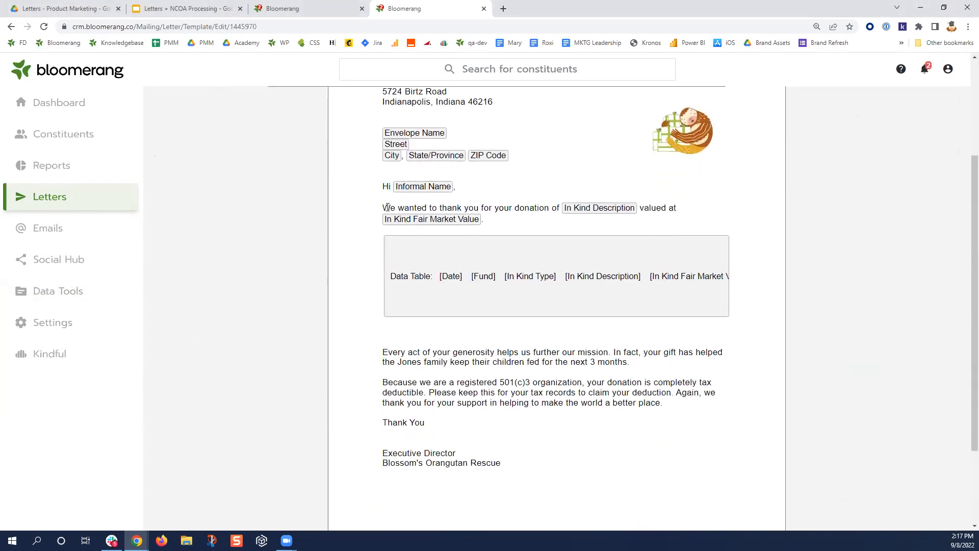
left_click_drag(384, 207, 639, 210)
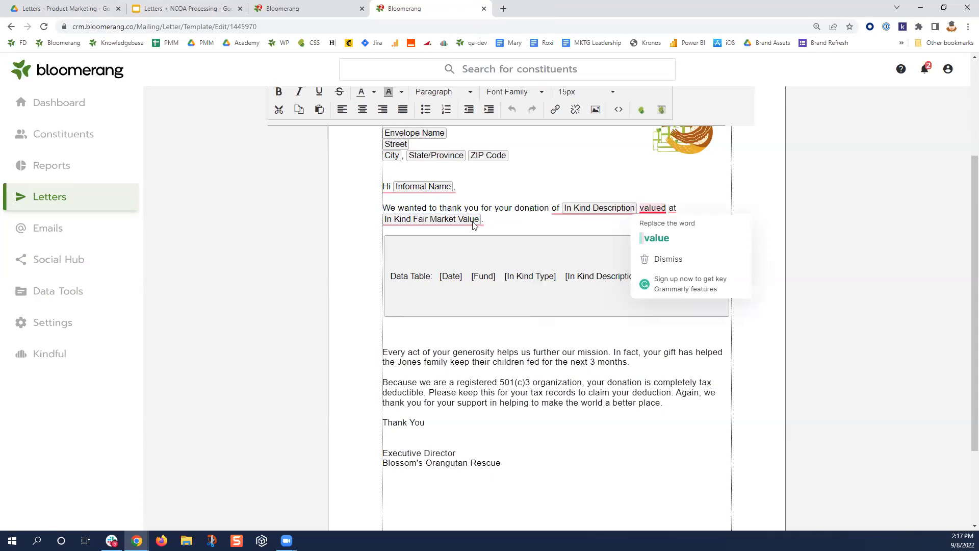
left_click(497, 222)
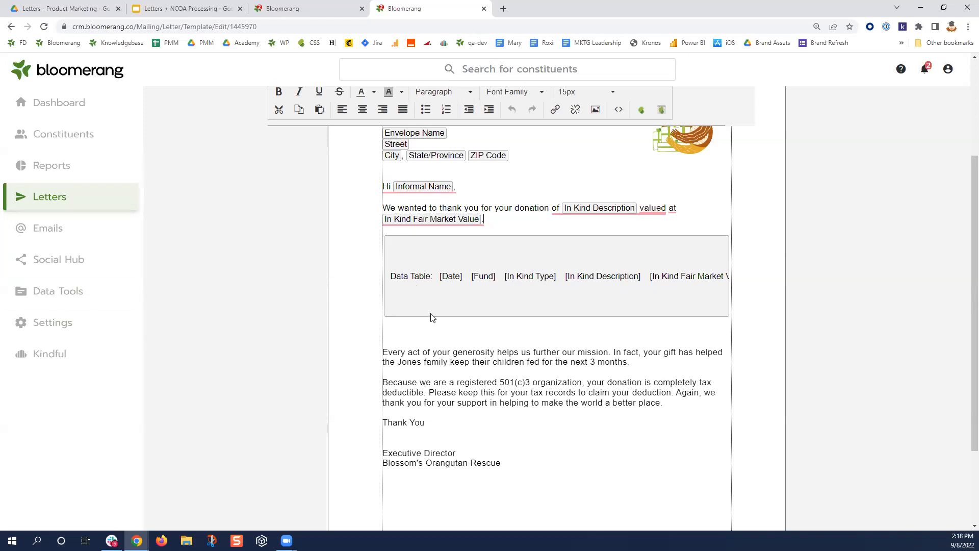
scroll(431, 317, "up", 4)
- Open Pledge Payment Acknowledgement from Letters, click into its body, then go back to Letters
left_click(45, 199)
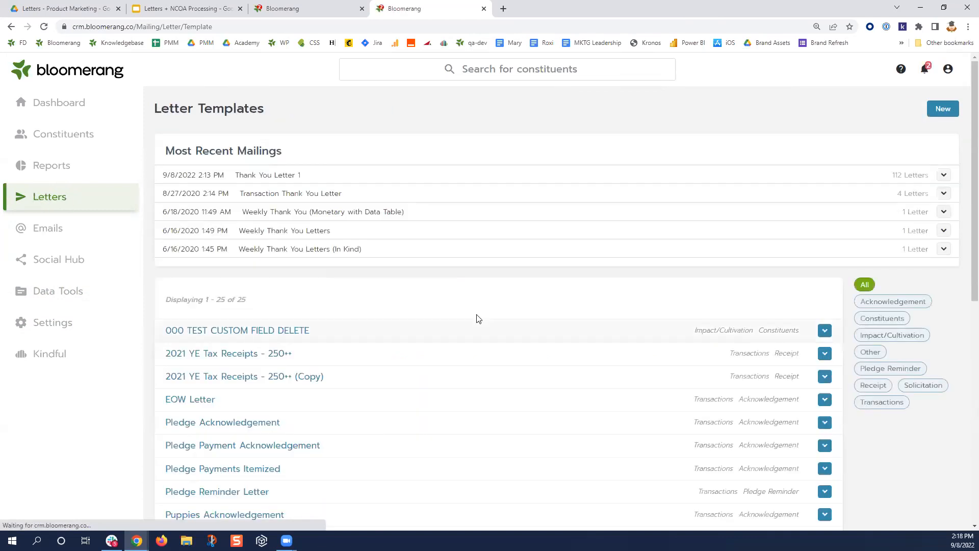
scroll(476, 316, "down", 3)
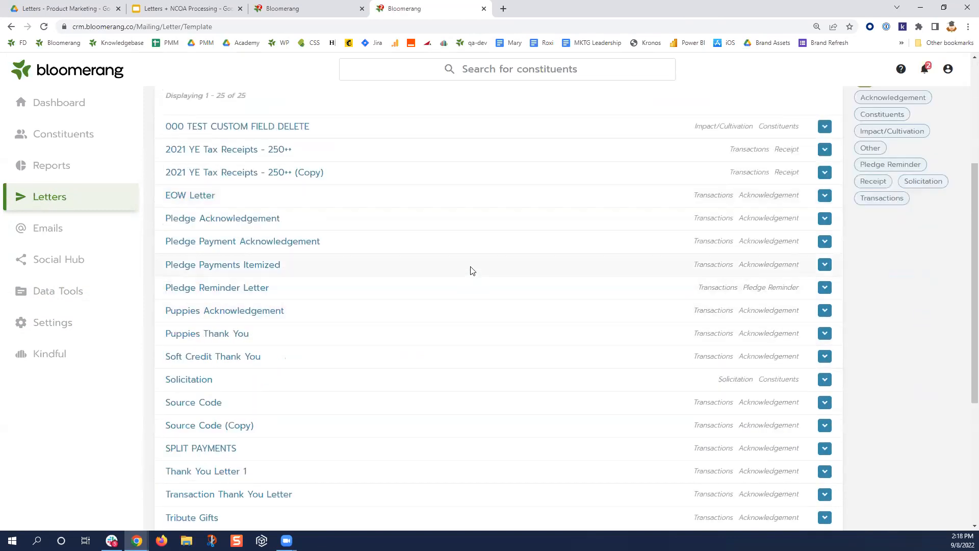
left_click(253, 242)
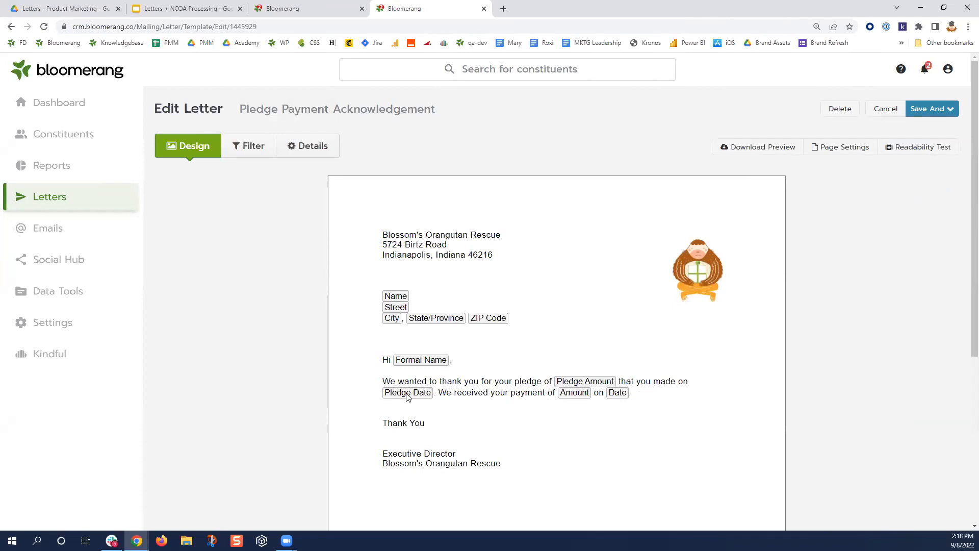
triple_click(606, 392)
left_click(600, 441)
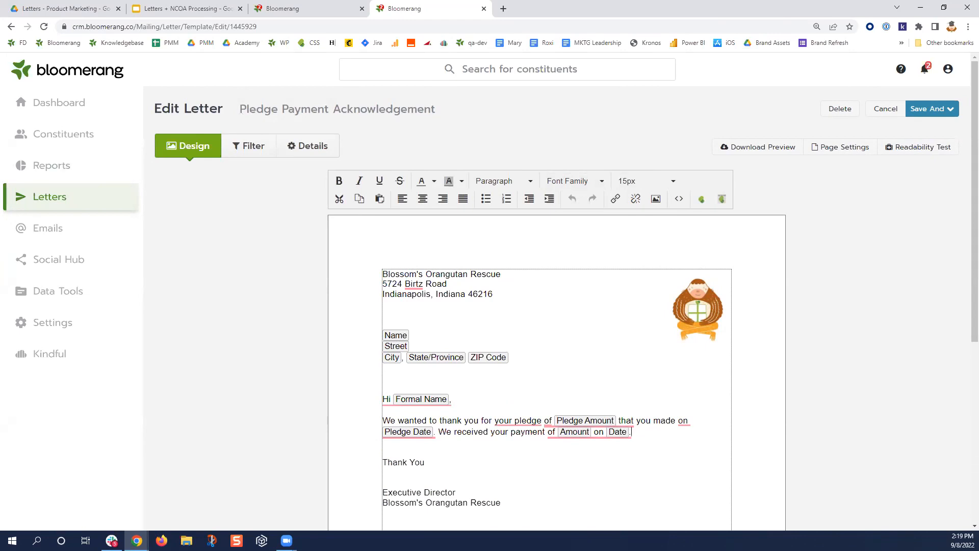
left_click(52, 204)
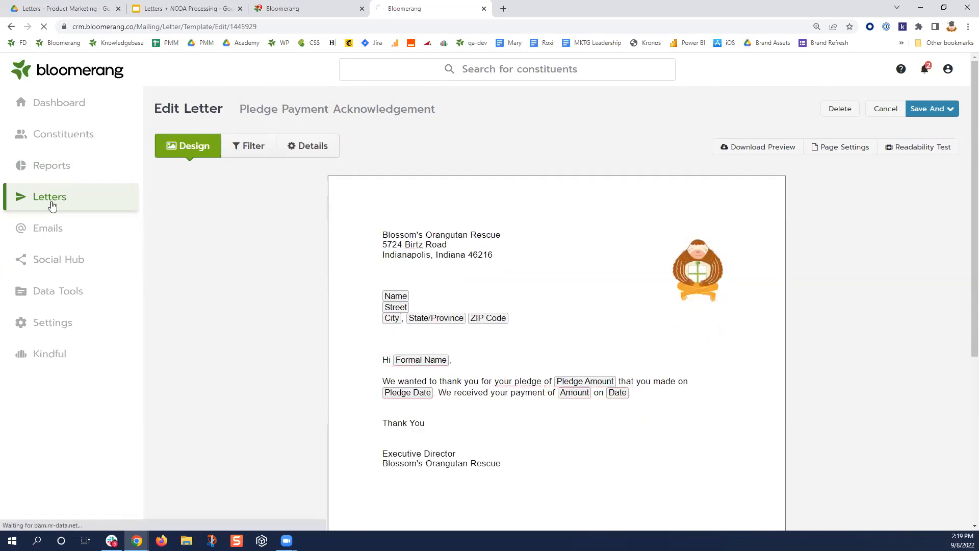
- Copy the Thank You Letter 1 template and open the resulting Thank You Letter 1 (Copy)
scroll(586, 241, "down", 5)
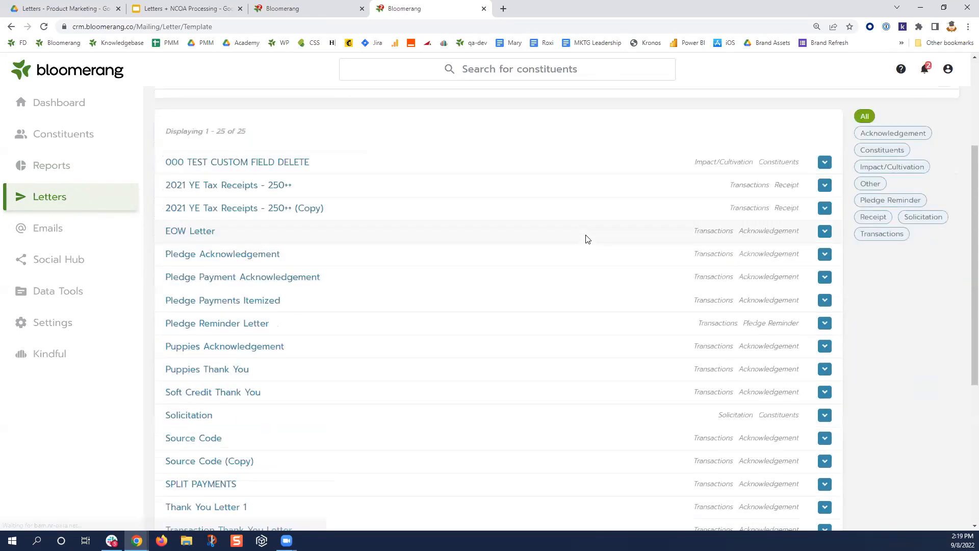
scroll(586, 240, "down", 4)
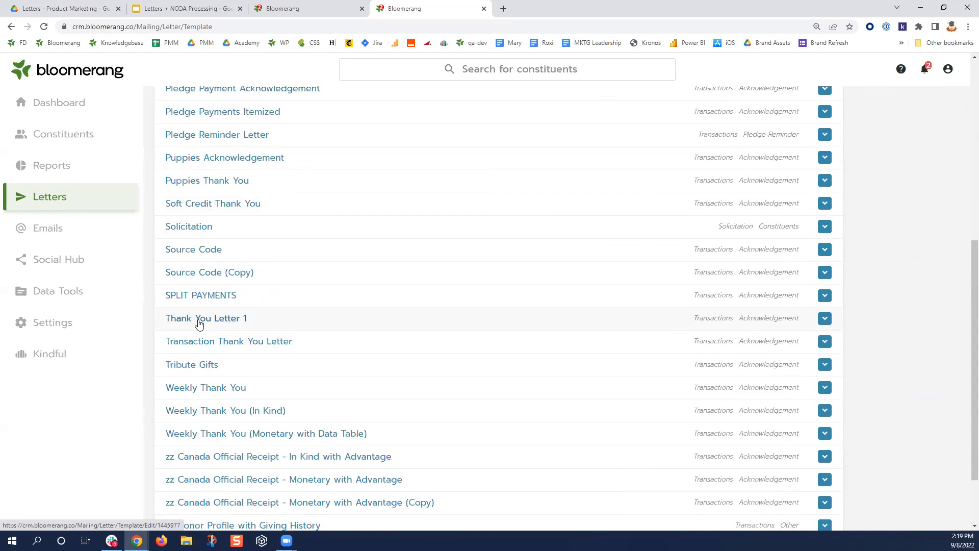
left_click(825, 320)
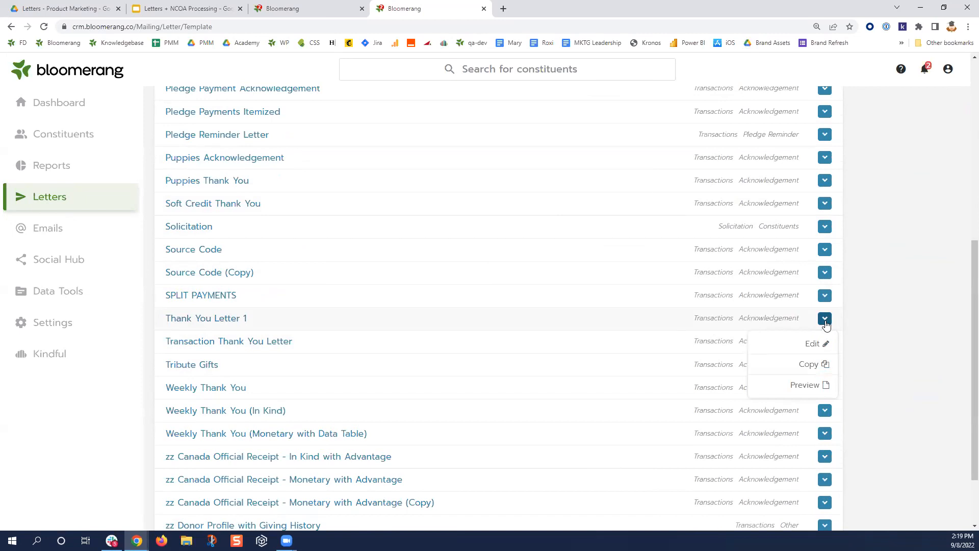
left_click(815, 364)
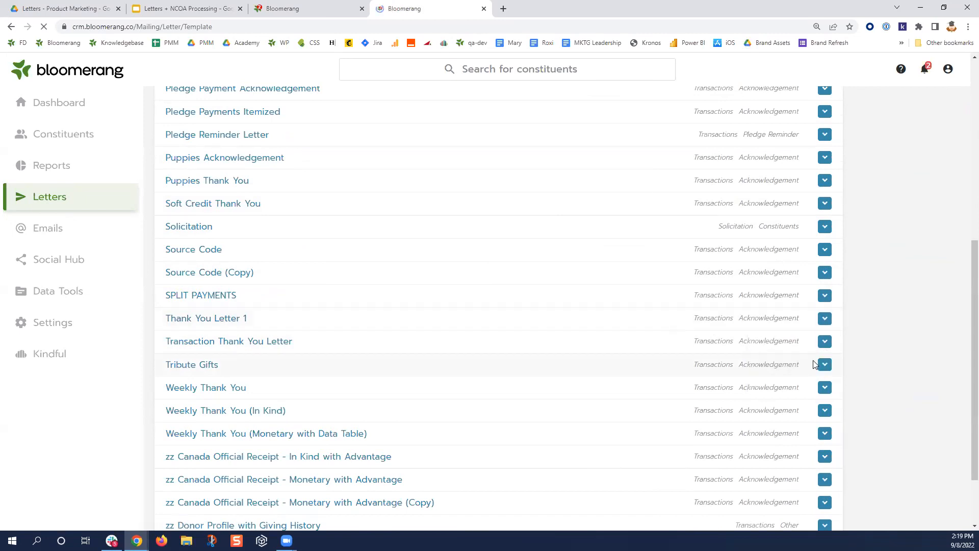
scroll(393, 310, "down", 4)
scroll(393, 310, "down", 3)
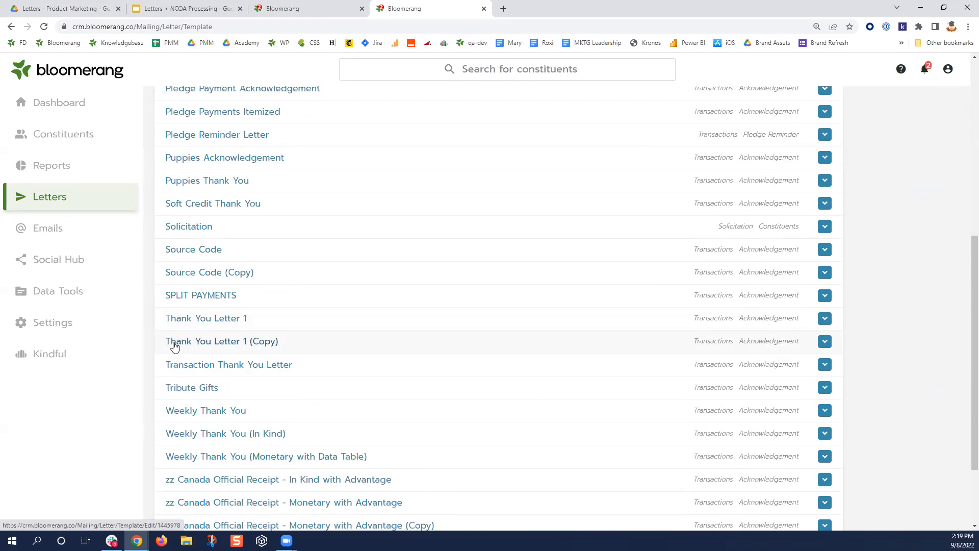
left_click(174, 346)
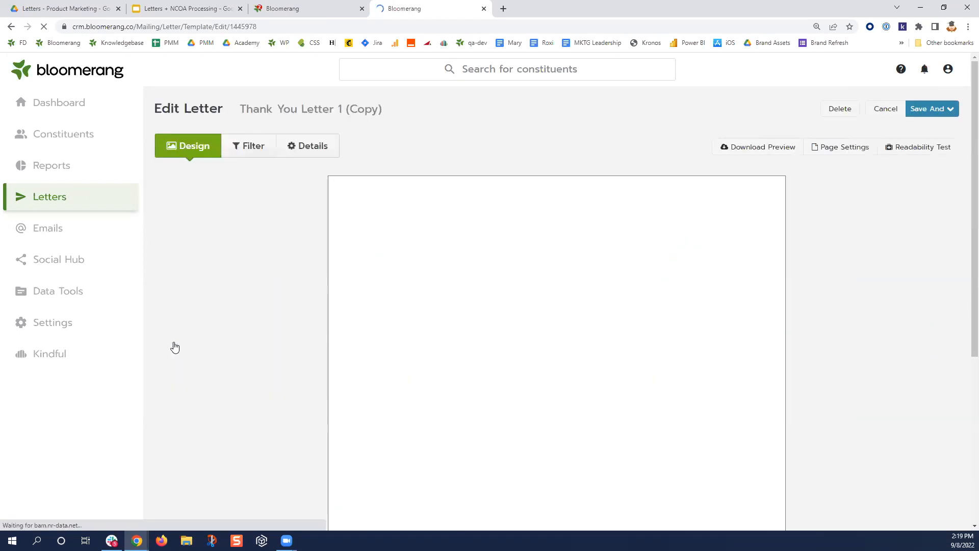
- Review the copy's details and filters, then preview generating it (1874 transactions, 0 letters) and cancel
left_click(323, 145)
left_click_drag(289, 199, 171, 199)
left_click(247, 147)
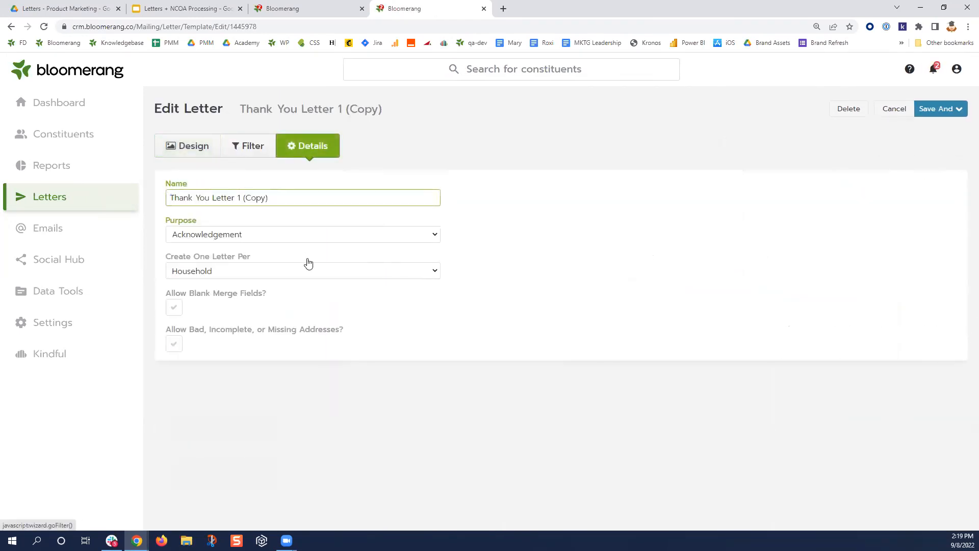
left_click(236, 165)
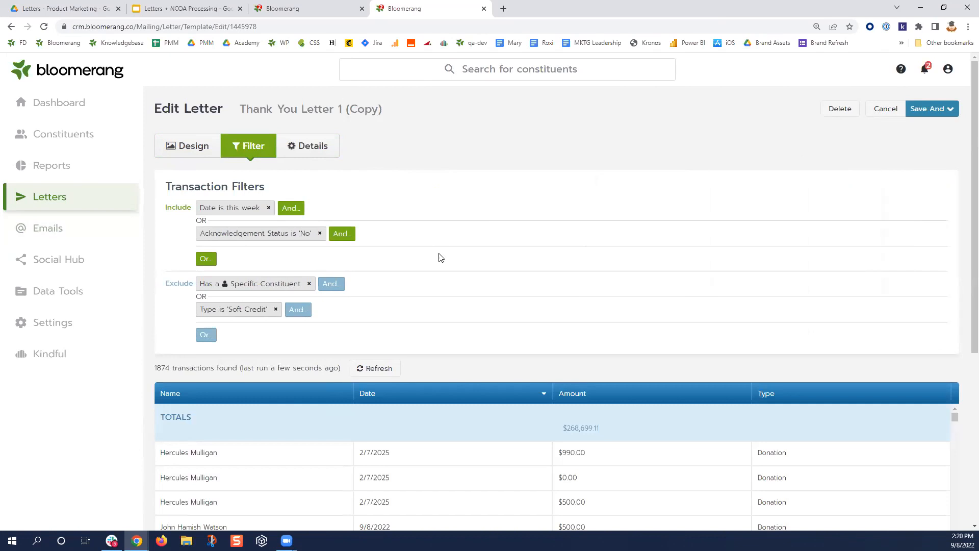
left_click(941, 135)
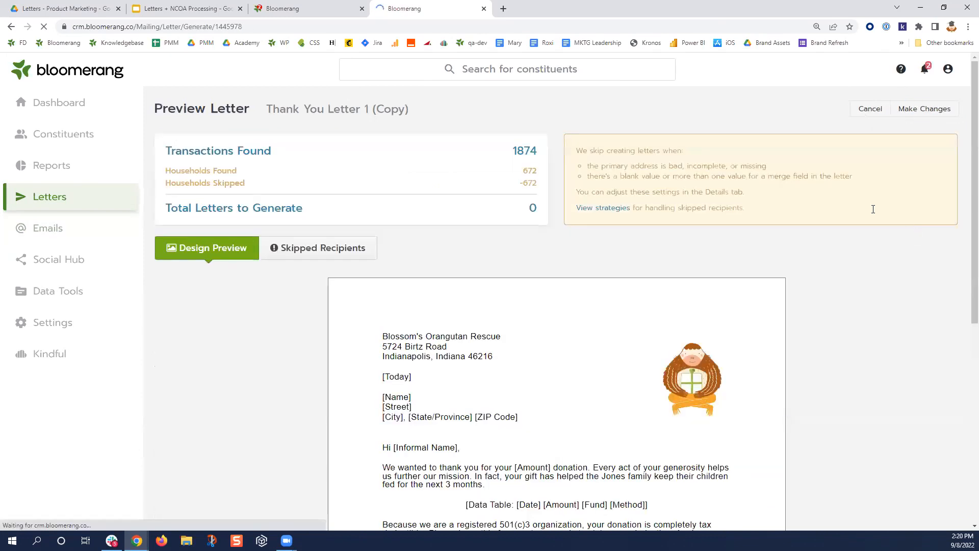
left_click(877, 112)
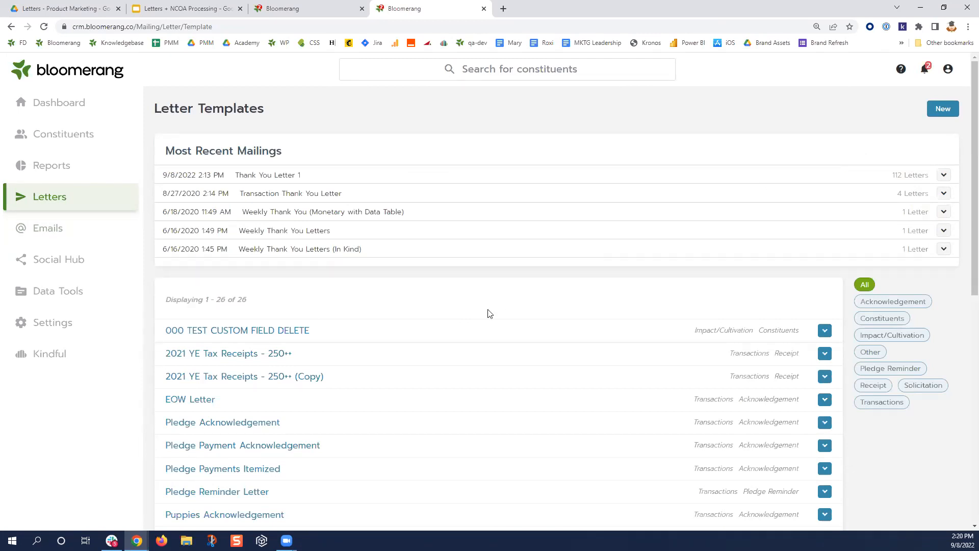
- Open the original Thank You Letter 1 template's transaction filters
scroll(299, 320, "down", 5)
scroll(300, 318, "down", 3)
left_click(225, 319)
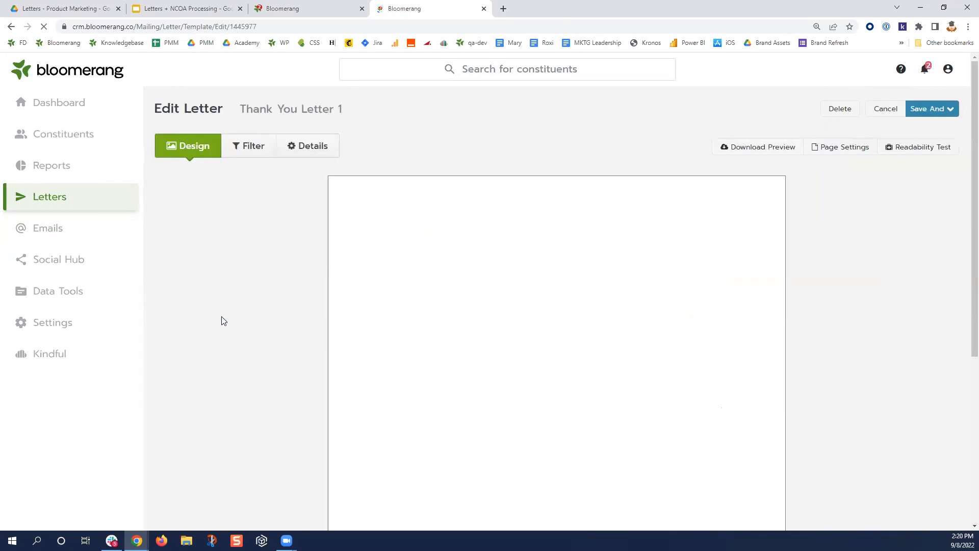
left_click(247, 156)
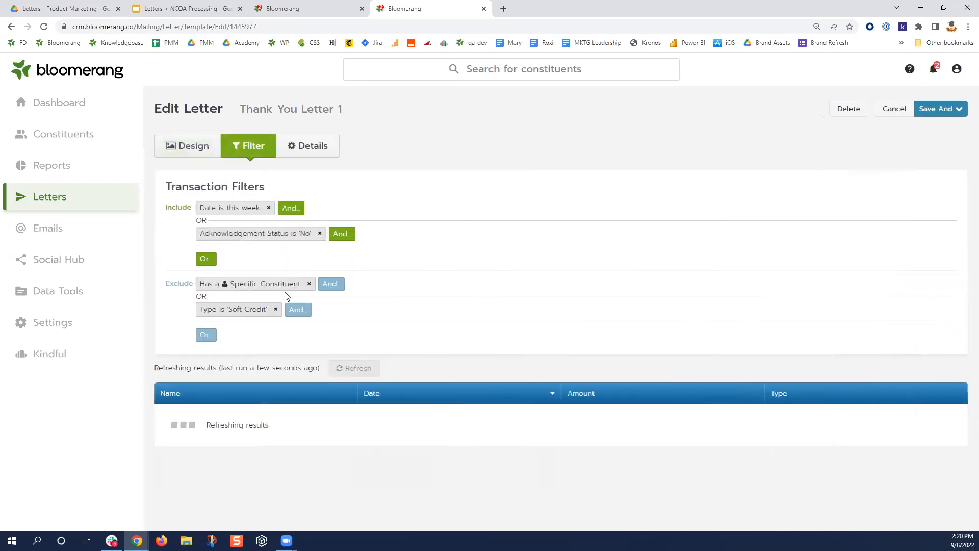
- Add an Or exclusion: Constituent is 'Big Kahuna Burger', found via Find Constituents
left_click(205, 337)
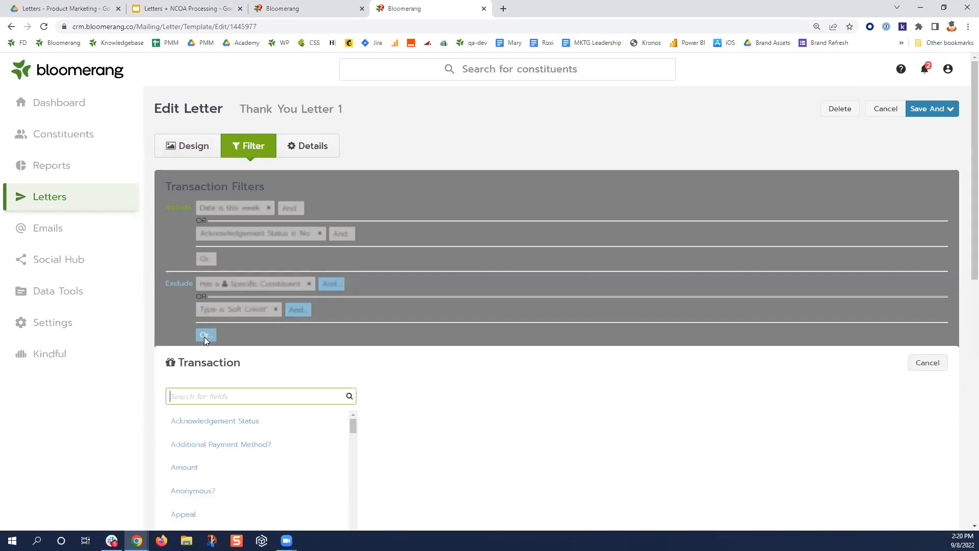
type("Con")
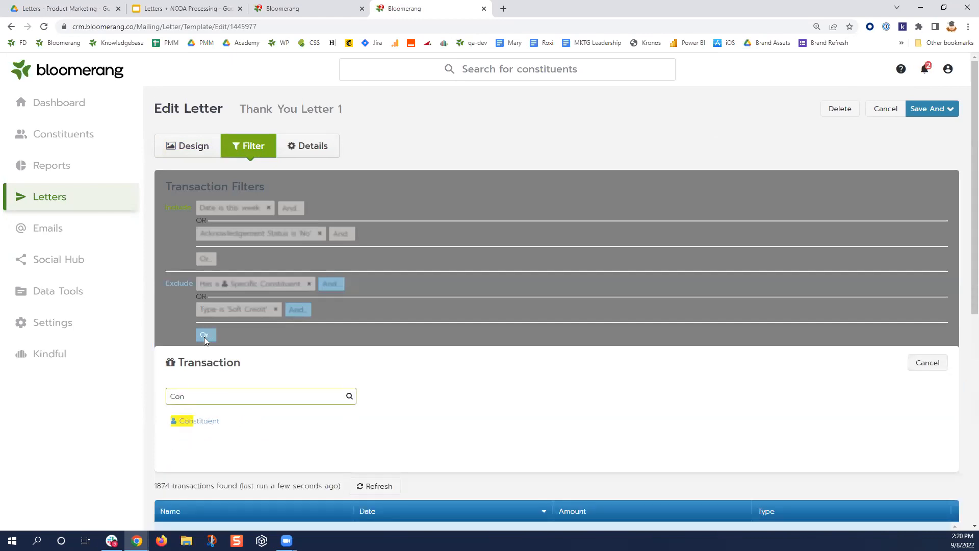
left_click(199, 421)
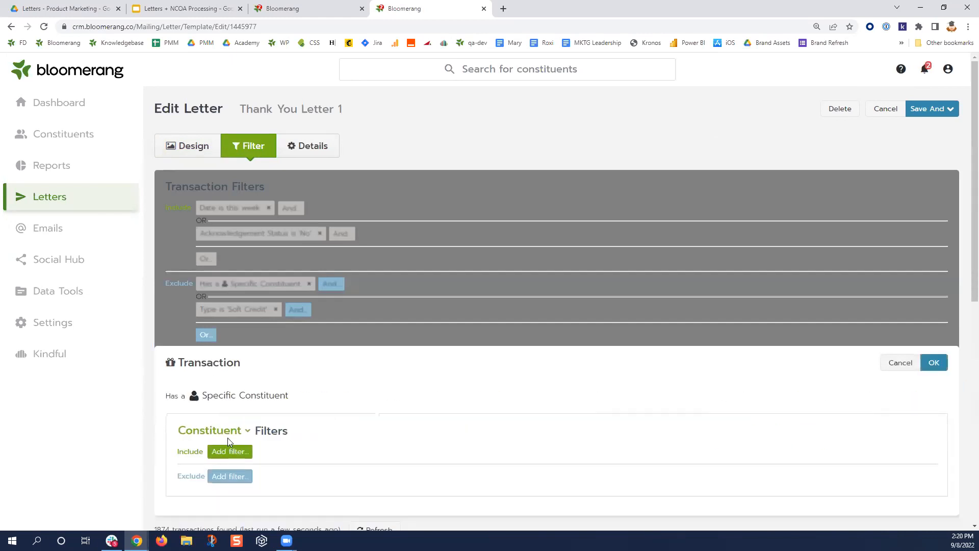
type("find")
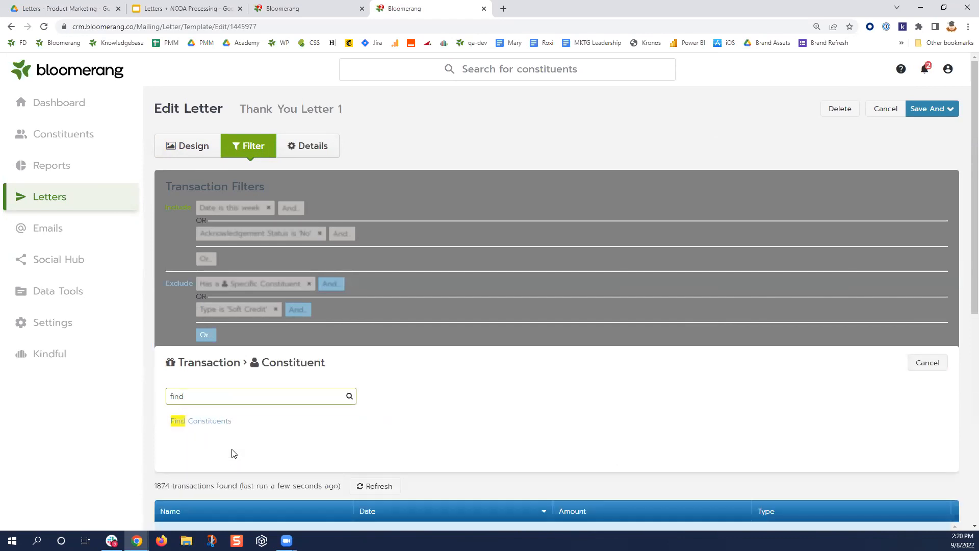
left_click(216, 421)
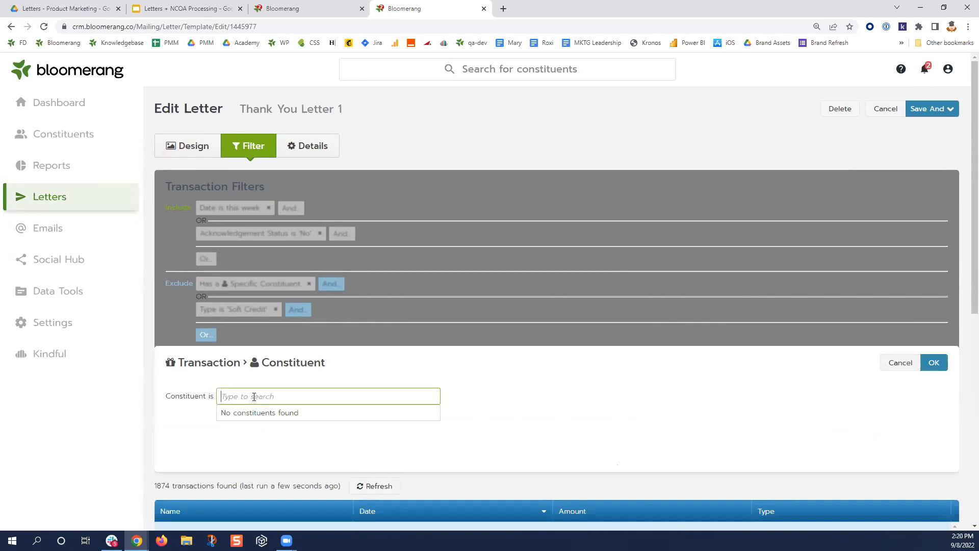
type("Big K")
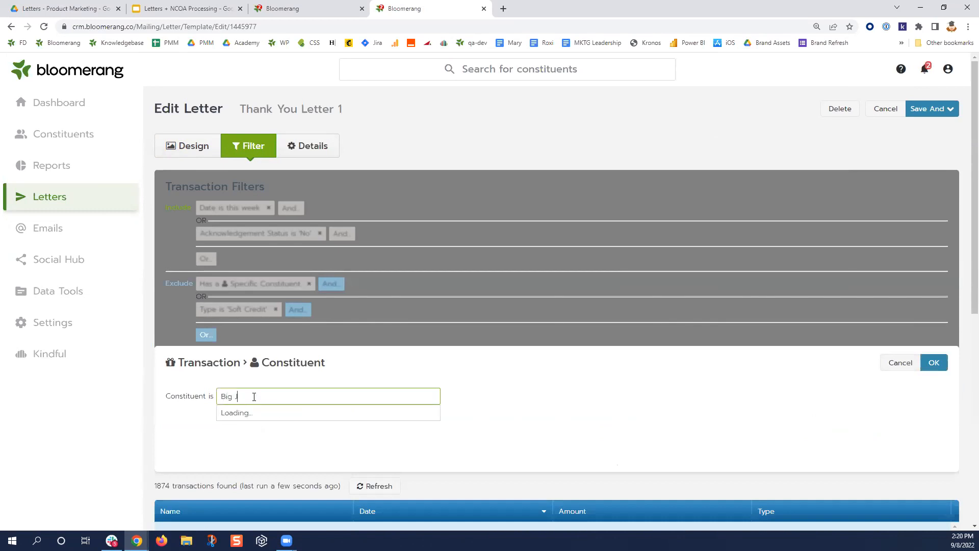
type("ahuna")
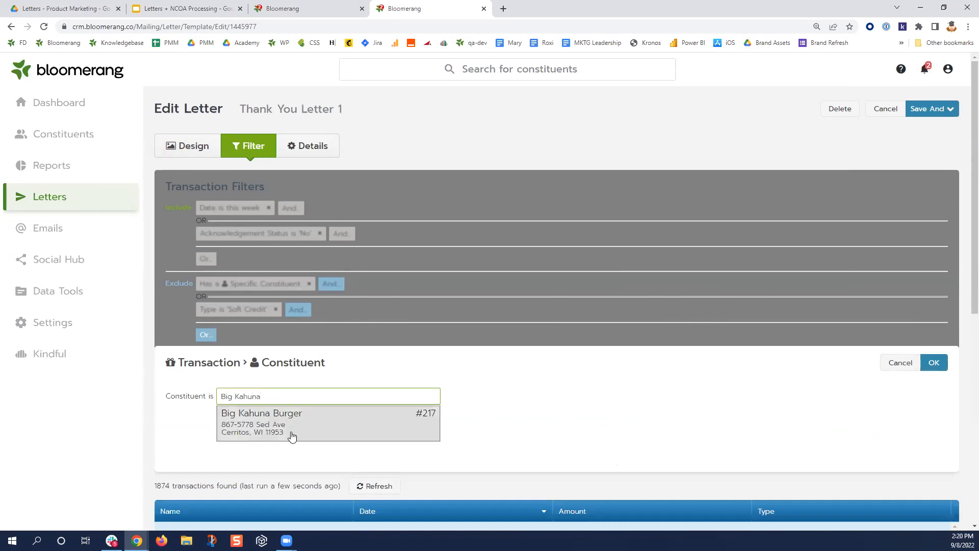
left_click(289, 423)
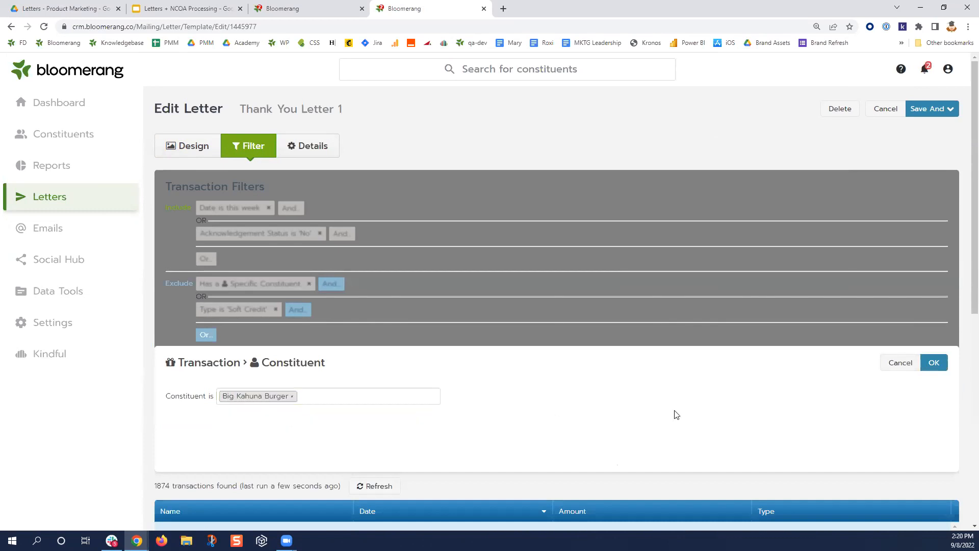
left_click(938, 364)
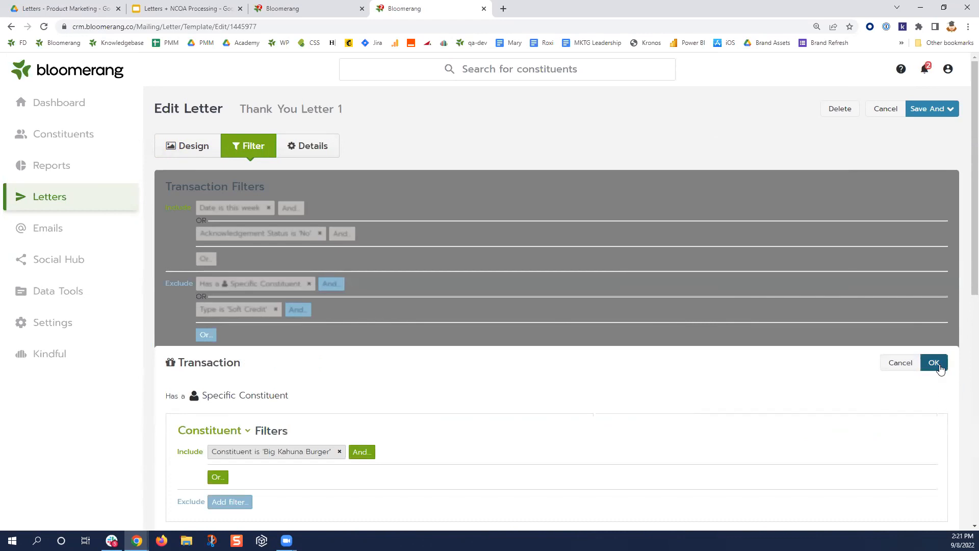
left_click(939, 362)
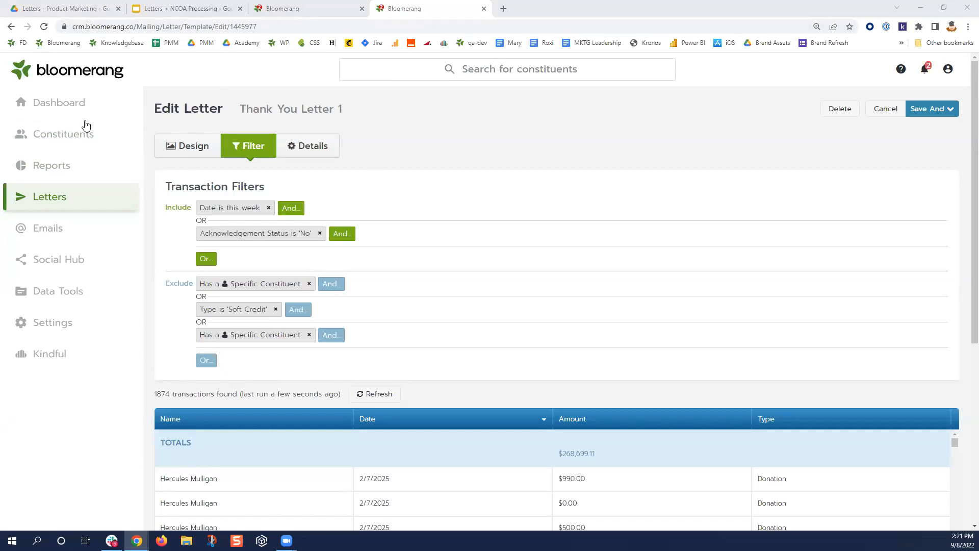
- Leave the letter editor and open the recent constituent's $500 donation from 9/8/2022
left_click(72, 103)
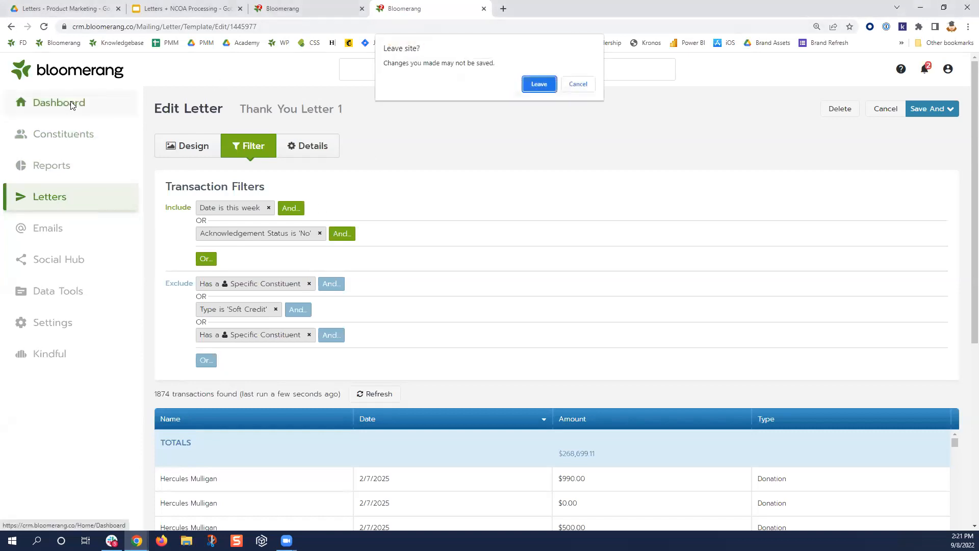
left_click(538, 83)
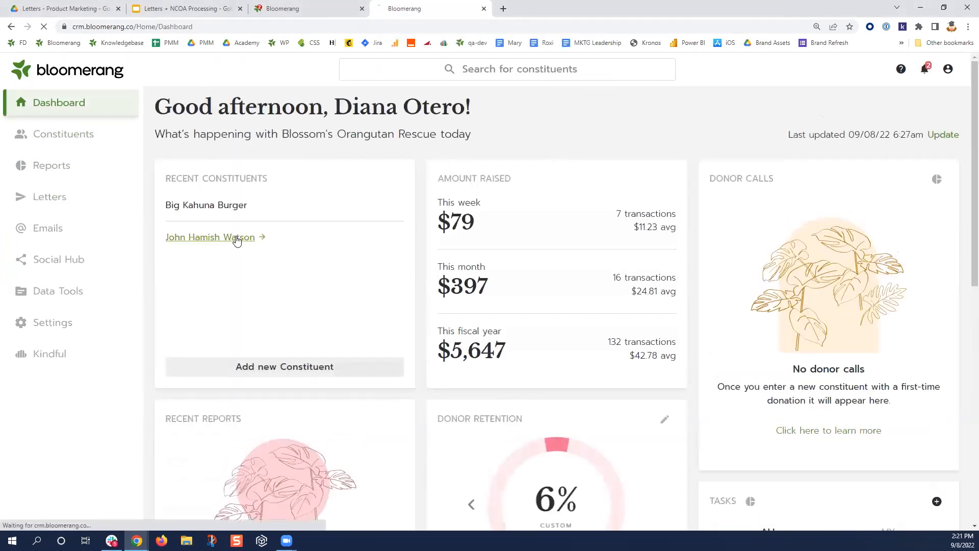
left_click(236, 238)
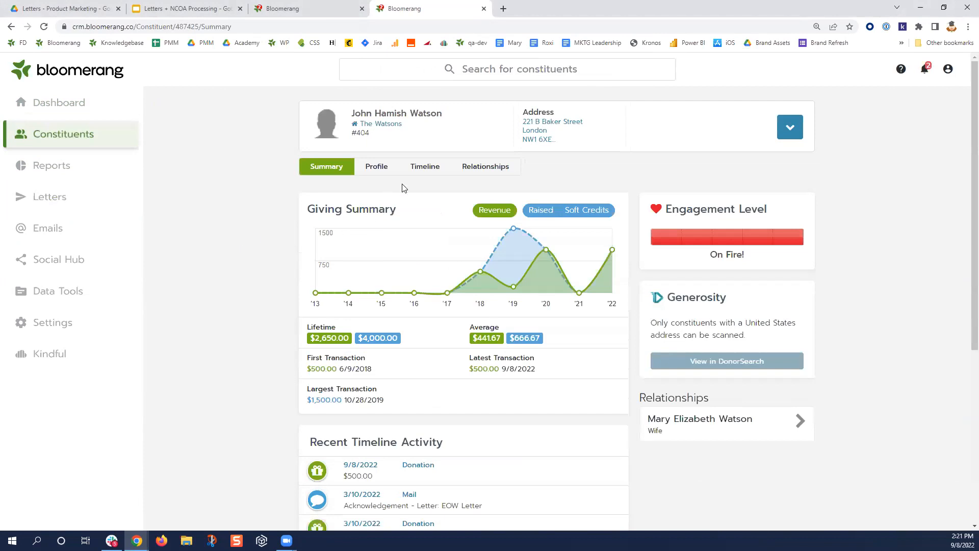
left_click(418, 467)
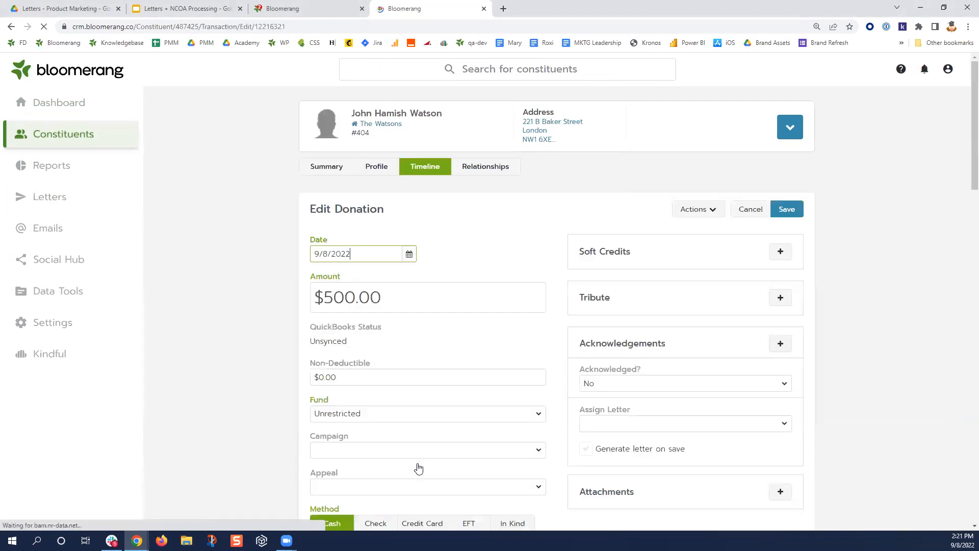
- Assign Thank You Letter 1 to the donation with Generate letter on save enabled, and save
scroll(732, 424, "down", 2)
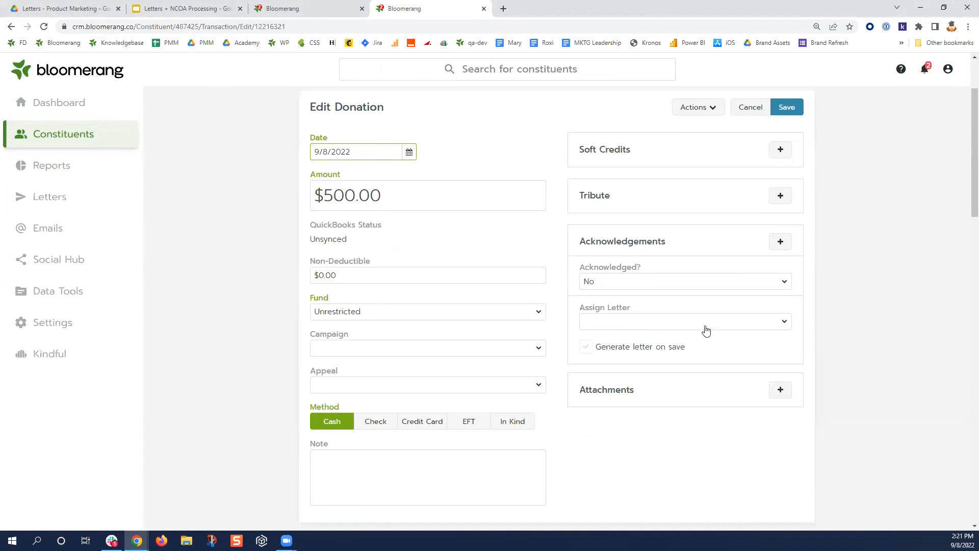
left_click(782, 327)
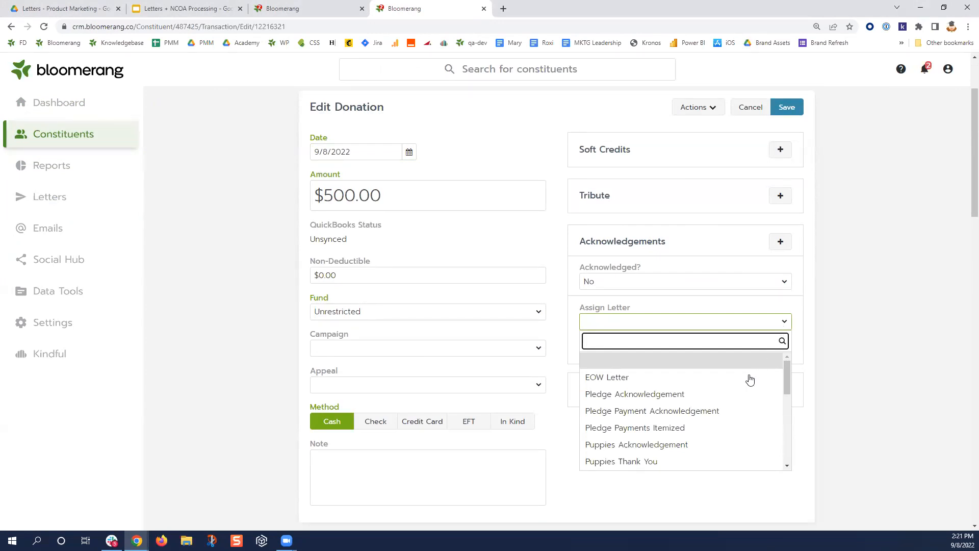
scroll(749, 377, "down", 3)
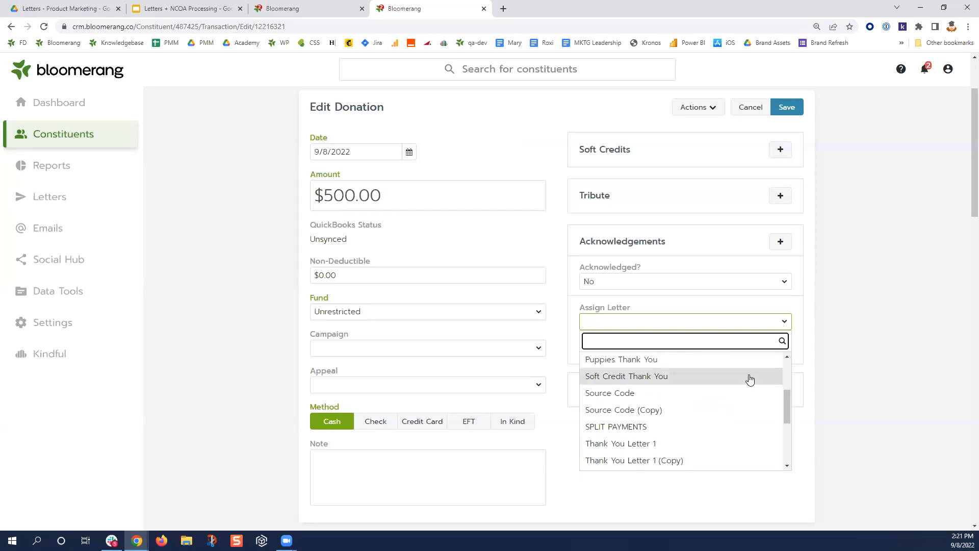
left_click(677, 444)
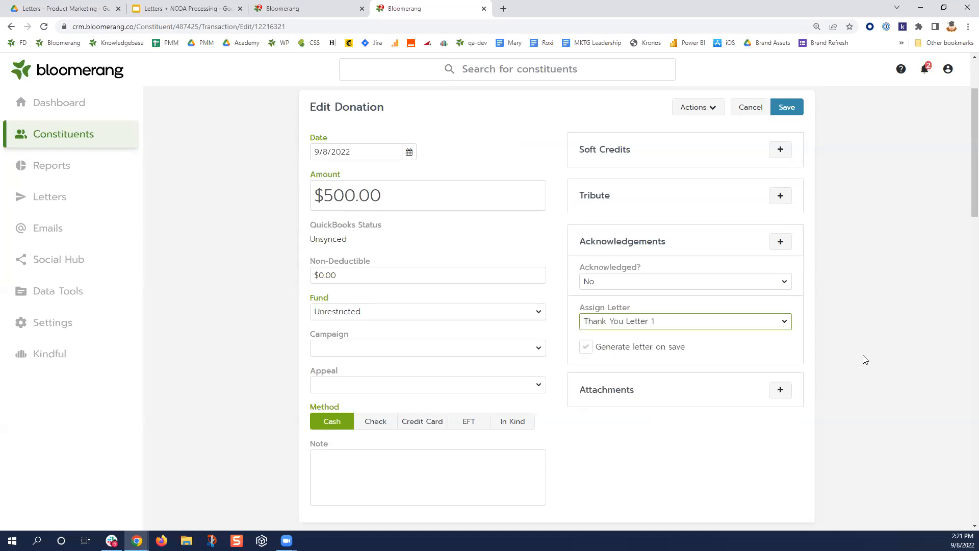
left_click(586, 349)
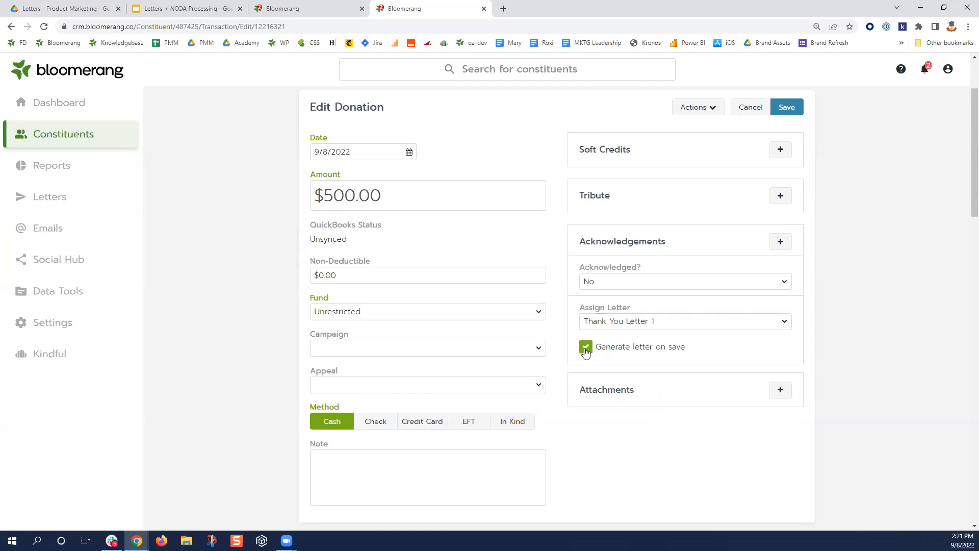
scroll(553, 459, "up", 1)
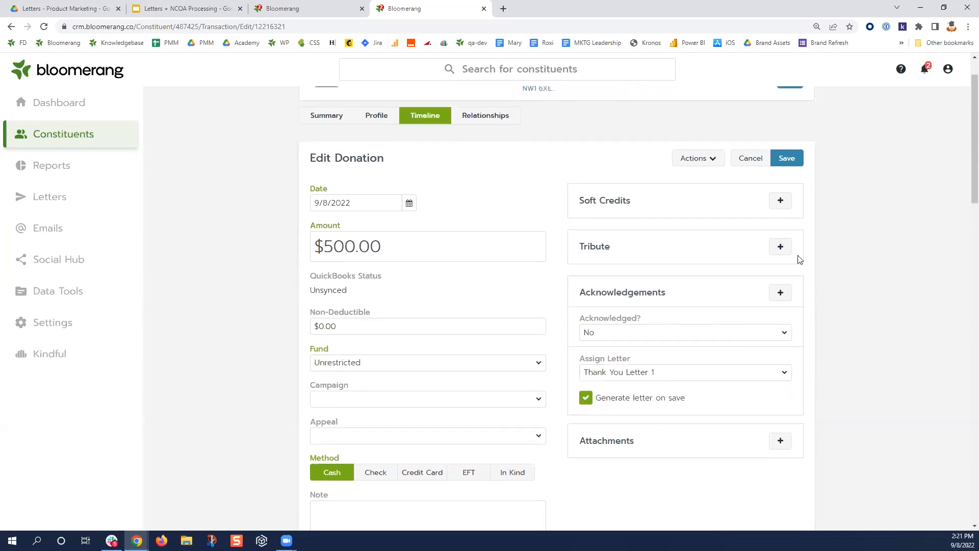
left_click(786, 158)
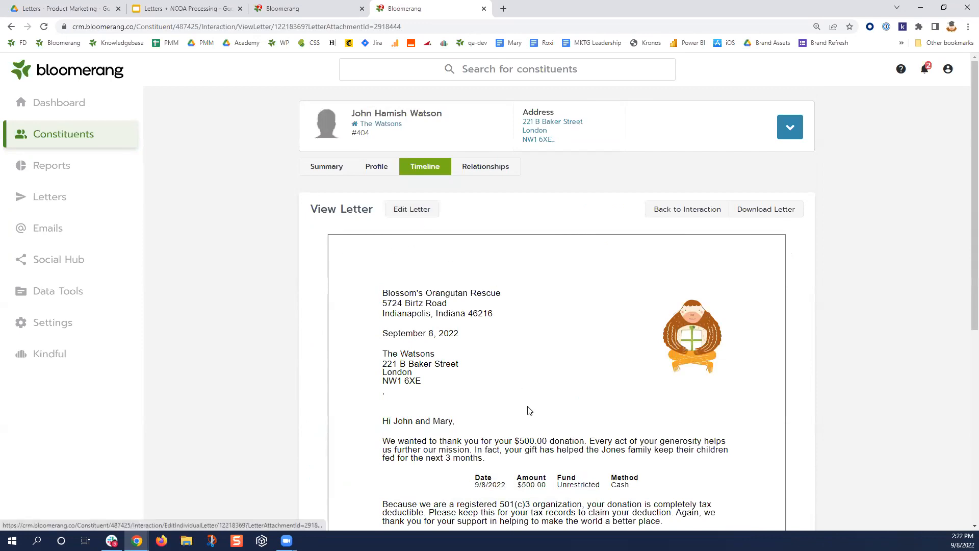
- In the generated $500 thank-you letter, delete the blank line under the address and save
scroll(528, 407, "down", 3)
scroll(529, 428, "up", 2)
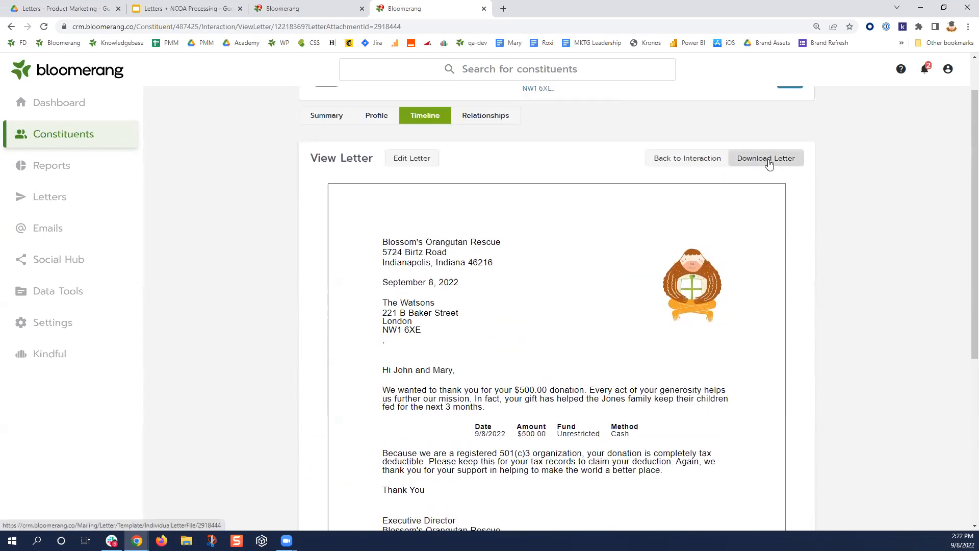
left_click_drag(389, 345, 381, 344)
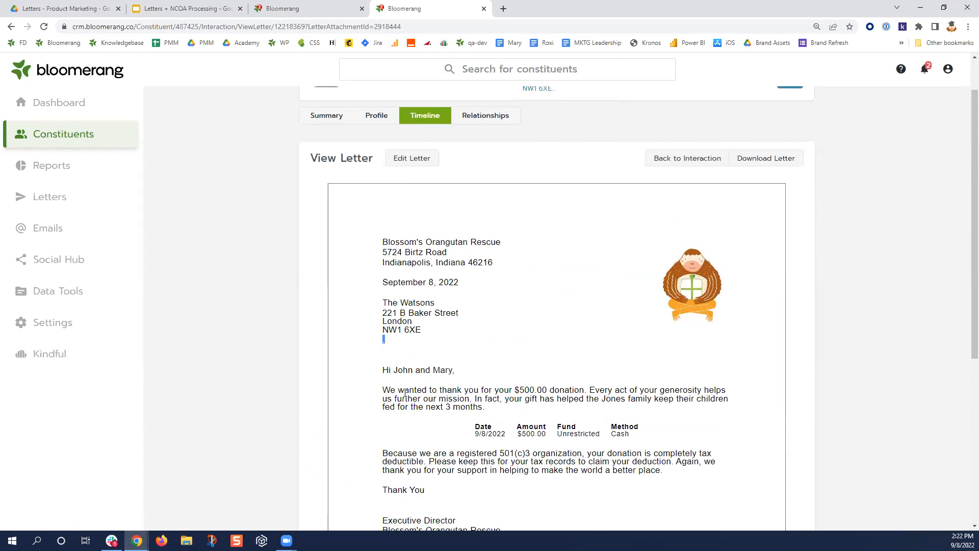
left_click(412, 158)
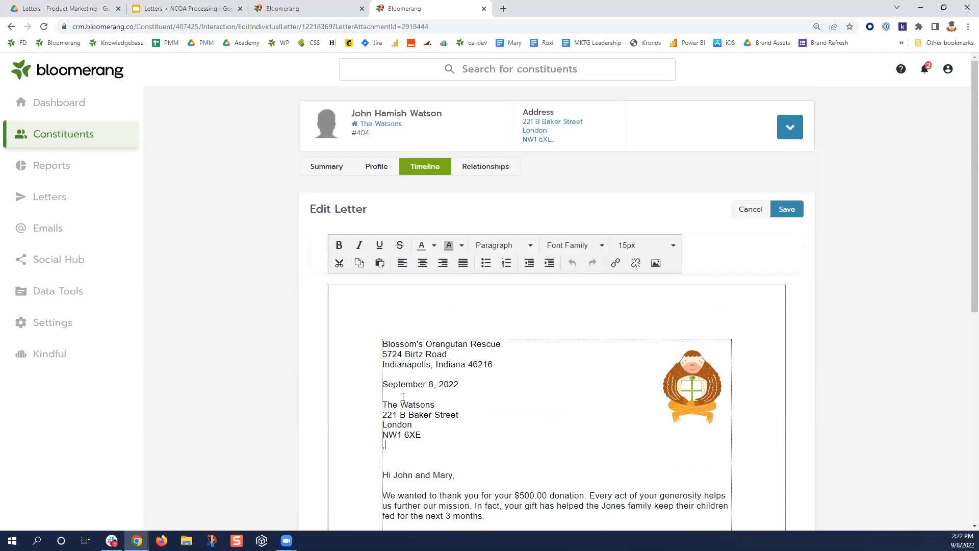
key("BackSpace")
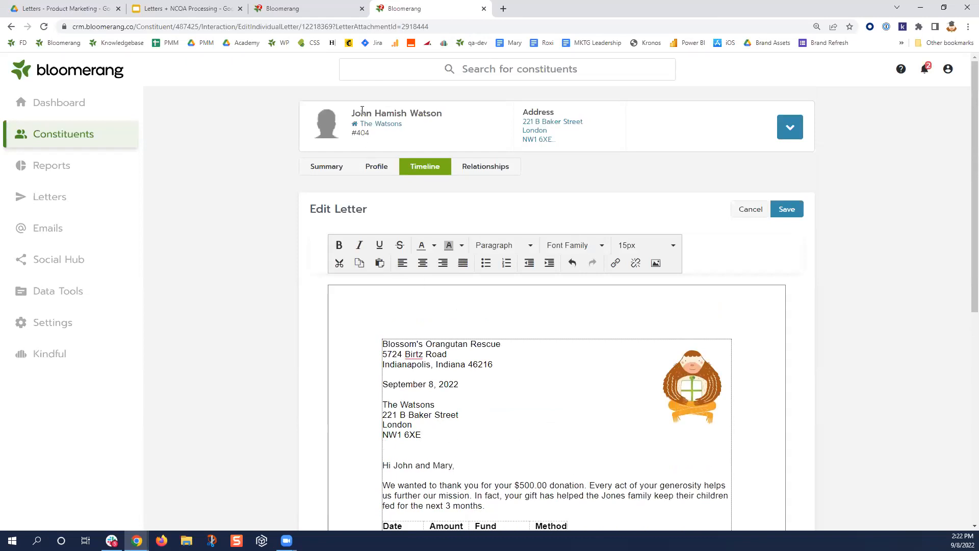
left_click_drag(350, 114, 467, 118)
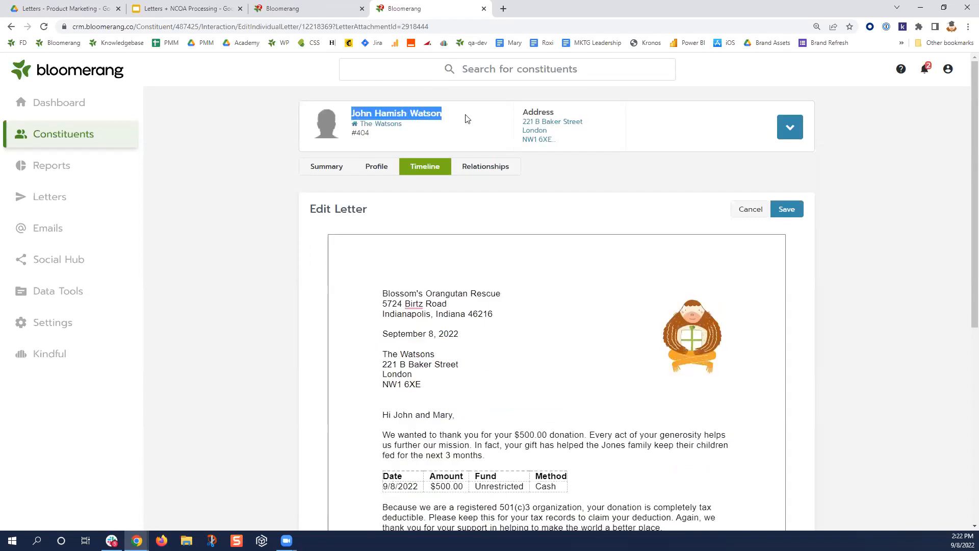
left_click_drag(451, 413, 393, 415)
left_click(457, 456)
scroll(469, 421, "down", 1)
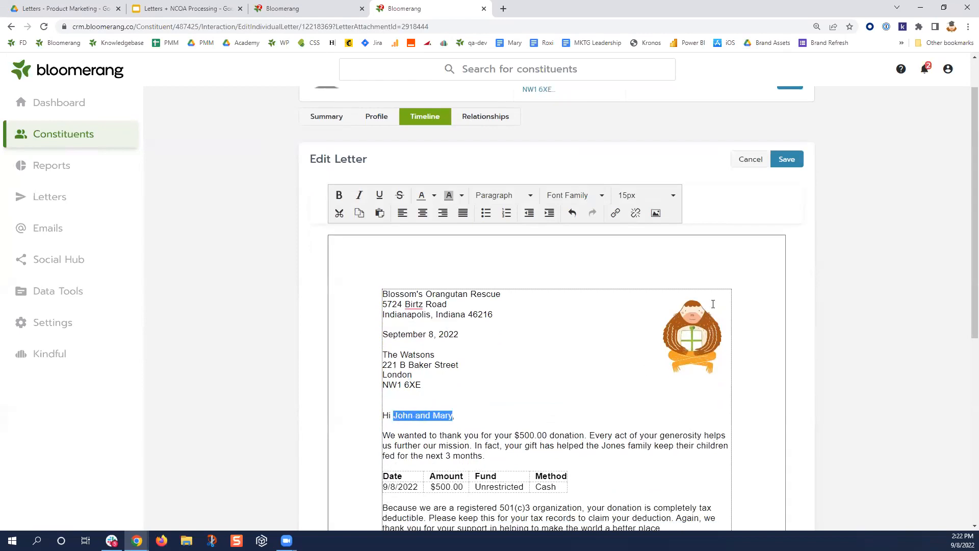
left_click(798, 162)
left_click(797, 211)
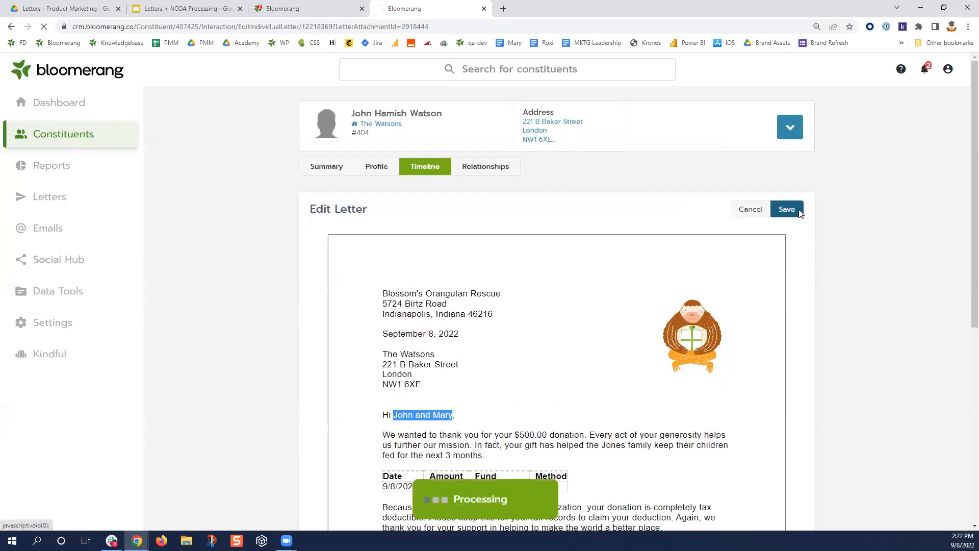
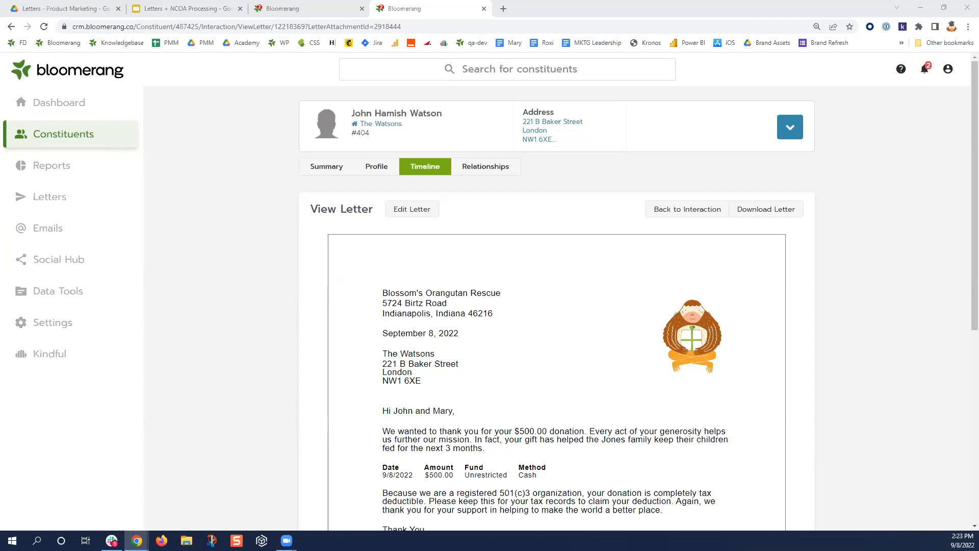
- Open the Thank You Letter 1 template from the letter templates list
left_click(65, 201)
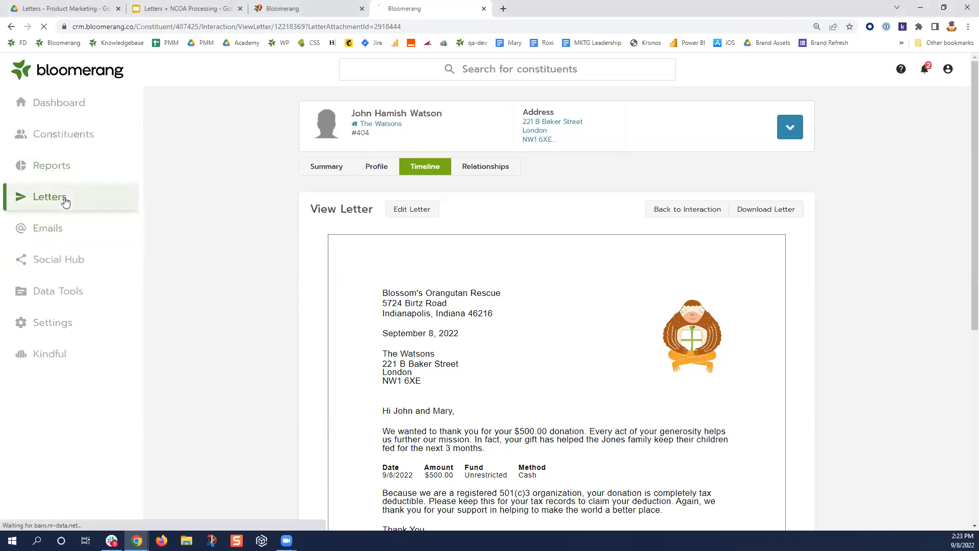
scroll(359, 298, "down", 1)
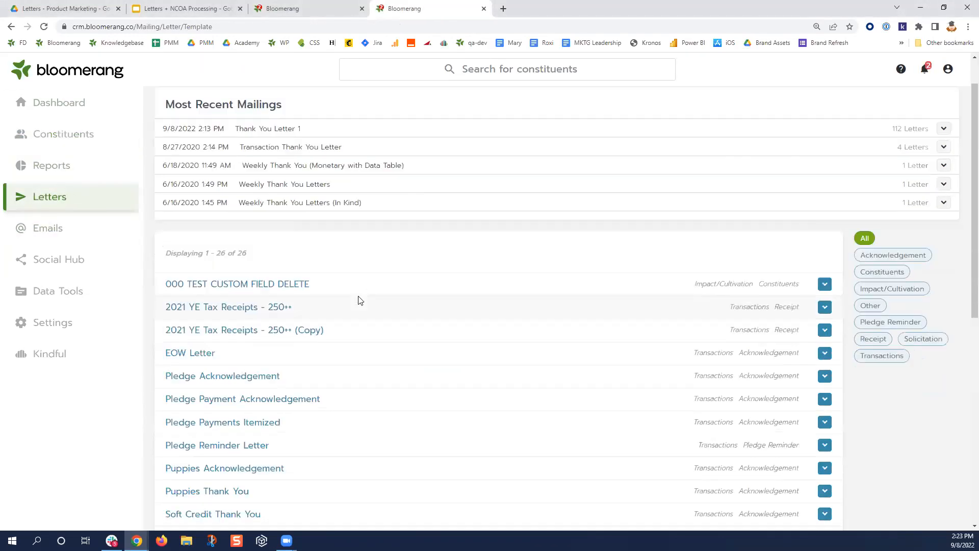
scroll(360, 300, "down", 5)
left_click(221, 216)
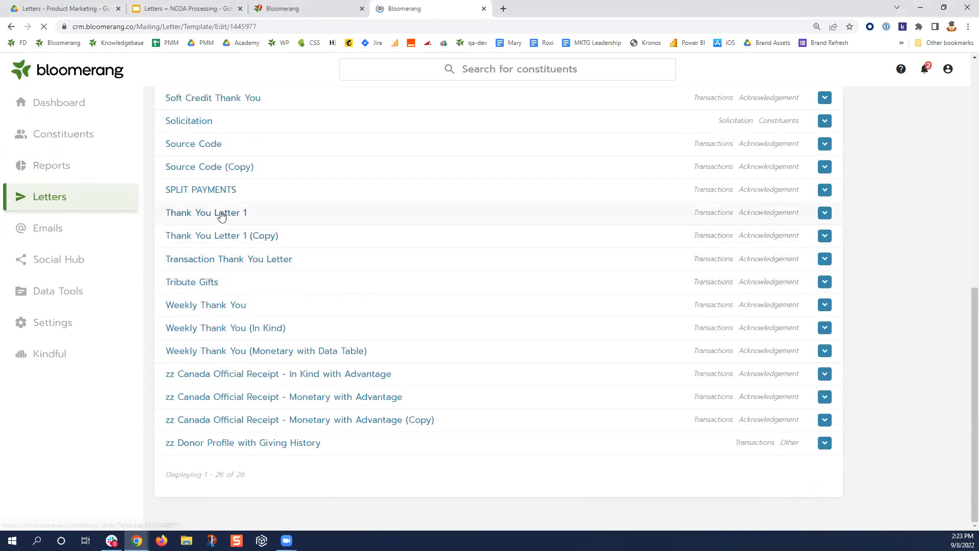
- Confirm Create One Letter Per stays Household, review the design, and return to the templates list
left_click(295, 154)
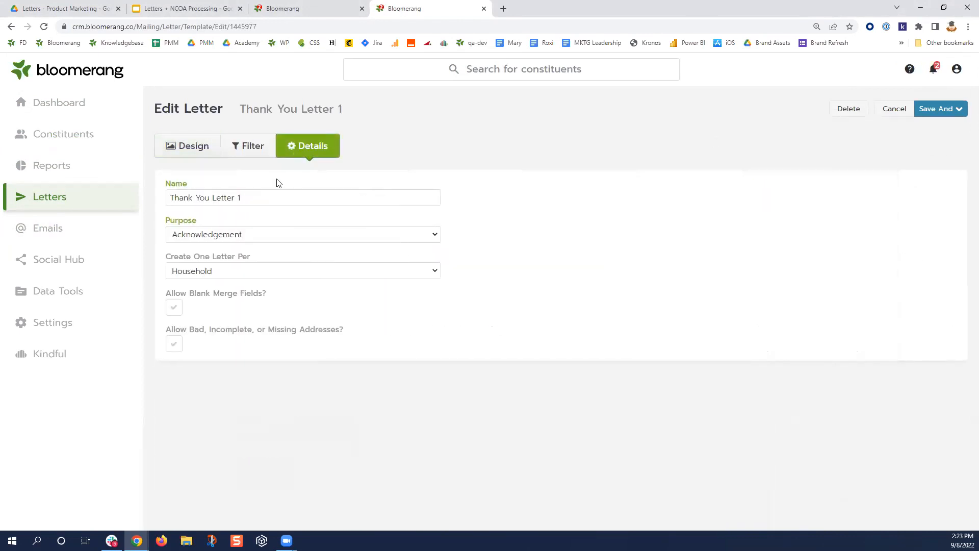
left_click(262, 271)
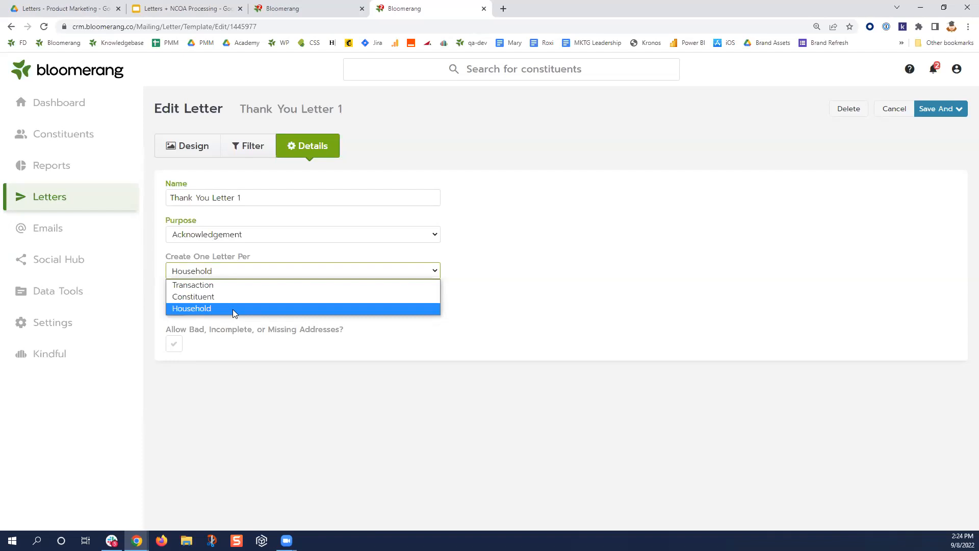
left_click(464, 286)
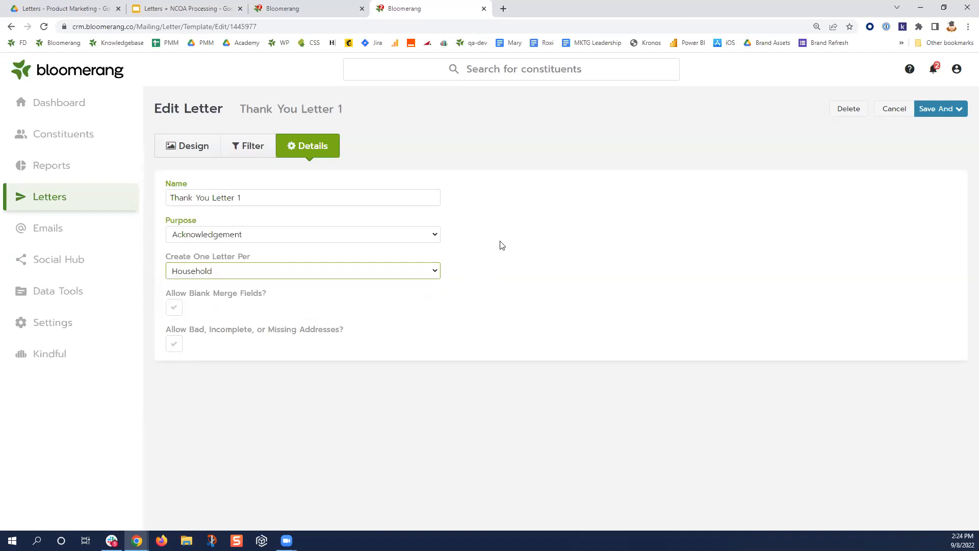
left_click(175, 147)
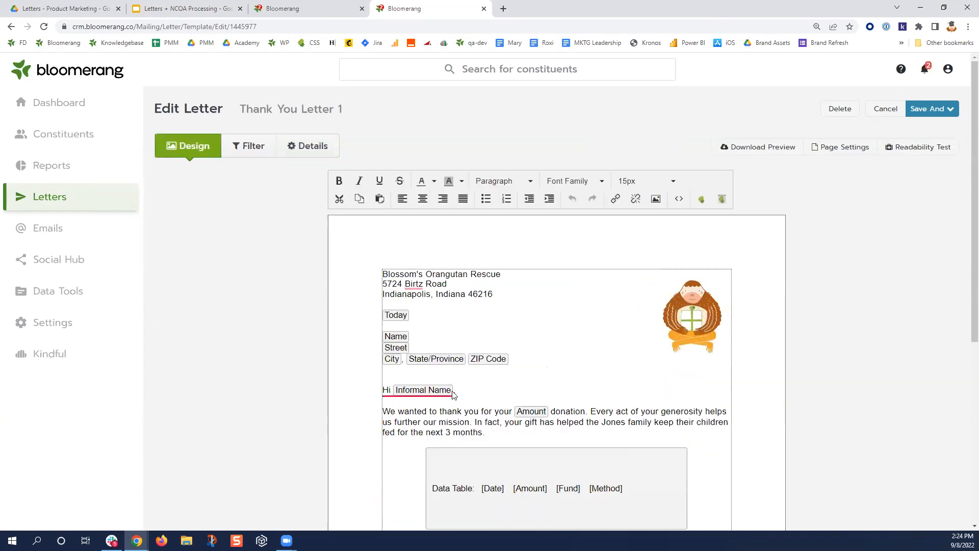
mouse_move(454, 392)
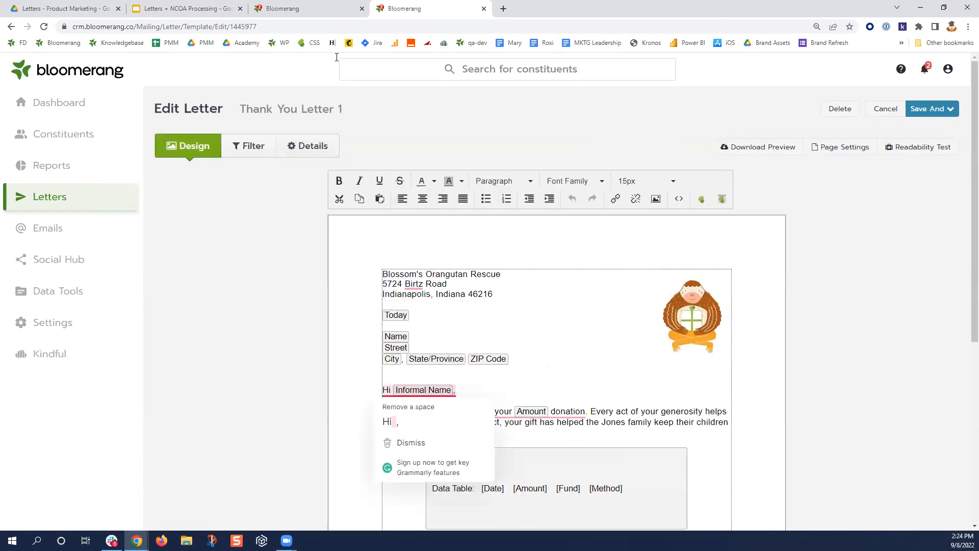
left_click(297, 8)
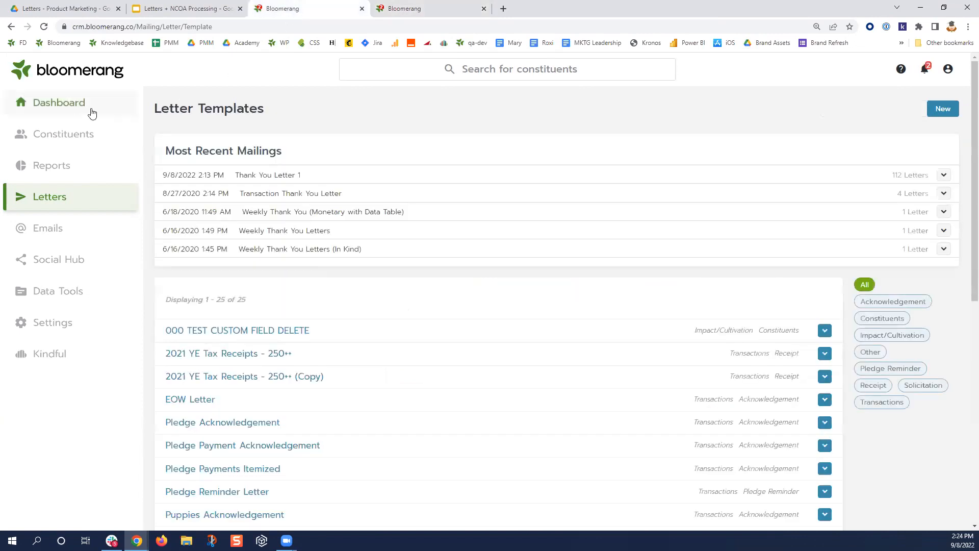
- Open Big Kahuna Burger from the dashboard's Recent Constituents and highlight its Informal Name on the Profile
left_click(74, 103)
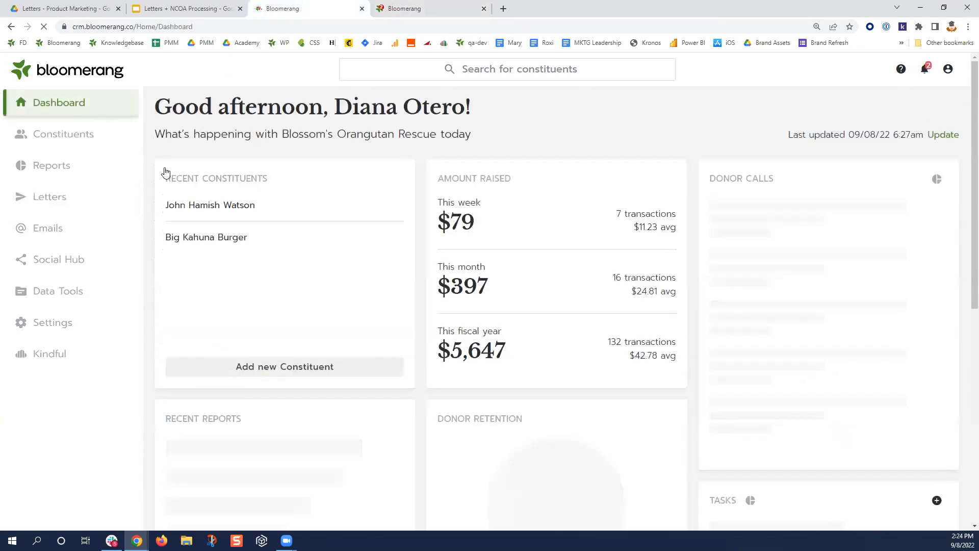
left_click(208, 240)
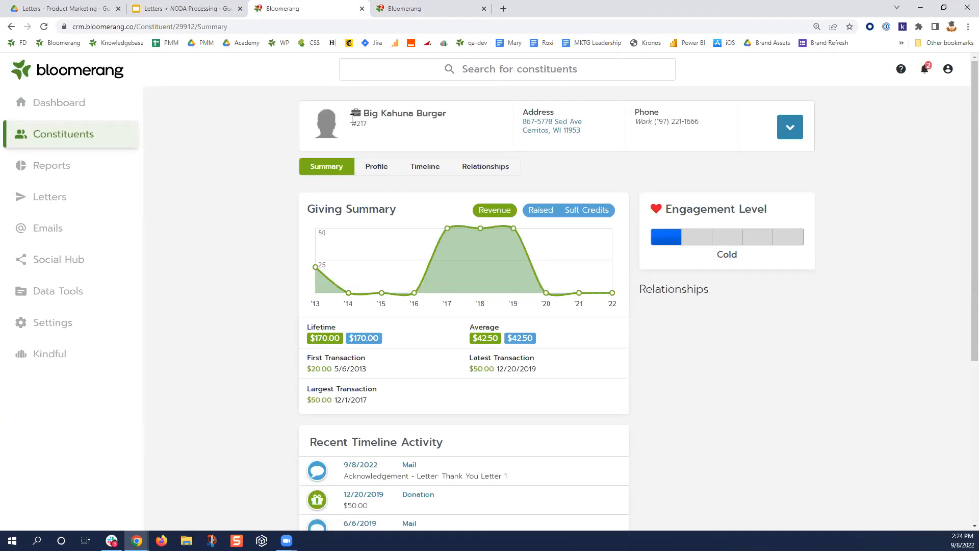
left_click(374, 169)
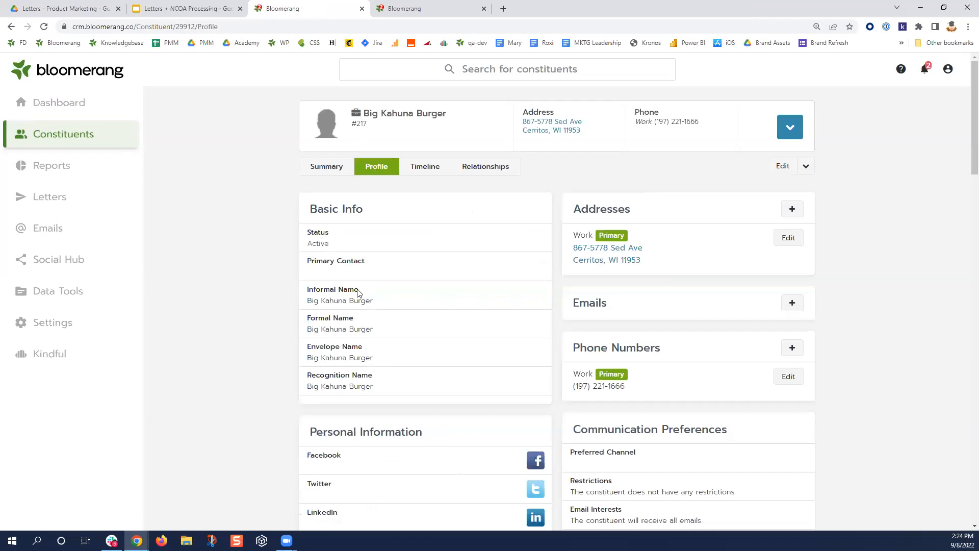
left_click_drag(357, 292, 308, 291)
left_click(365, 296)
- Edit My Organization in Settings and review its NCOA section
left_click(75, 326)
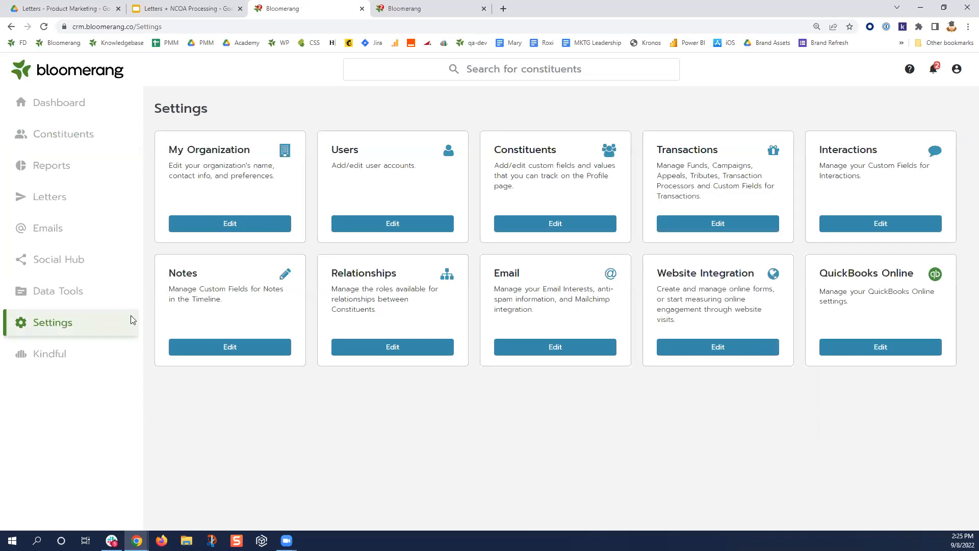
left_click(276, 229)
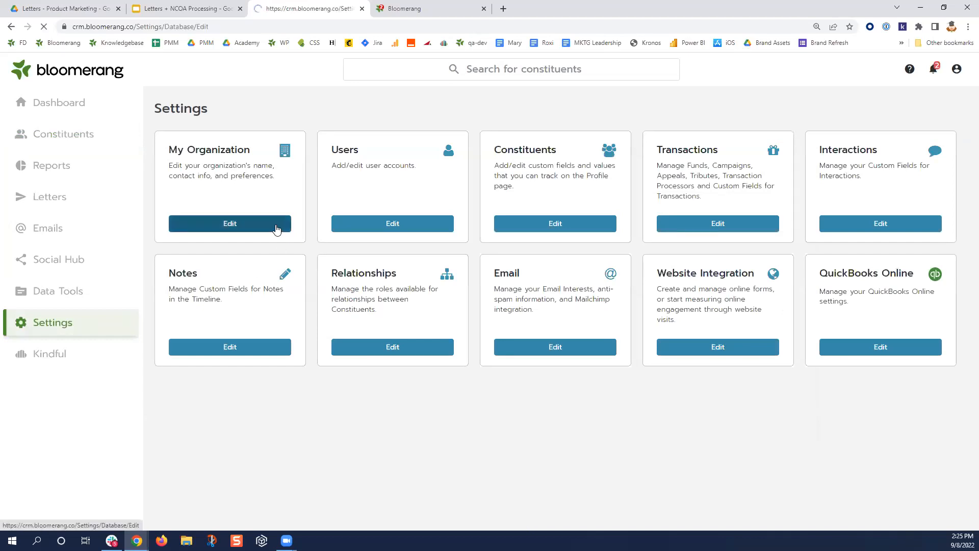
scroll(255, 332, "down", 10)
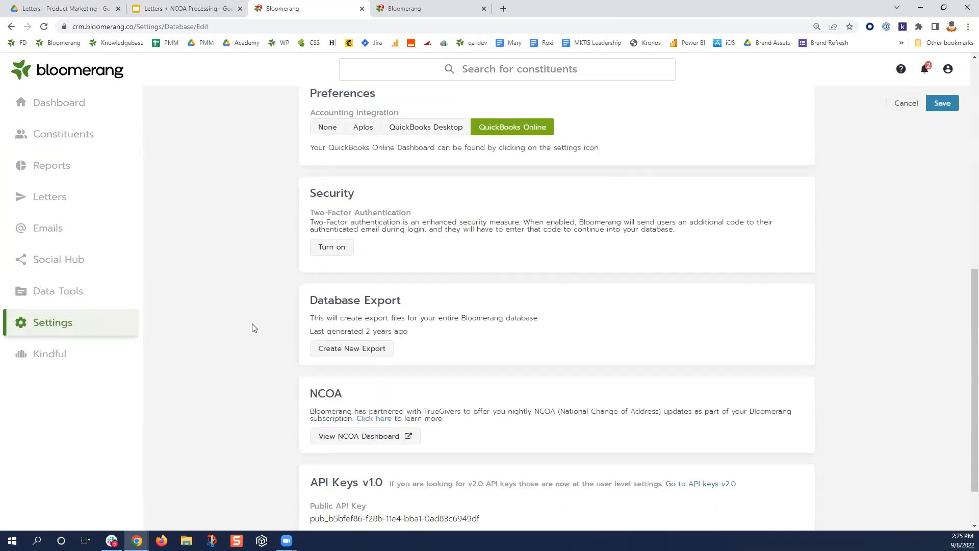
left_click_drag(342, 330, 308, 337)
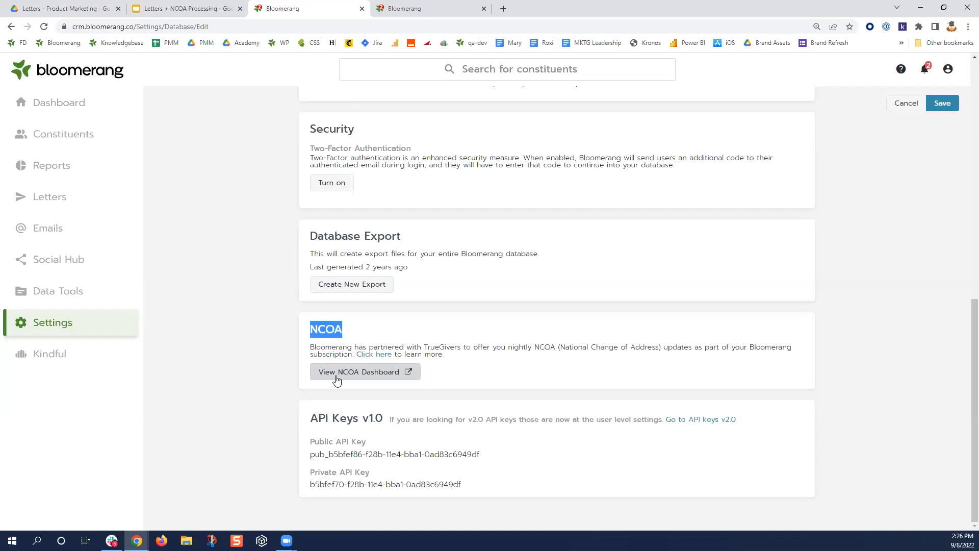
scroll(255, 391, "up", 10)
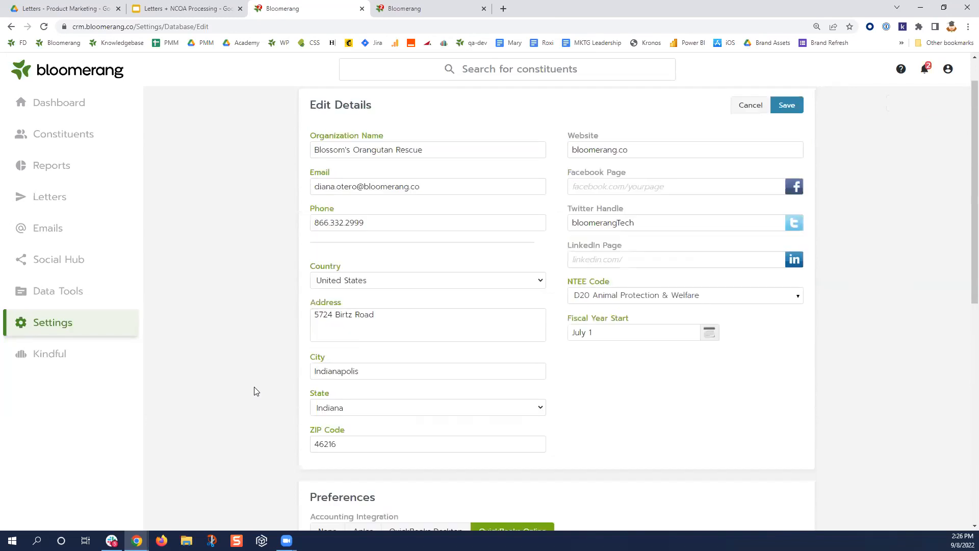
scroll(254, 391, "up", 1)
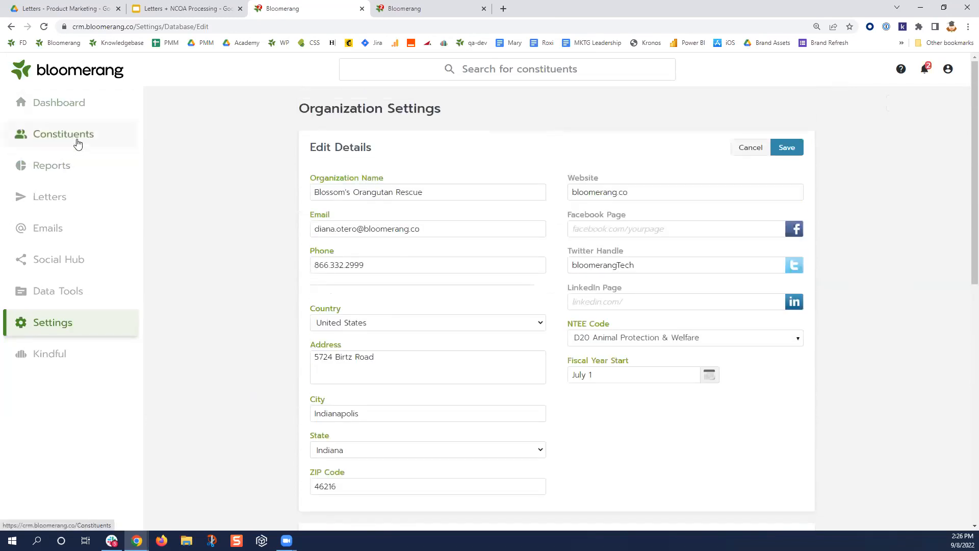
- Search for another constituent by name and open their Profile tab
left_click(461, 72)
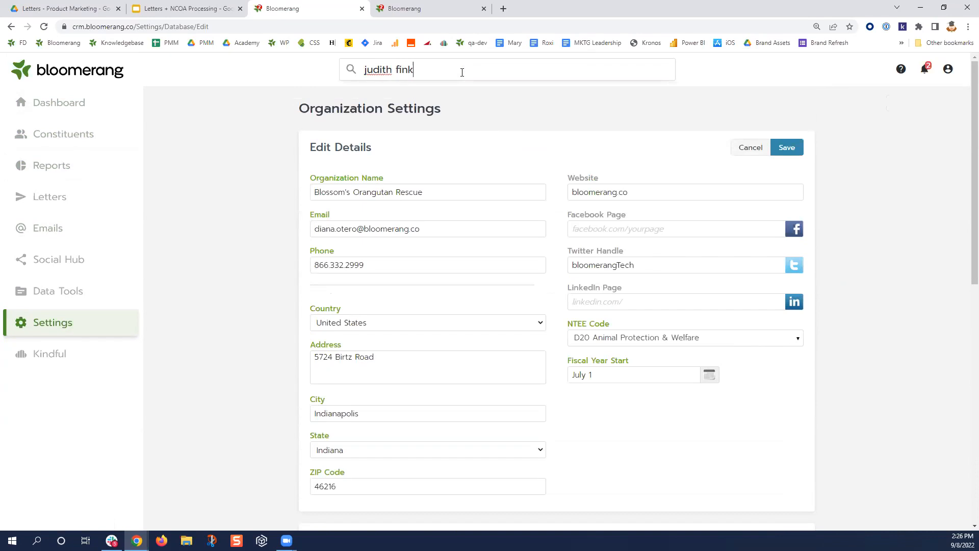
left_click(438, 94)
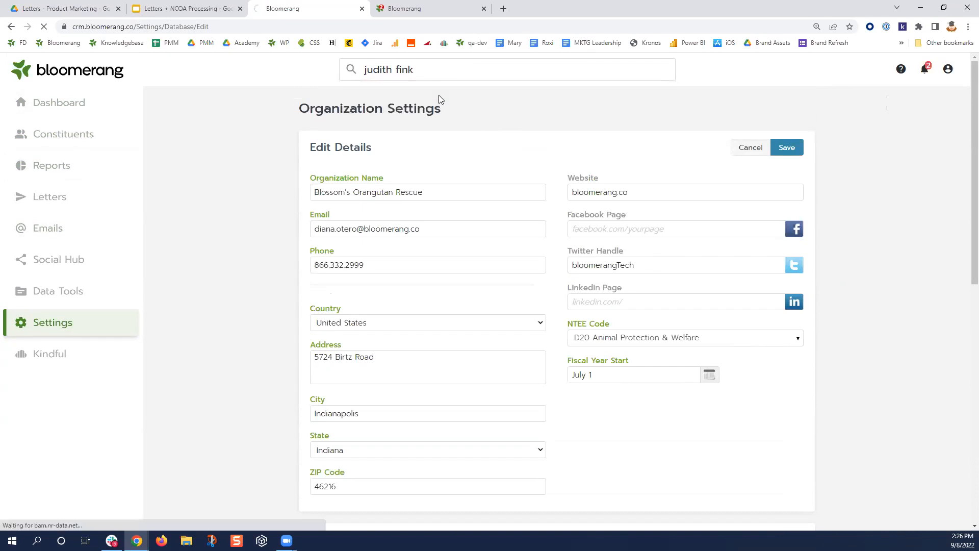
left_click(386, 167)
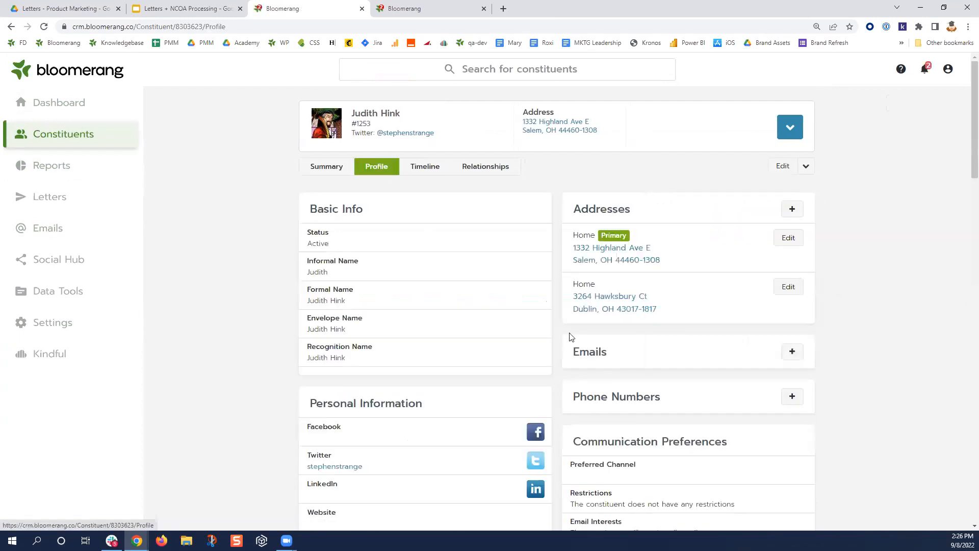
- Edit the primary Highland Ave Home address to view its 6/5/2020 NCOA Update note
left_click(789, 242)
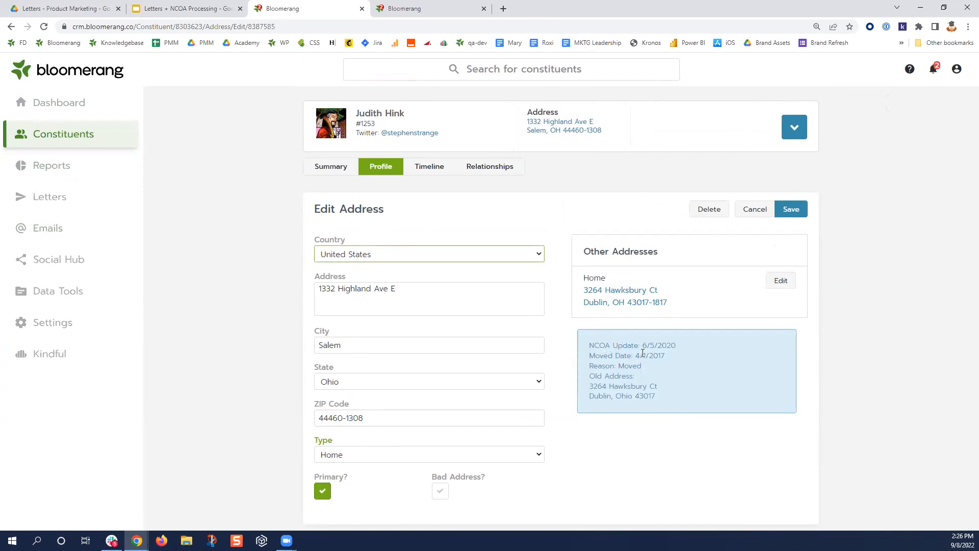
mouse_move(592, 346)
left_mouse_down()
mouse_move(634, 349)
mouse_move(587, 353)
left_mouse_up()
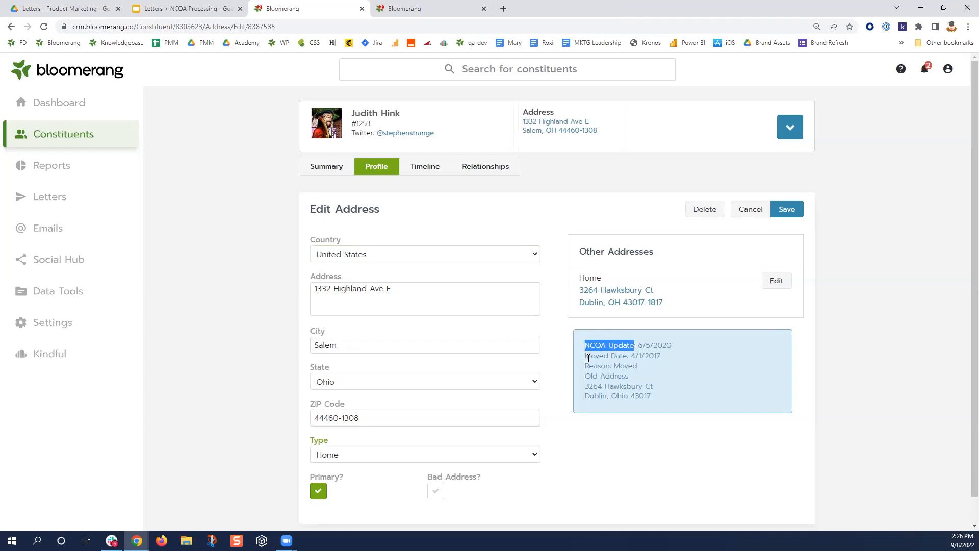
left_click(587, 357)
left_click_drag(587, 358, 632, 356)
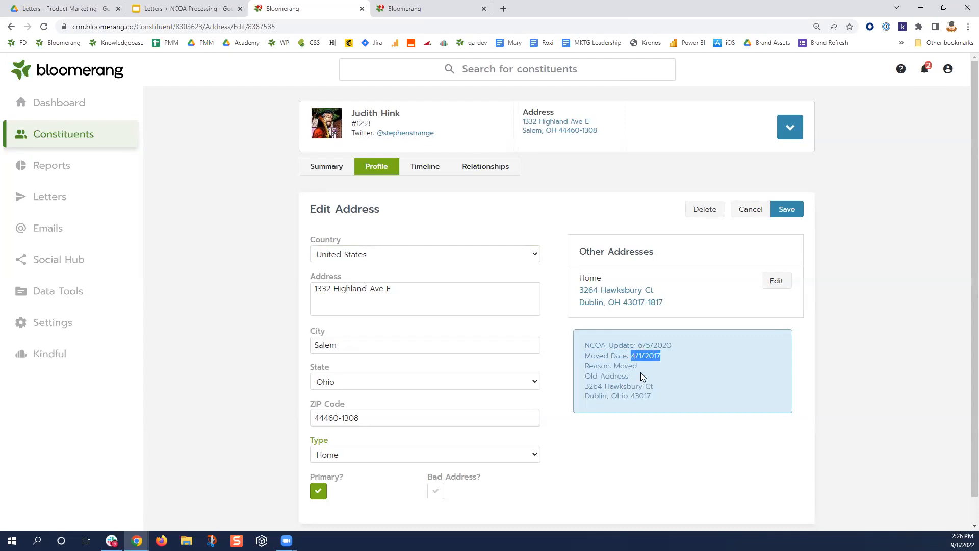
left_click_drag(638, 367, 653, 397)
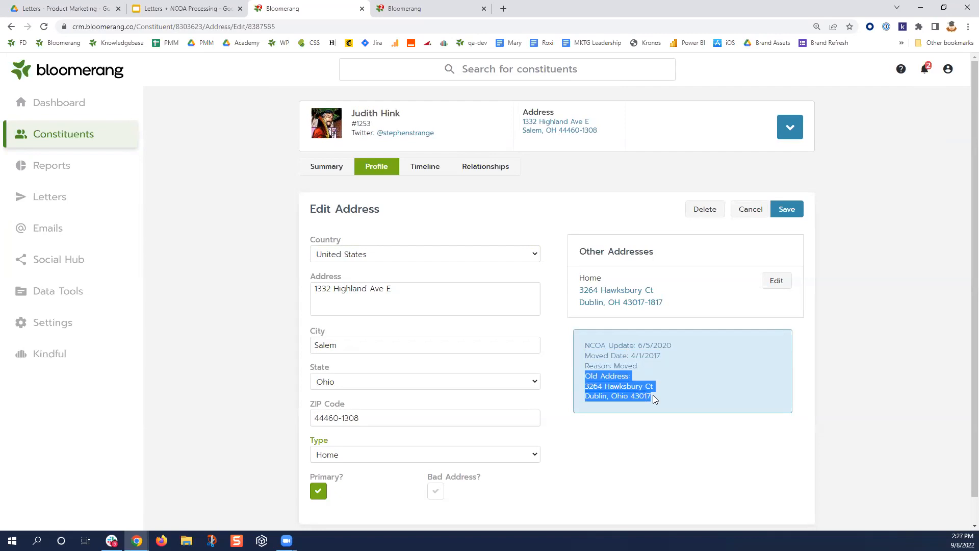
left_click_drag(640, 368, 584, 366)
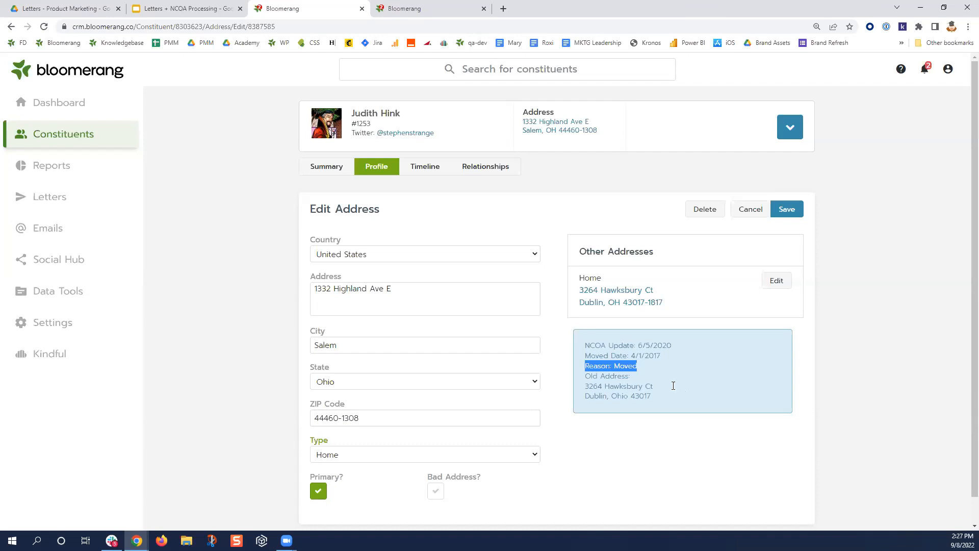
- Highlight 'Ave' and the move reason in the NCOA note, then tick Bad Address? on the primary address
double_click(385, 289)
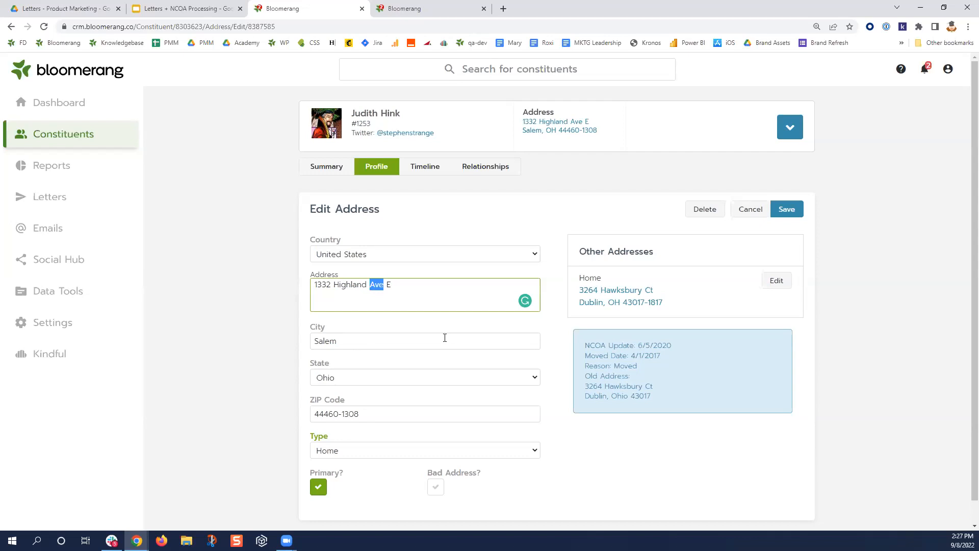
left_click_drag(637, 366, 614, 366)
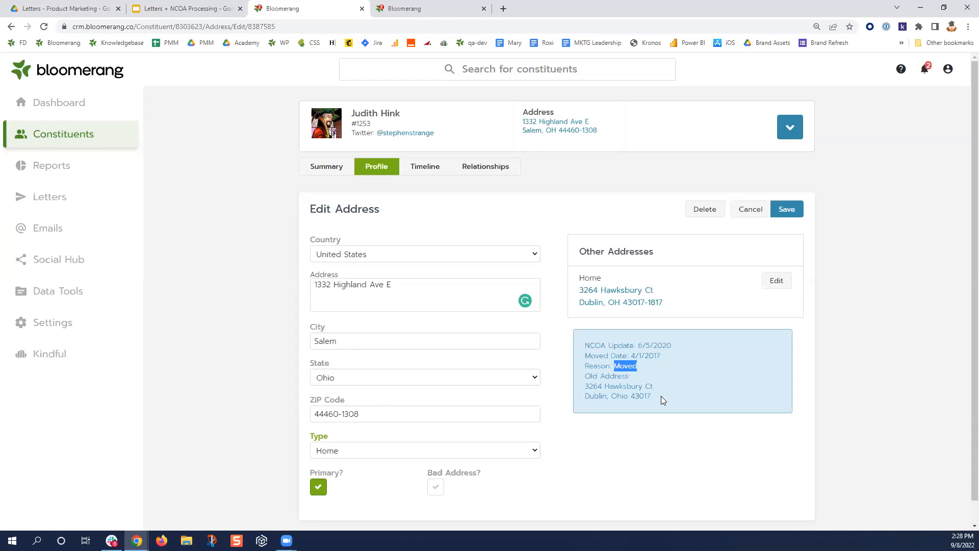
double_click(623, 366)
left_click(436, 489)
- Untick Bad Address? on the primary Highland Ave address's Edit Address form
left_click(434, 493)
- Search the reports list for 'ncoa' and open the NCOA Updates report
left_click(40, 179)
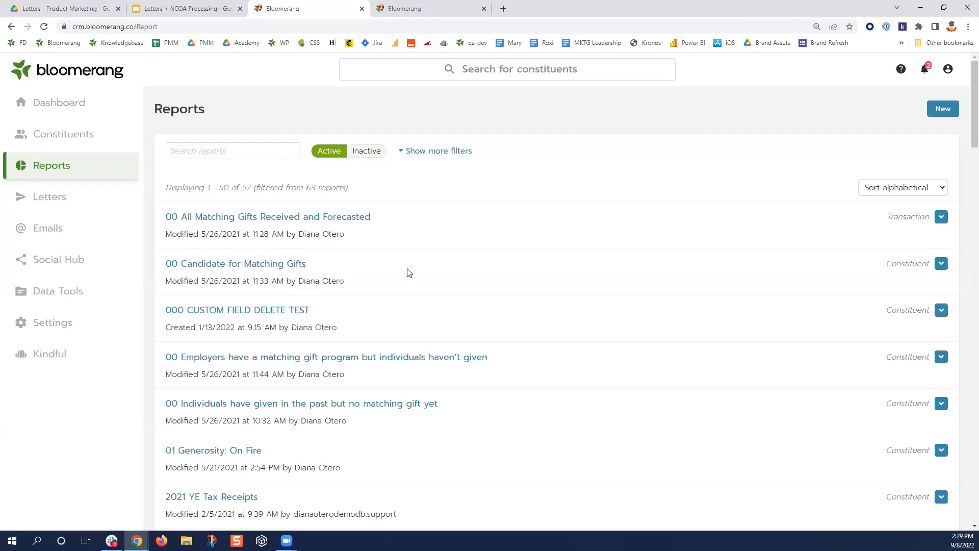
left_click(228, 151)
type("ncoa")
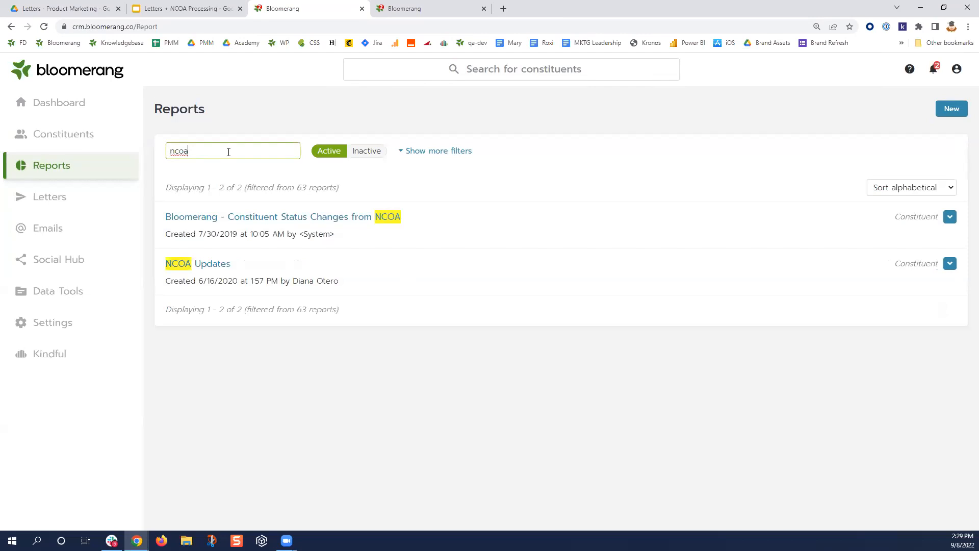
left_click(210, 266)
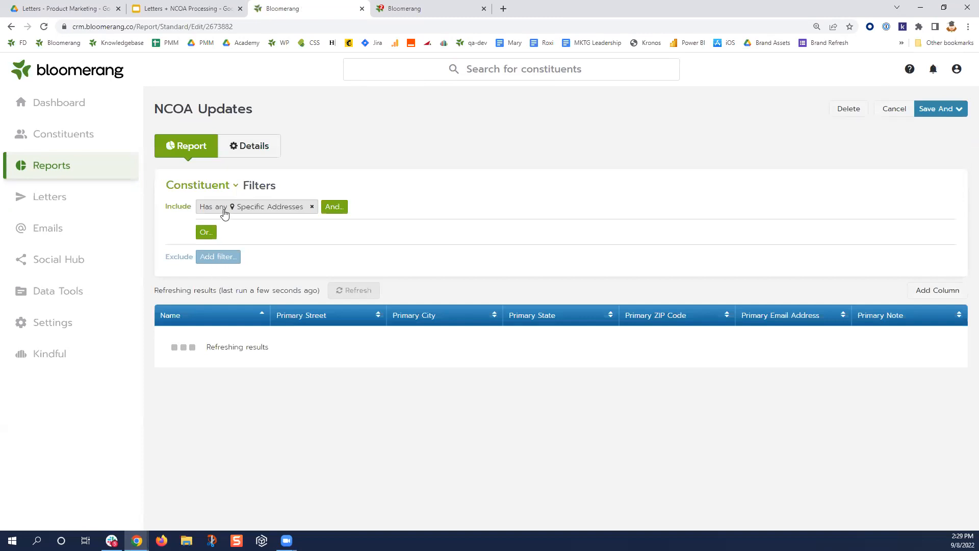
- Open the Has any Specific Addresses filter showing Note contains 'NCOA' and scroll the 236 results
left_click(223, 211)
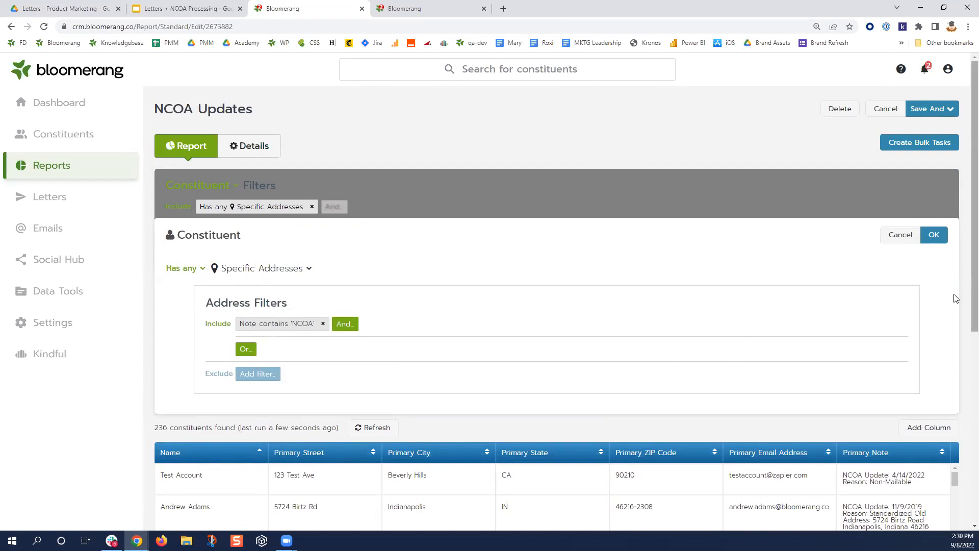
scroll(909, 288, "down", 3)
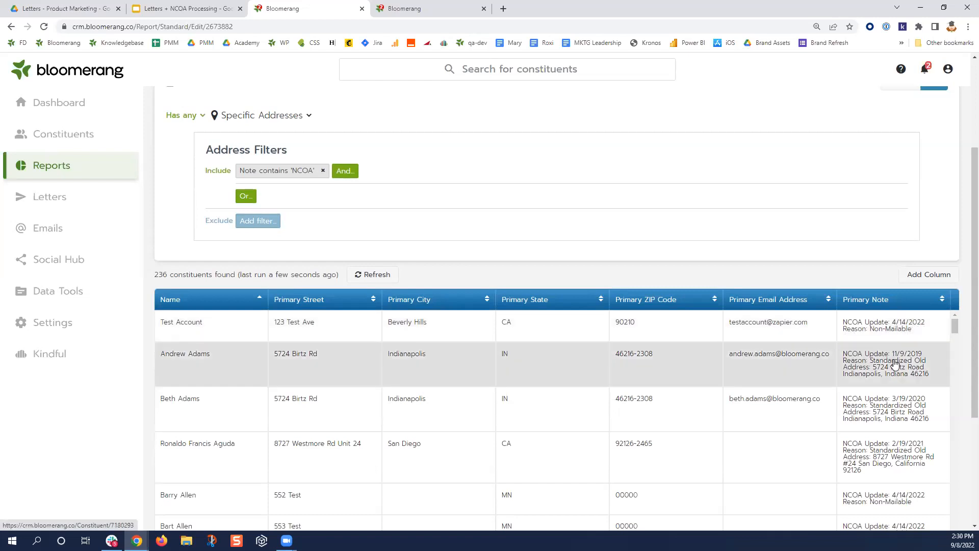
scroll(895, 363, "down", 2)
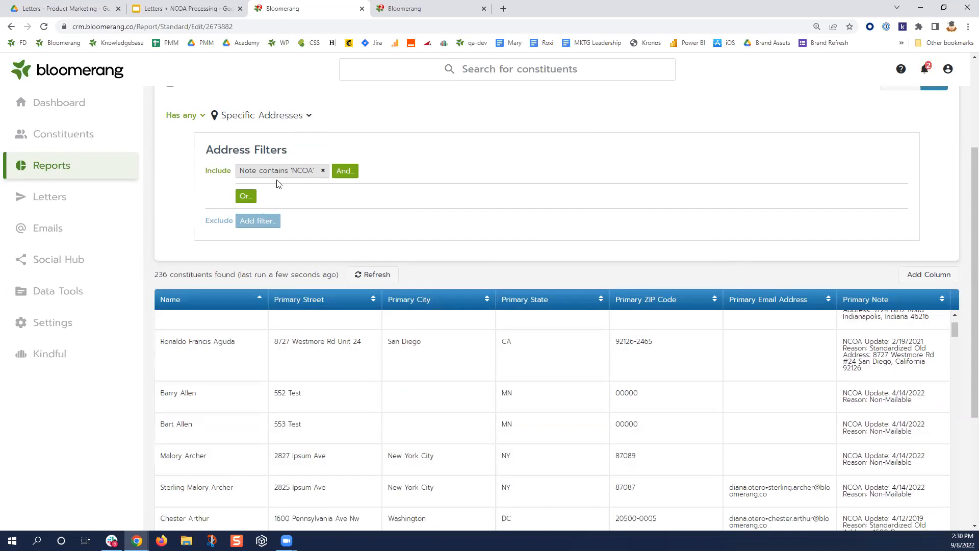
- Change the address filter's note condition from 'NCOA' to 'Non-Mailable' and apply it, leaving 145 constituents
left_click(264, 175)
double_click(261, 116)
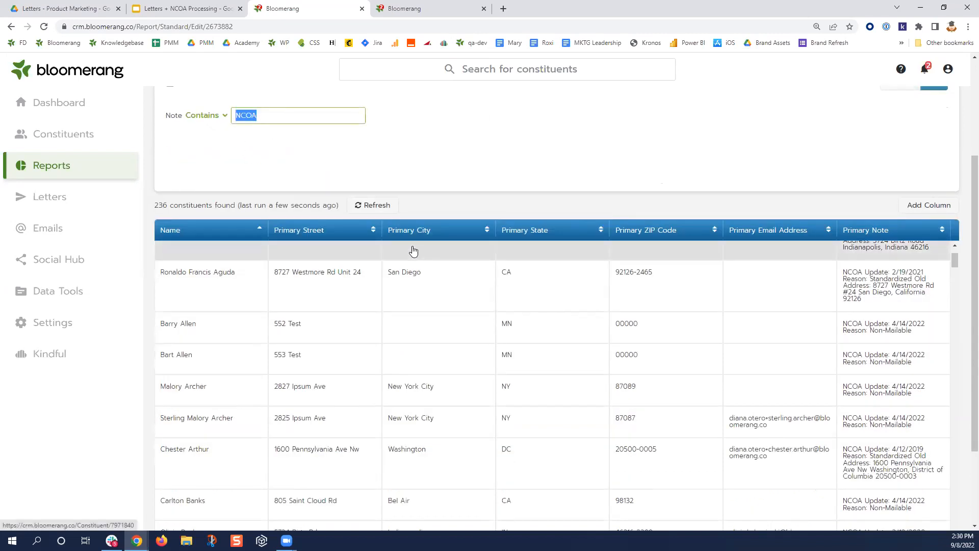
type("Non-Mailable")
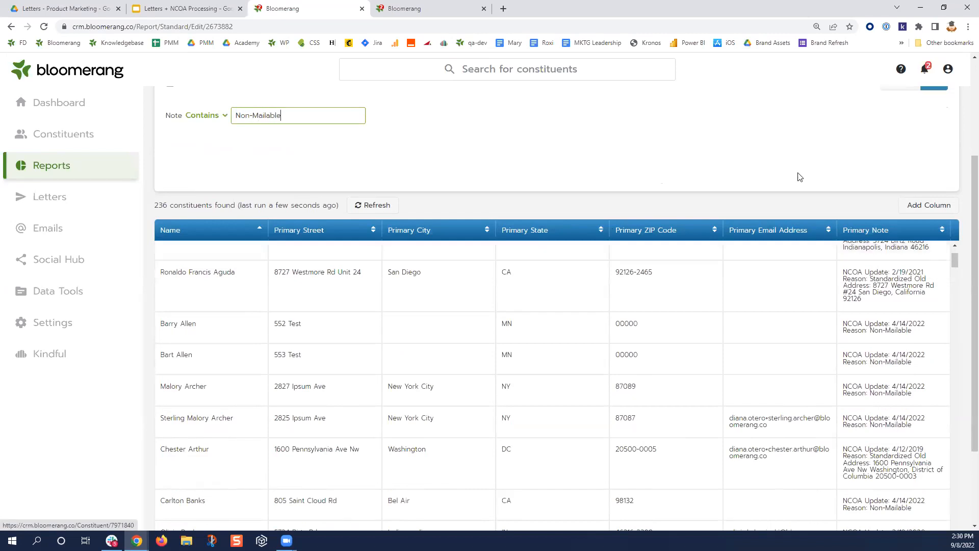
scroll(800, 175, "up", 3)
key("Return")
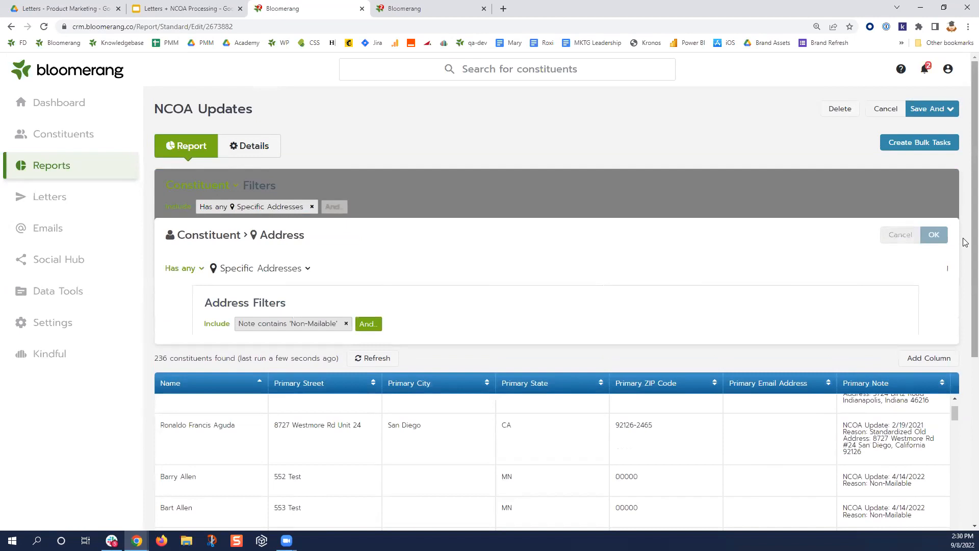
left_click(938, 235)
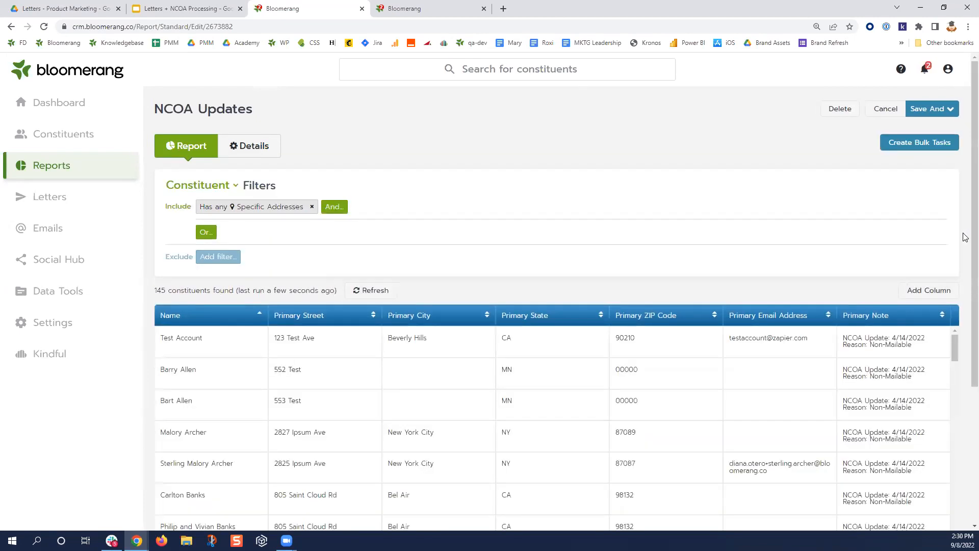
scroll(964, 237, "down", 4)
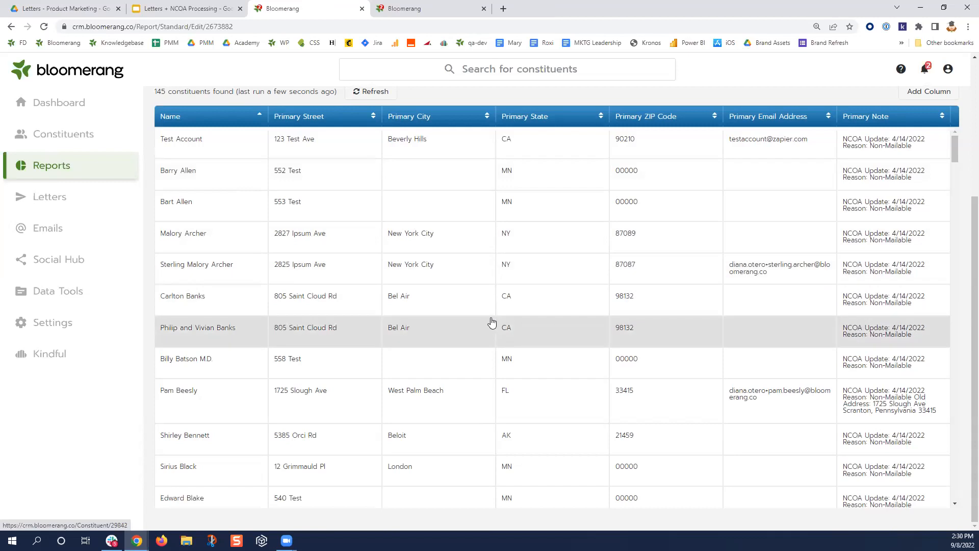
scroll(490, 321, "up", 3)
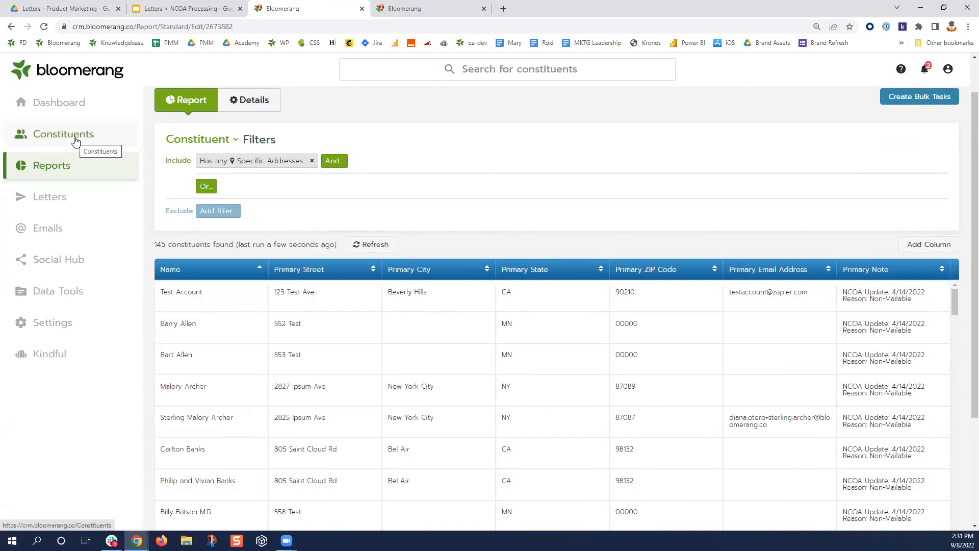
- Search for a constituent by first name, open their record, and leave the unsaved report
left_click(545, 67)
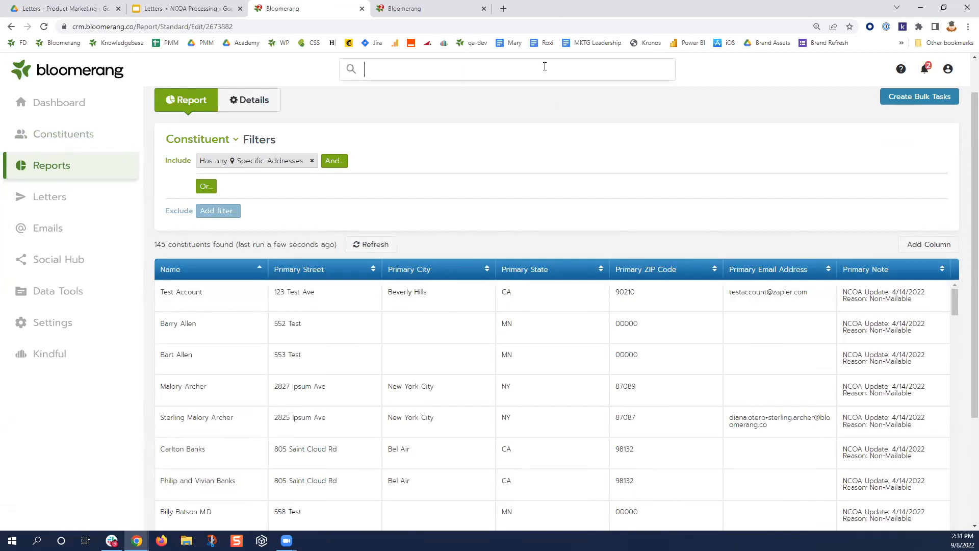
type("rosemary")
left_click(541, 95)
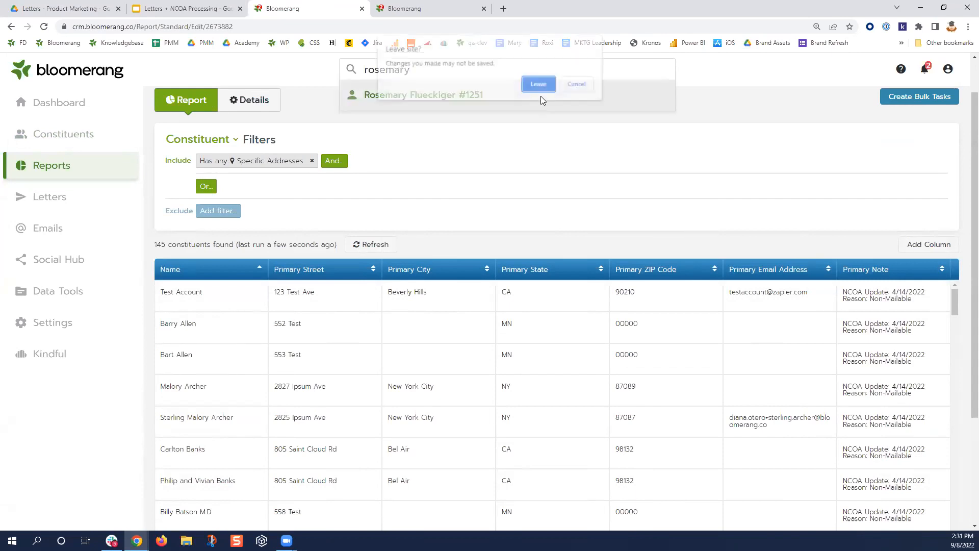
left_click(539, 84)
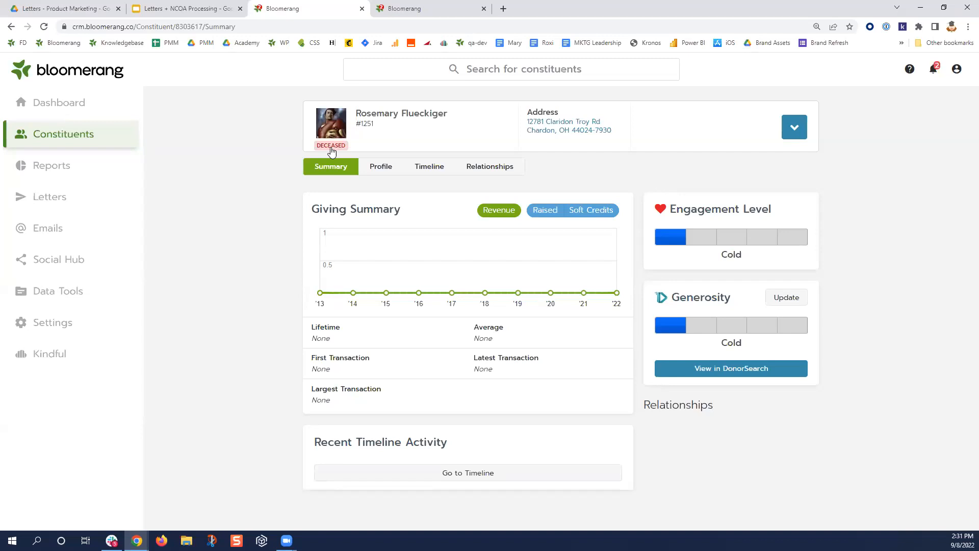
- Open the organization's settings editor and review the NCOA nightly change-of-address section
left_click(46, 323)
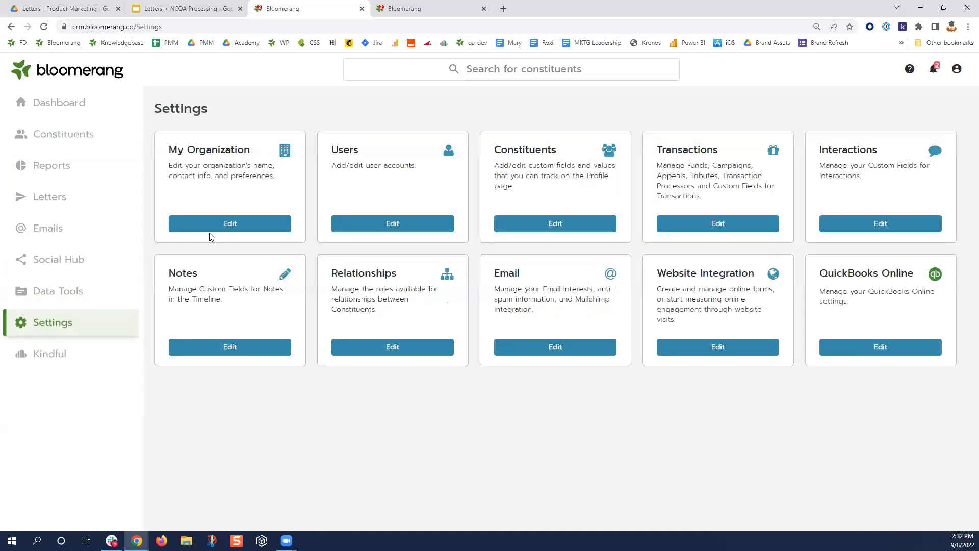
left_click(210, 228)
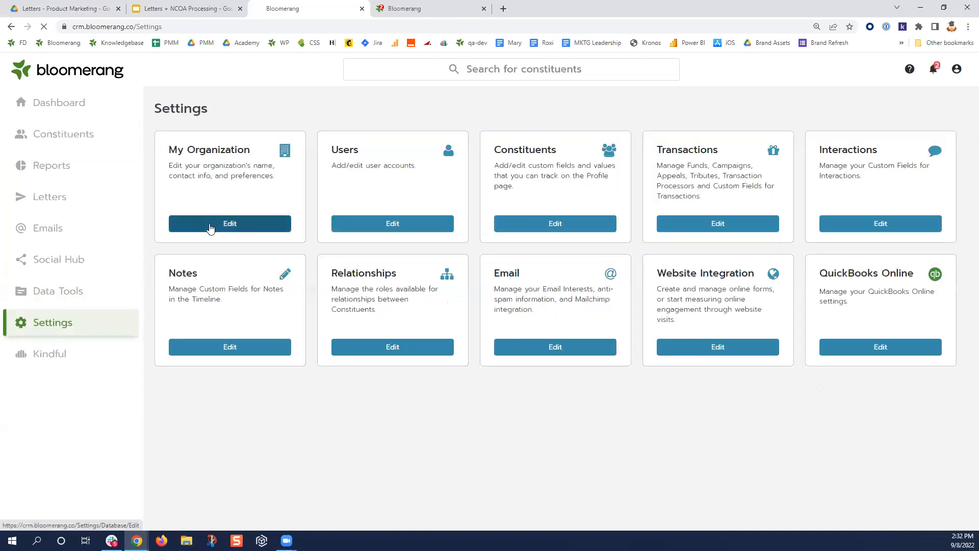
scroll(279, 308, "down", 10)
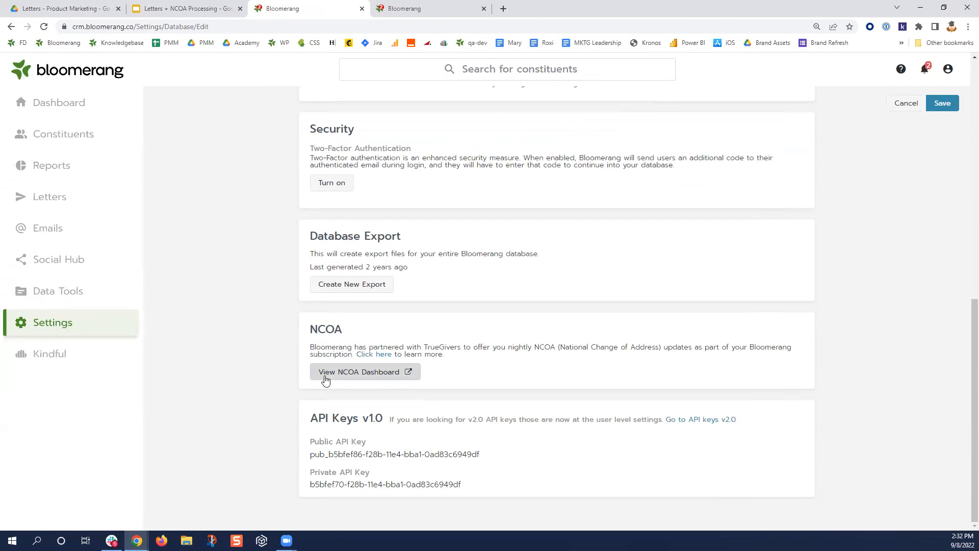
scroll(238, 354, "up", 8)
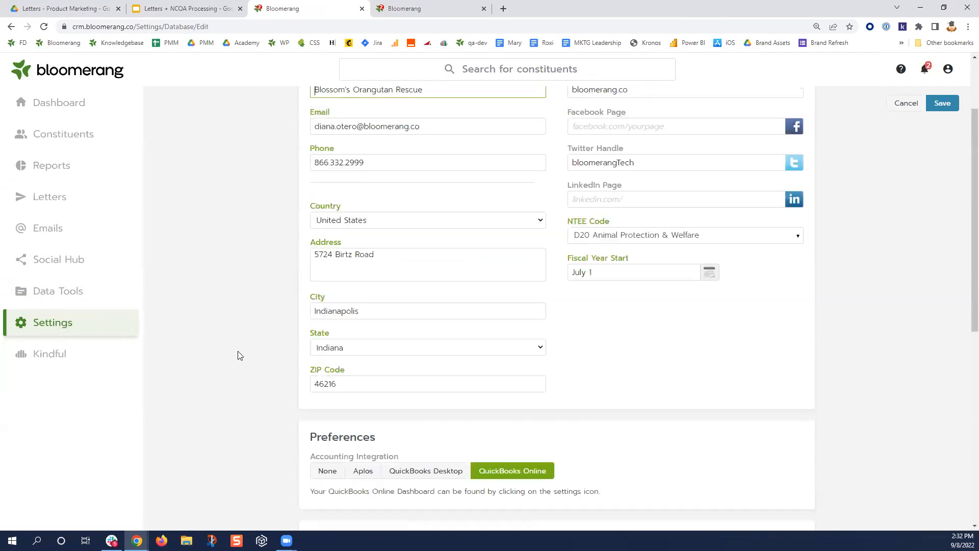
scroll(237, 352, "up", 2)
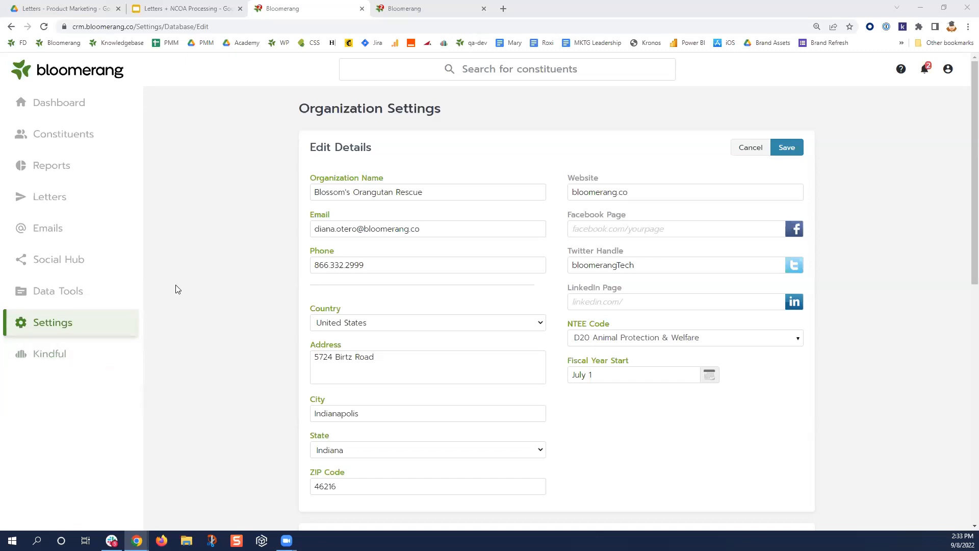
- Go to Letter Templates, scroll the template list, and show the first template's actions menu
left_click(56, 196)
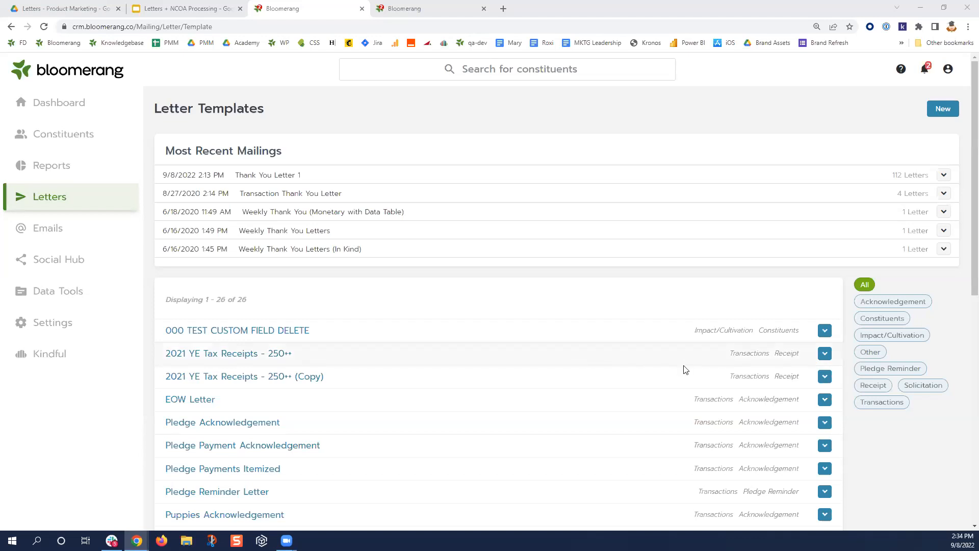
scroll(585, 385, "down", 2)
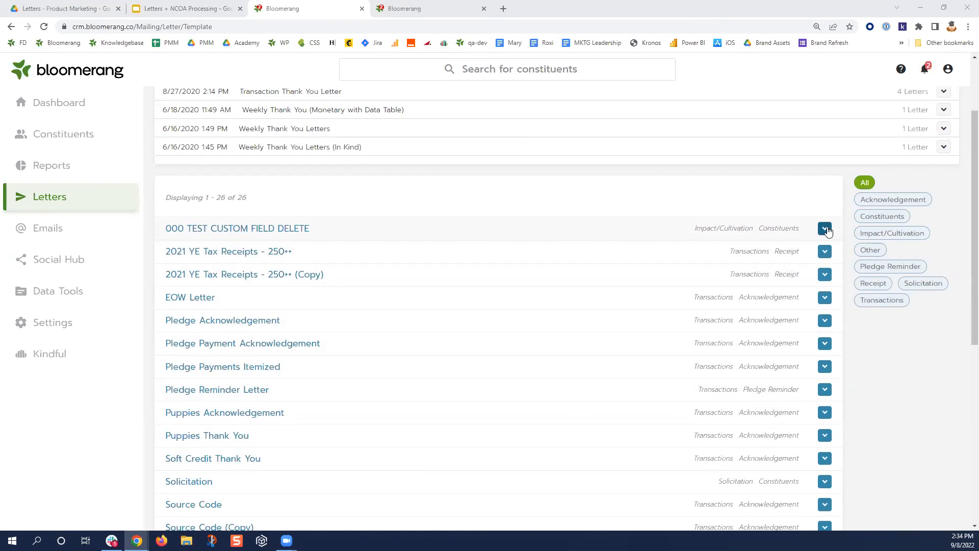
left_click(825, 229)
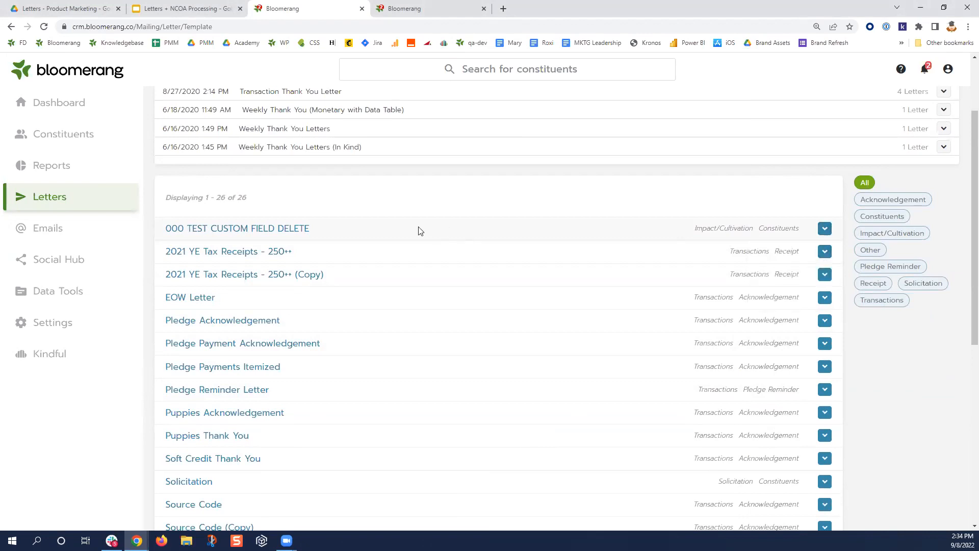
- Open the 000 TEST CUSTOM FIELD DELETE letter's Details and select the 000 name prefix
left_click(259, 231)
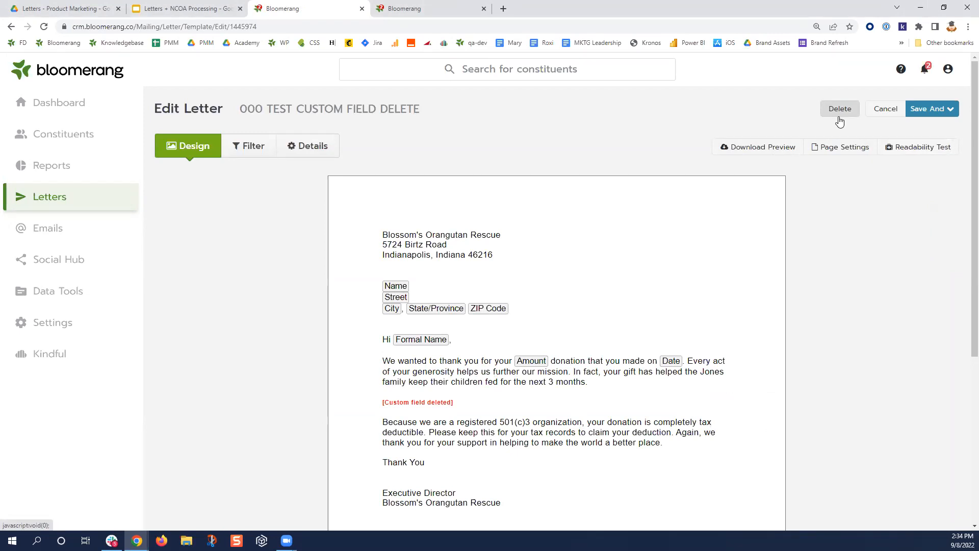
left_click(294, 159)
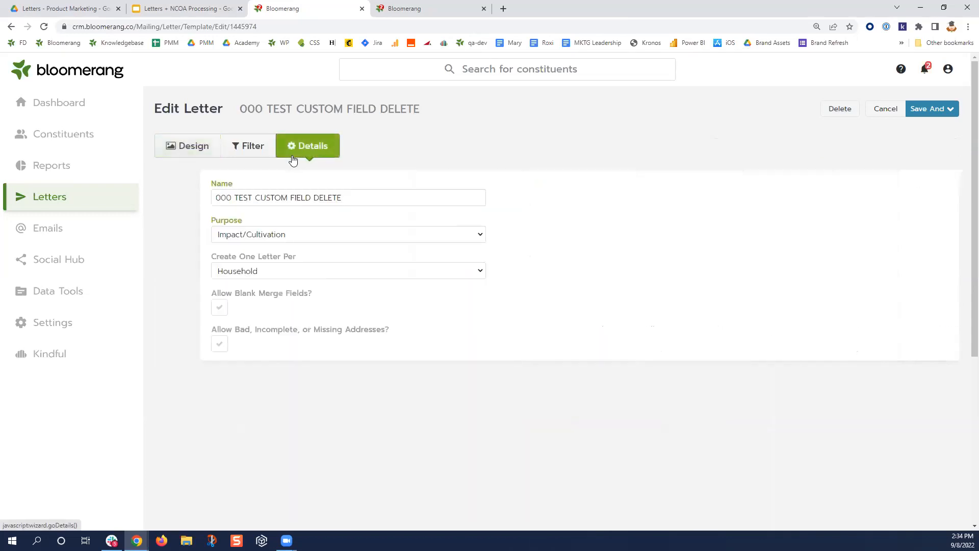
double_click(178, 198)
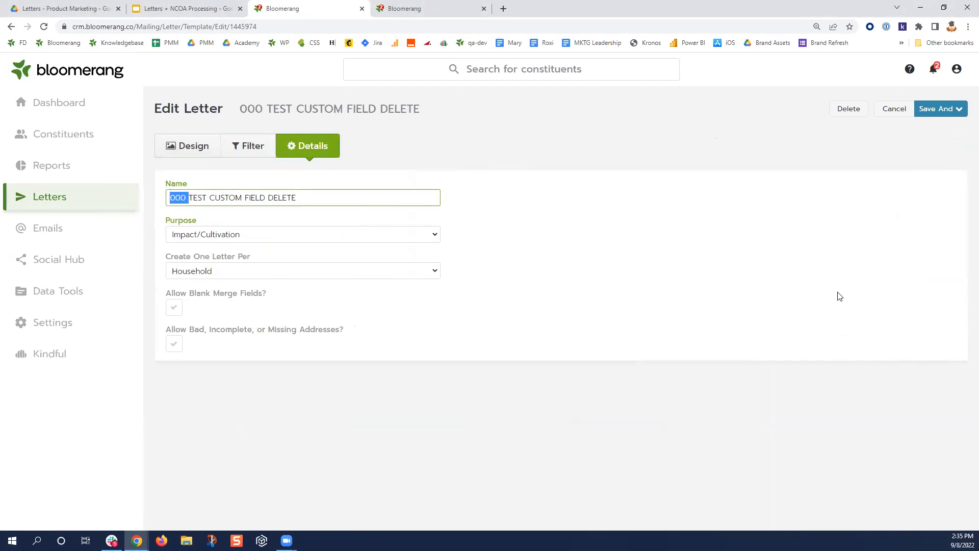
left_click(914, 74)
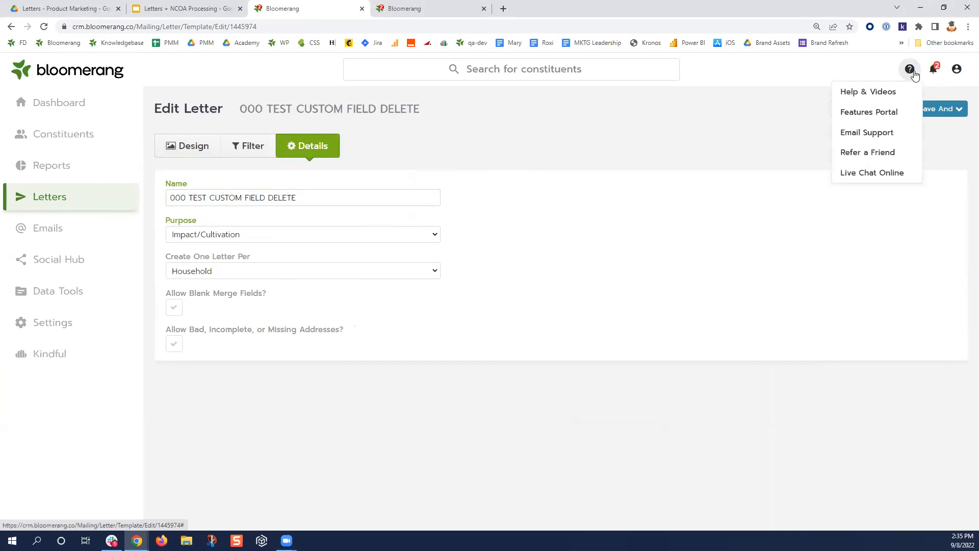
- Bring up the Features Portal's blank Submit feature request form
left_click(890, 116)
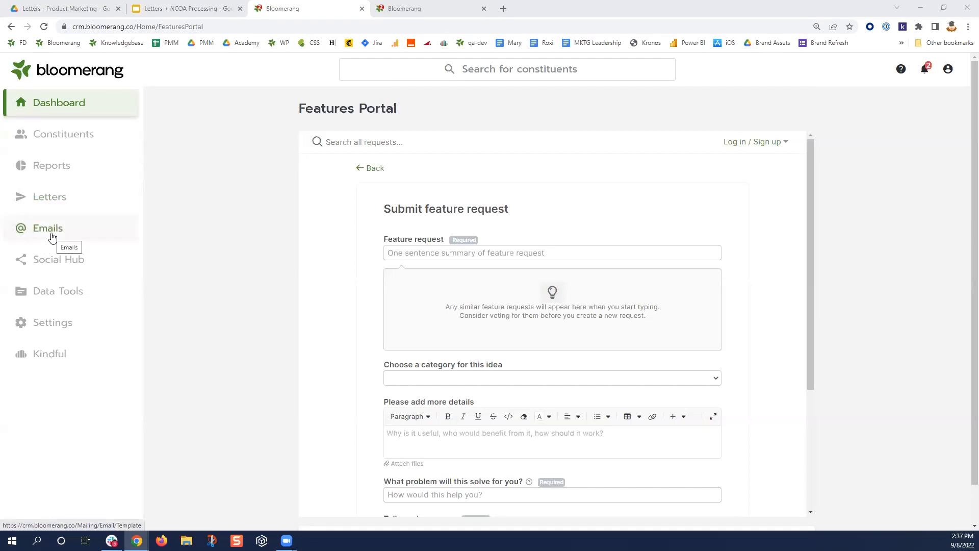
left_click(64, 204)
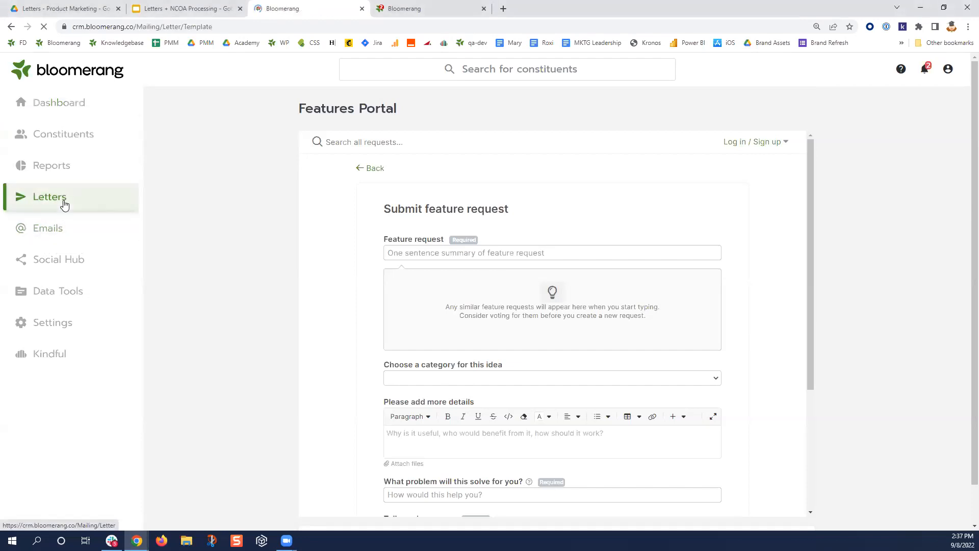
- Open Thank You Letter 1 and show its filters matching 1874 transactions totalling $268,699.11
scroll(321, 326, "down", 1)
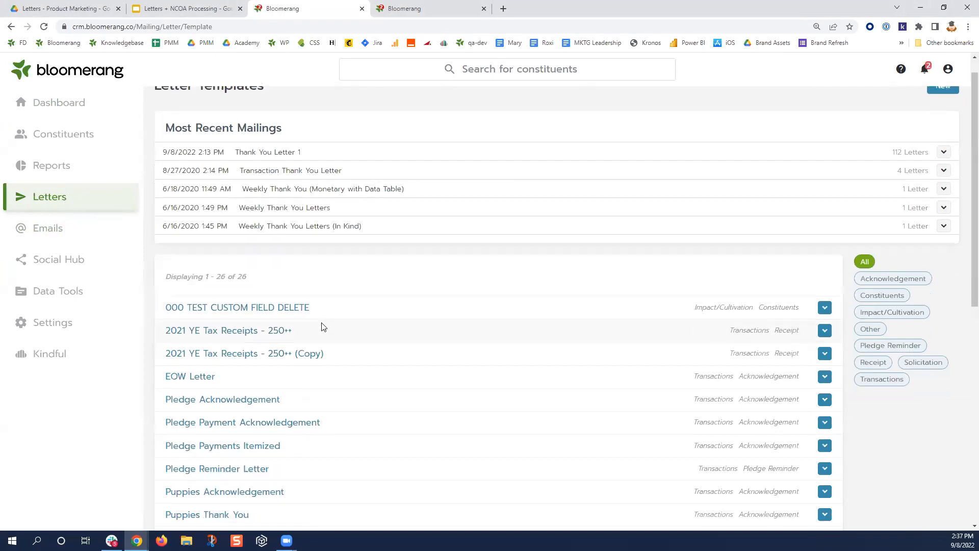
scroll(321, 326, "down", 9)
left_click(215, 219)
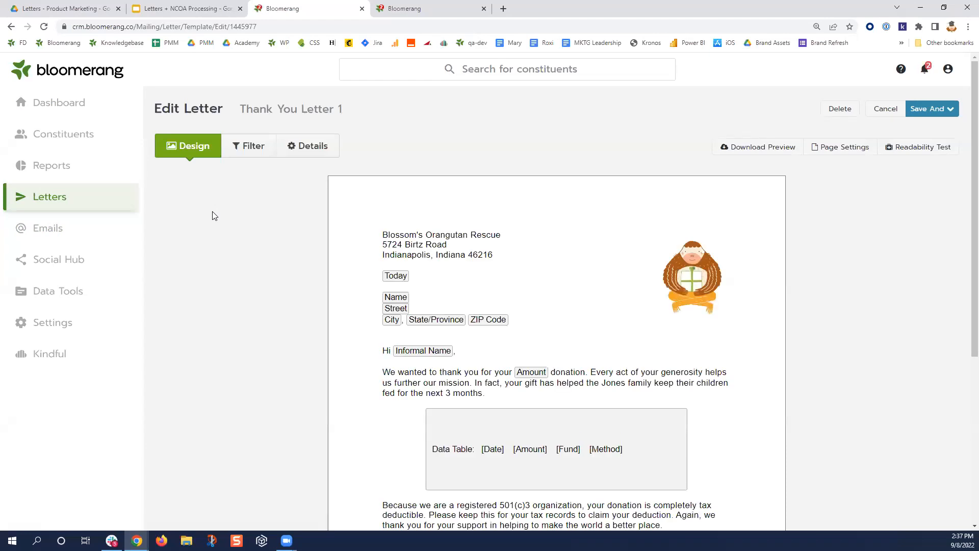
left_click(262, 153)
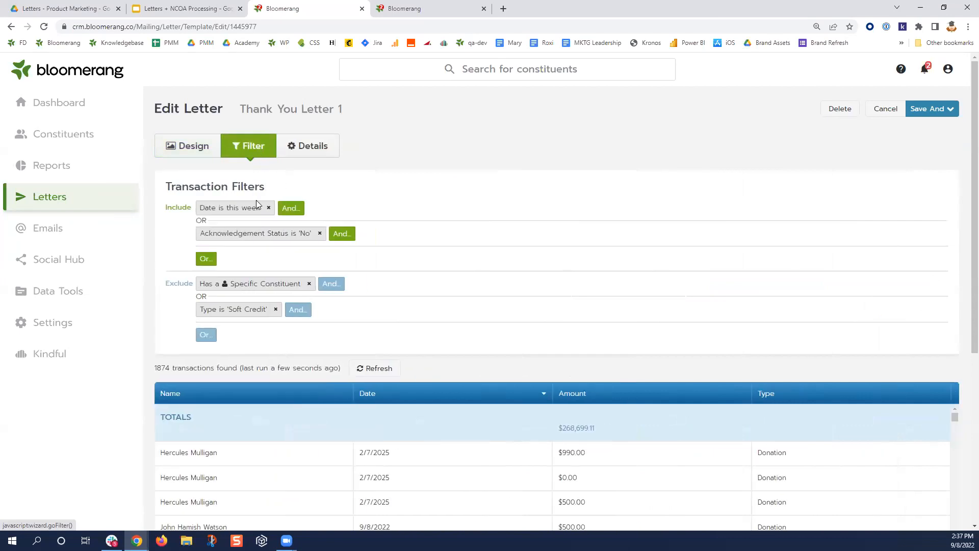